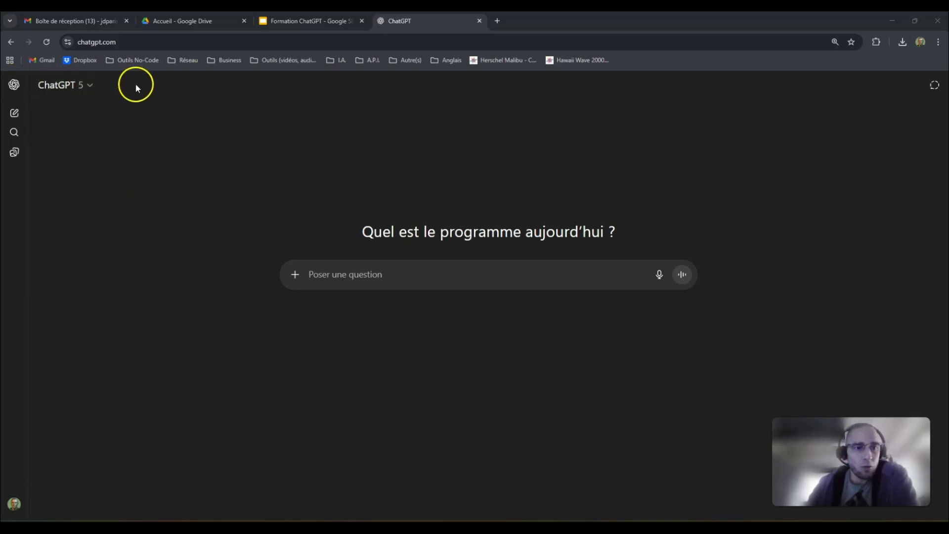
- Expand the sidebar, open Explore GPTs, and browse the featured and trending GPTs
left_click(14, 84)
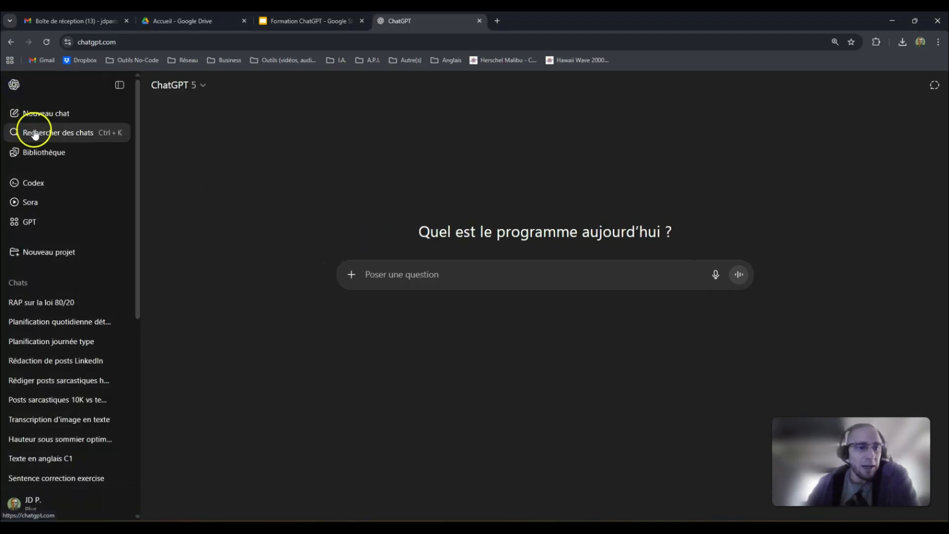
left_click(49, 222)
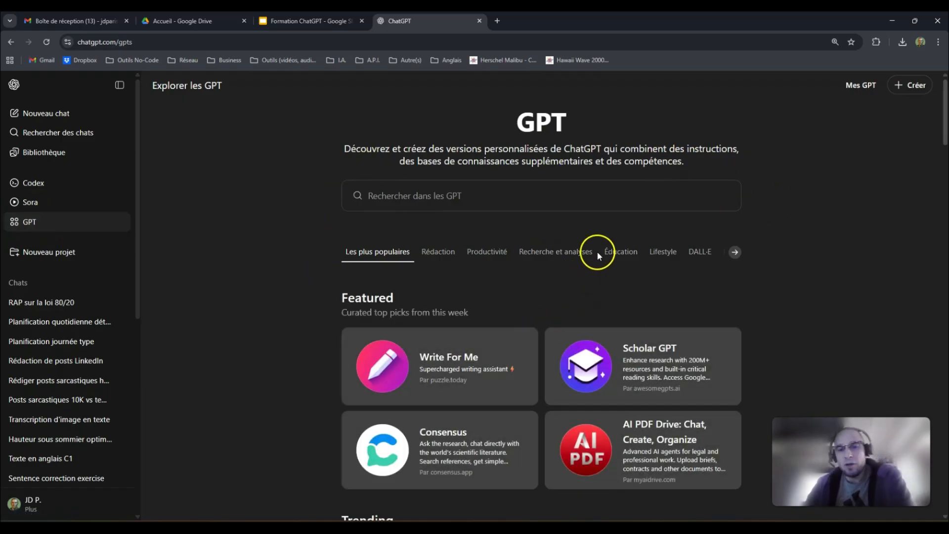
scroll(587, 237, "down", 1)
scroll(587, 233, "down", 5)
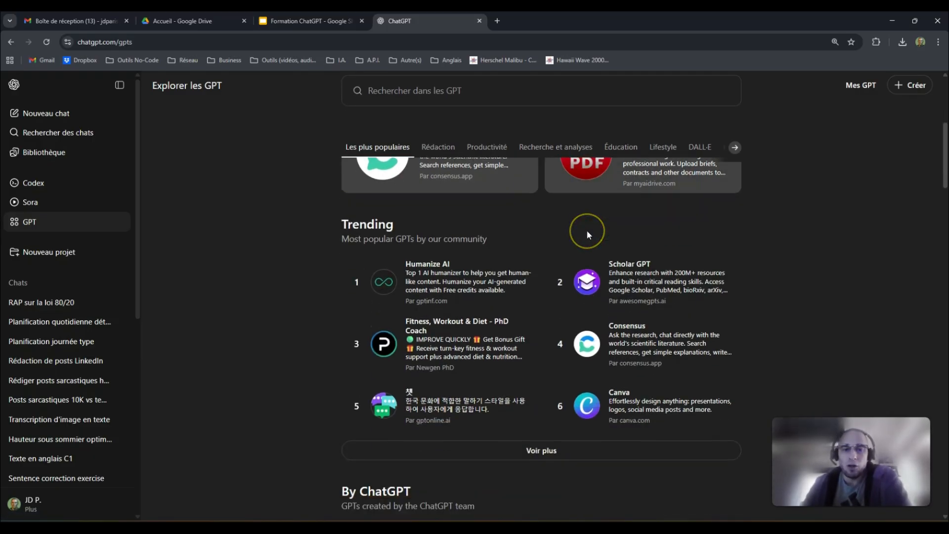
scroll(587, 232, "down", 5)
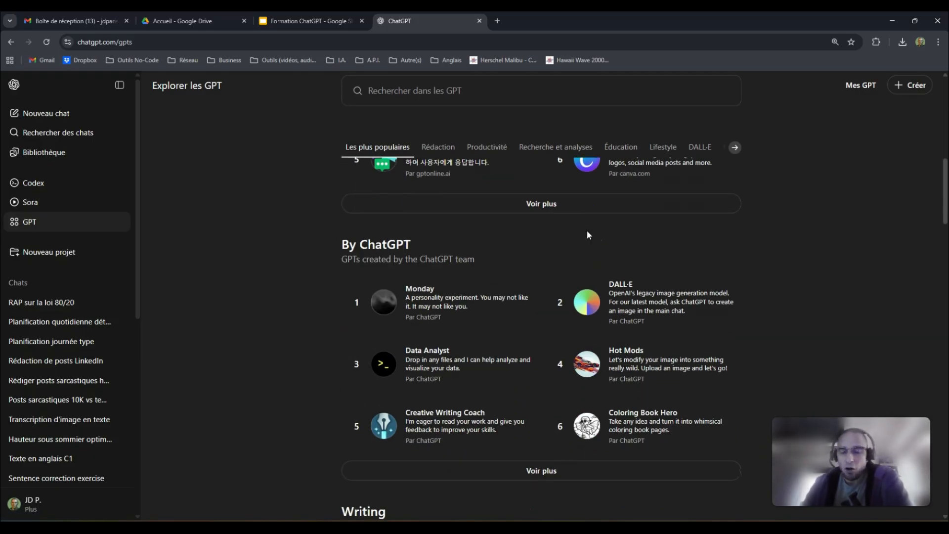
scroll(588, 234, "down", 6)
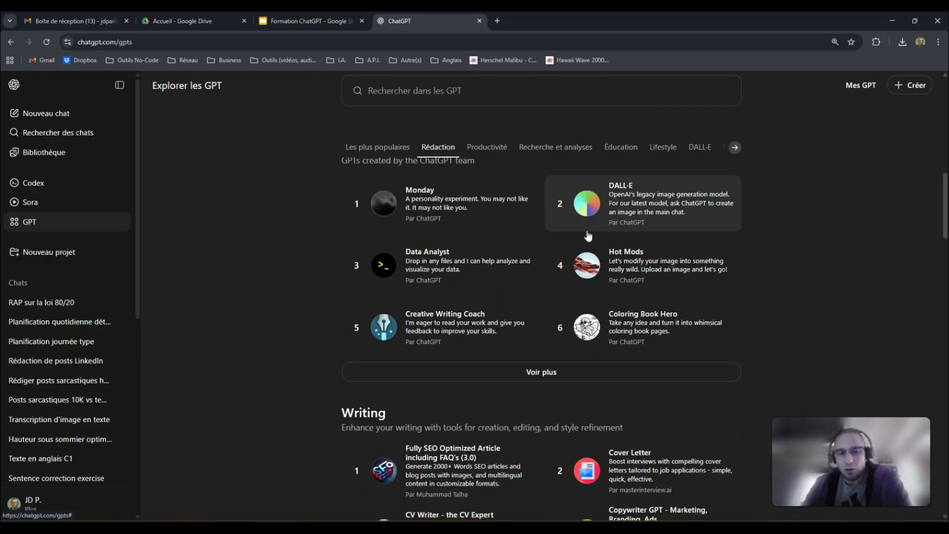
scroll(588, 236, "up", 15)
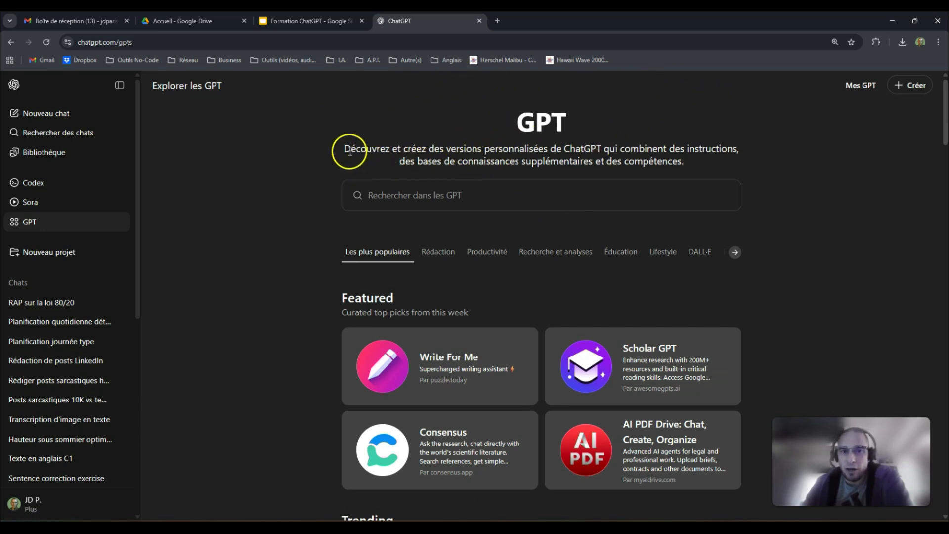
scroll(620, 341, "down", 2)
scroll(627, 351, "up", 2)
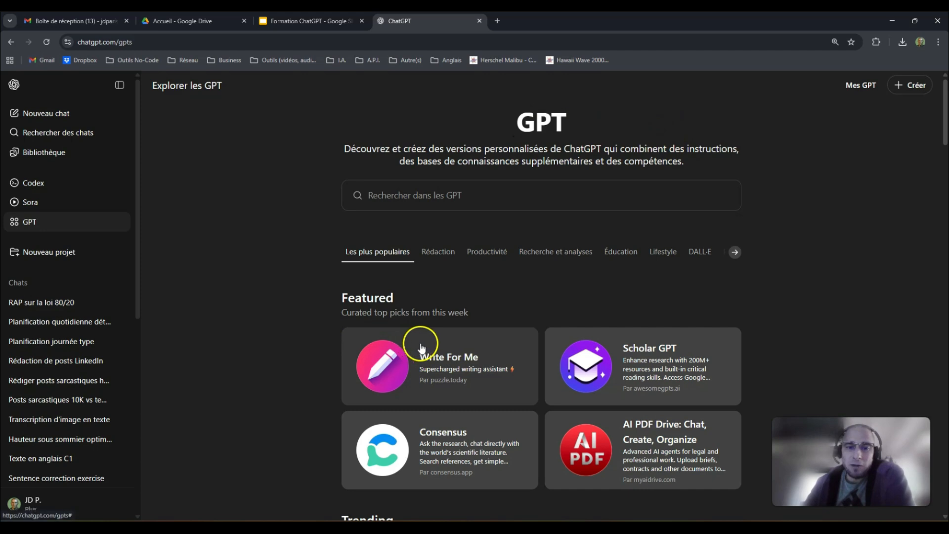
left_click(456, 210)
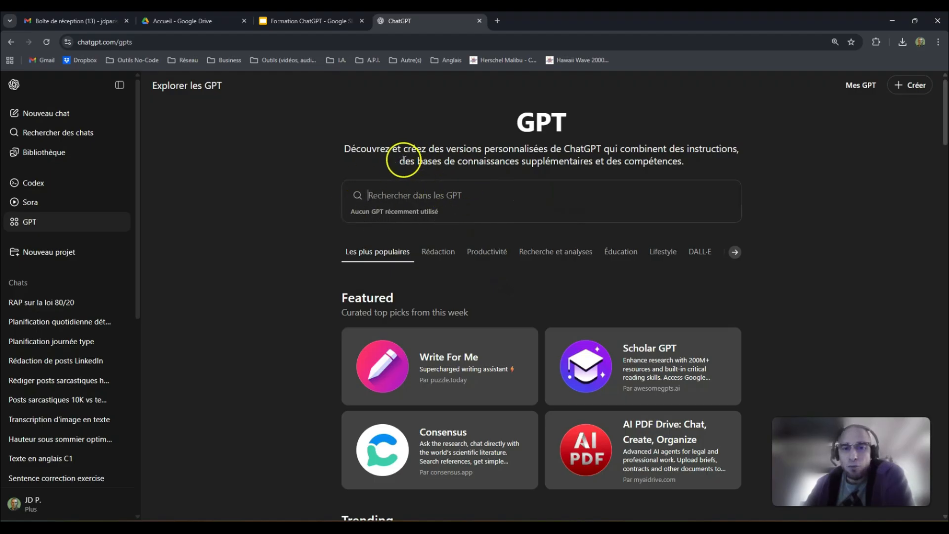
type("Prodictivité")
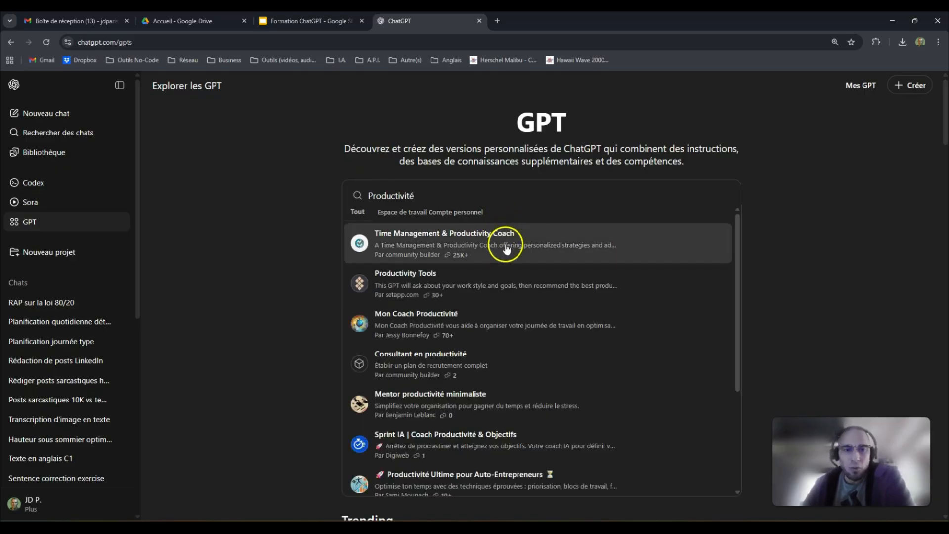
scroll(515, 335, "down", 3)
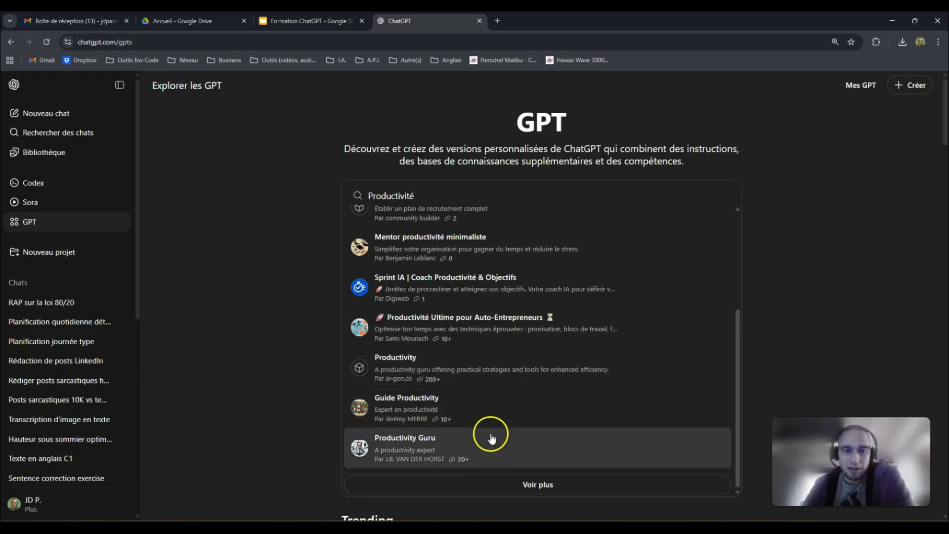
scroll(500, 410, "up", 3)
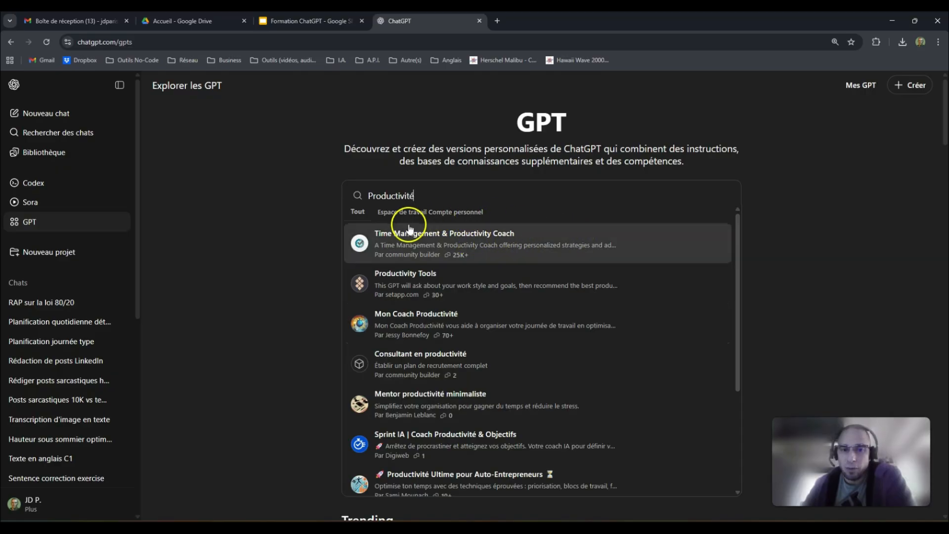
left_click(220, 205)
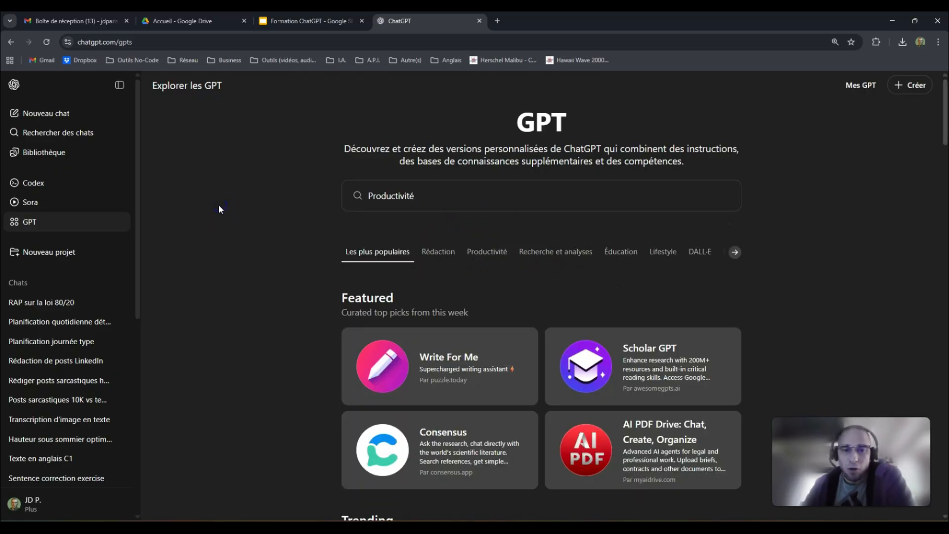
left_click_drag(440, 197, 360, 194)
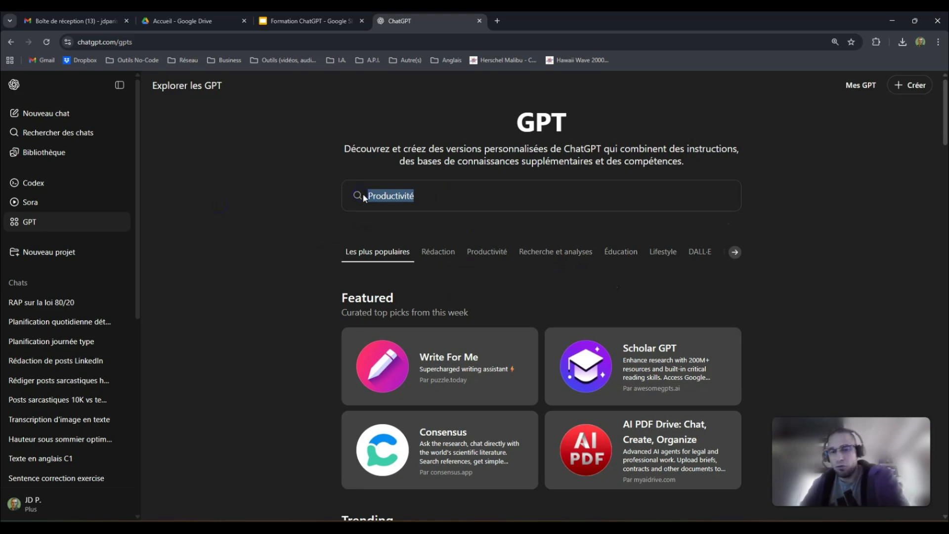
key("BackSpace")
left_click(388, 262)
scroll(416, 297, "down", 10)
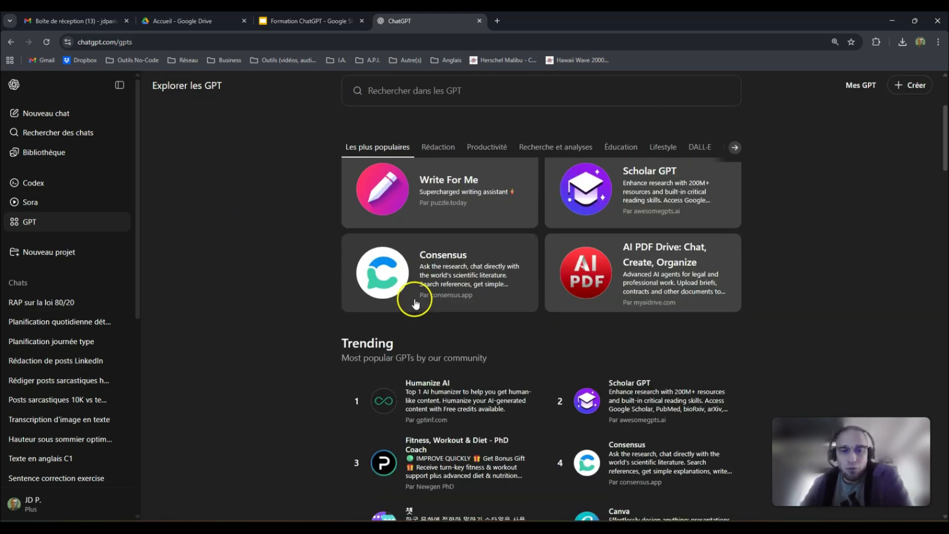
scroll(395, 297, "up", 10)
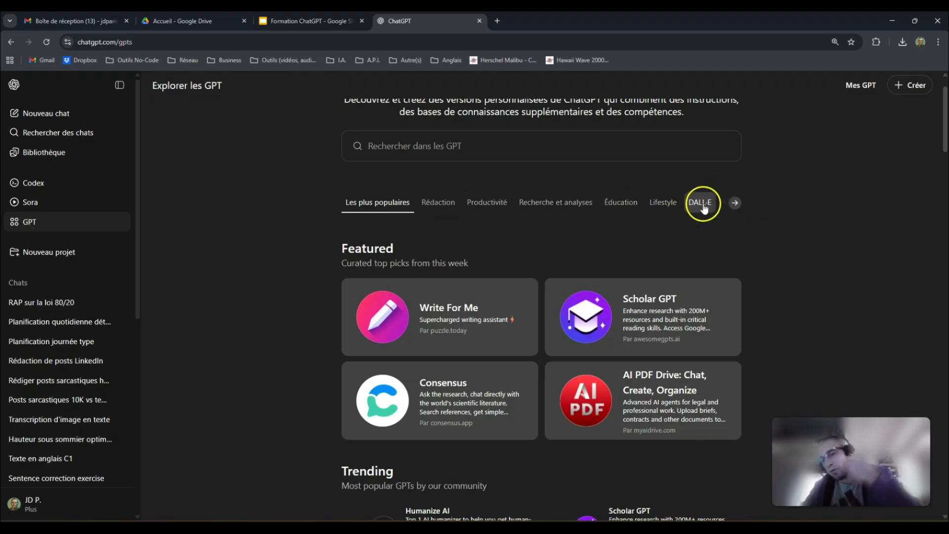
left_click(735, 203)
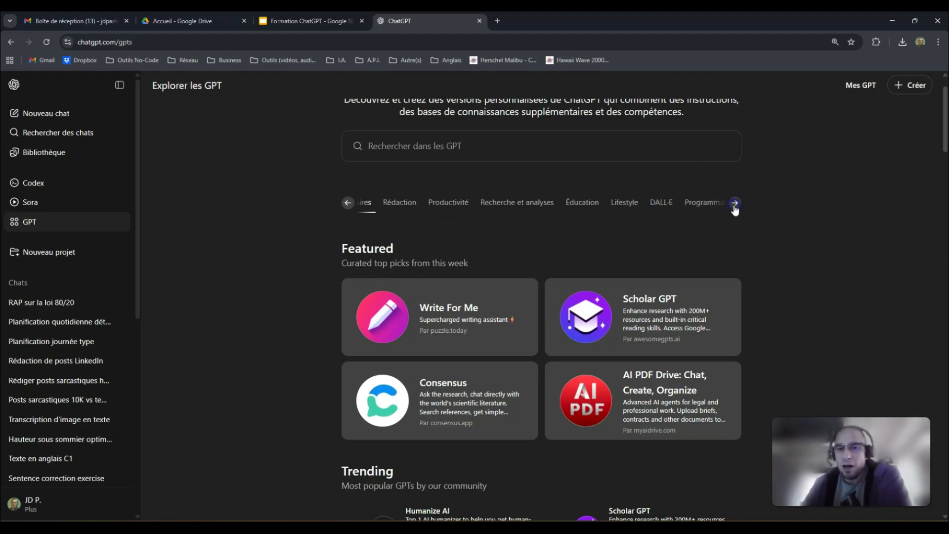
- Show the Rédaction category and open the 'Fully SEO Optimized Article including FAQ's (3.0)' card
left_click(349, 204)
scroll(349, 208, "down", 2)
scroll(282, 238, "up", 3)
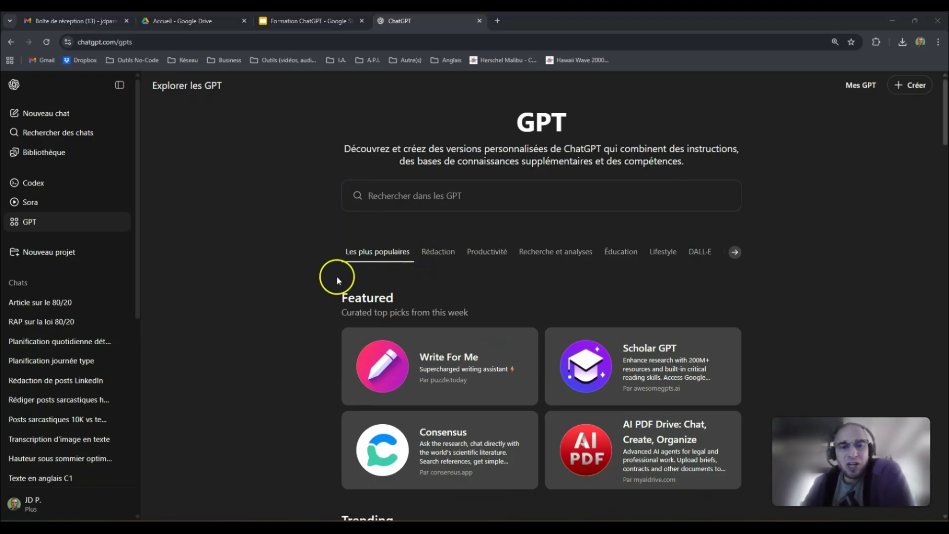
left_click(440, 253)
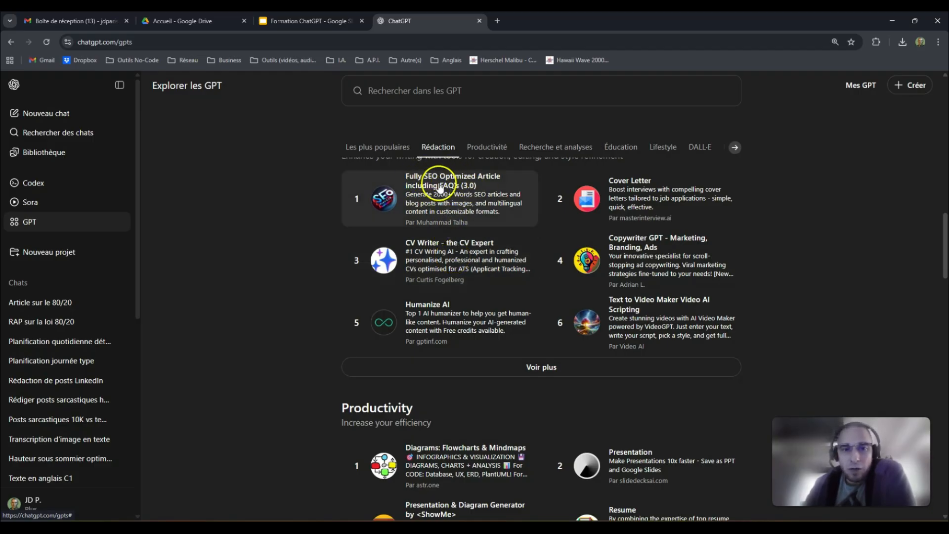
left_click(494, 186)
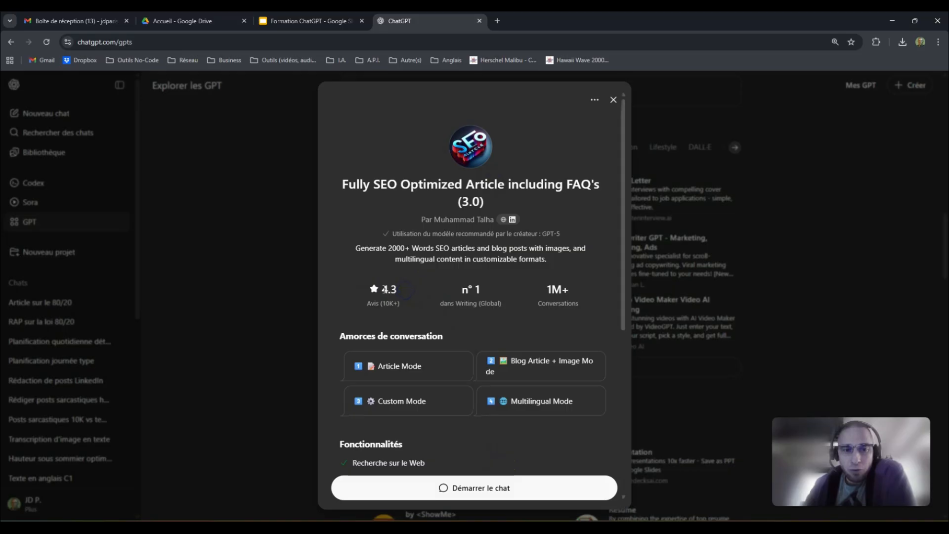
- Review the Fully SEO Optimized Article GPT's details and start a chat with it
left_click(388, 294)
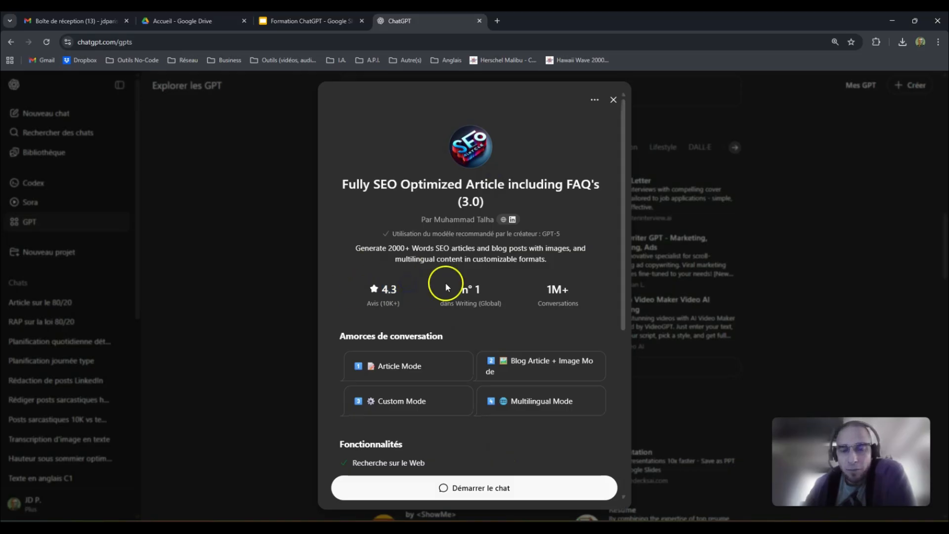
scroll(558, 296, "down", 3)
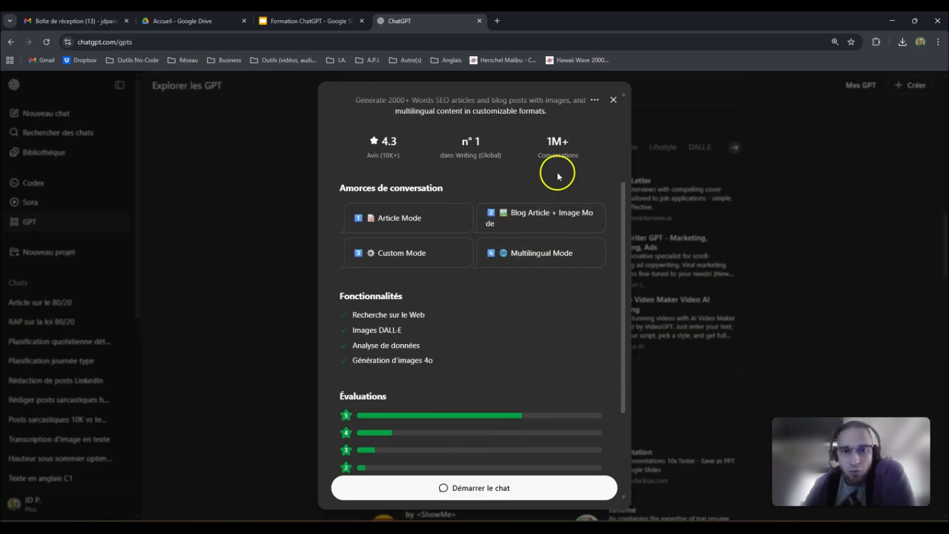
scroll(466, 397, "down", 3)
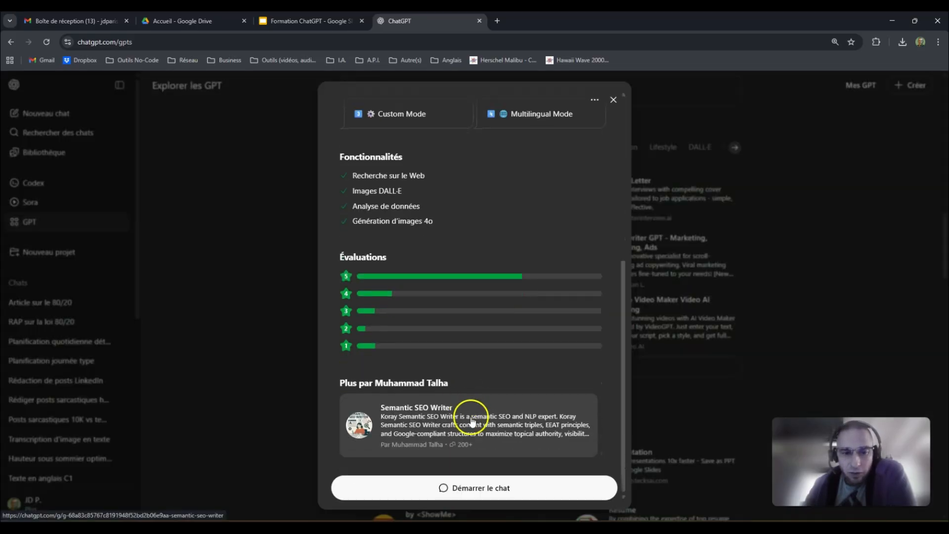
scroll(475, 417, "up", 4)
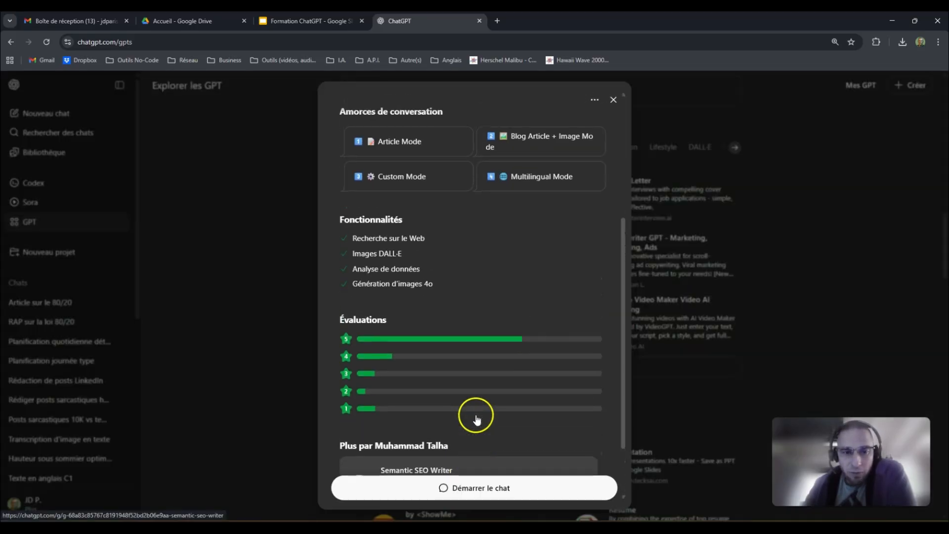
left_click(477, 490)
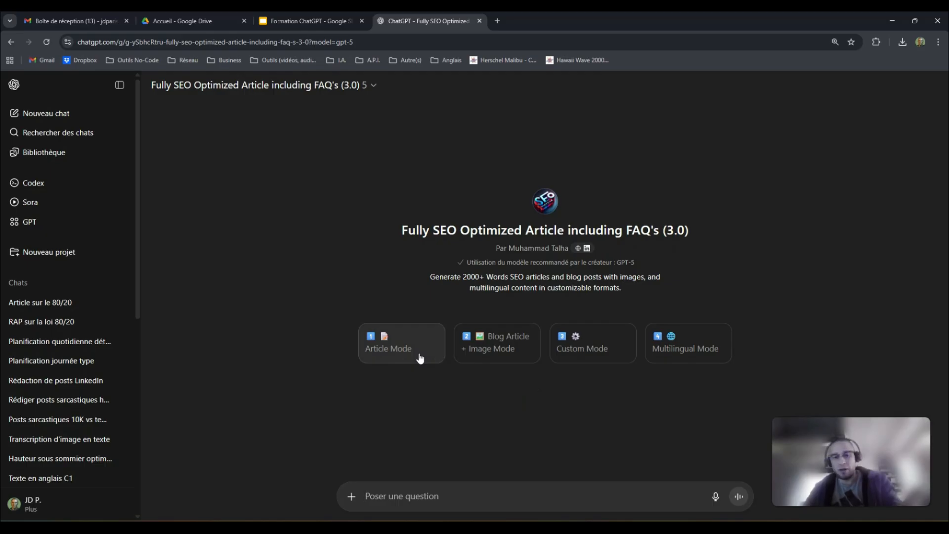
left_click(473, 484)
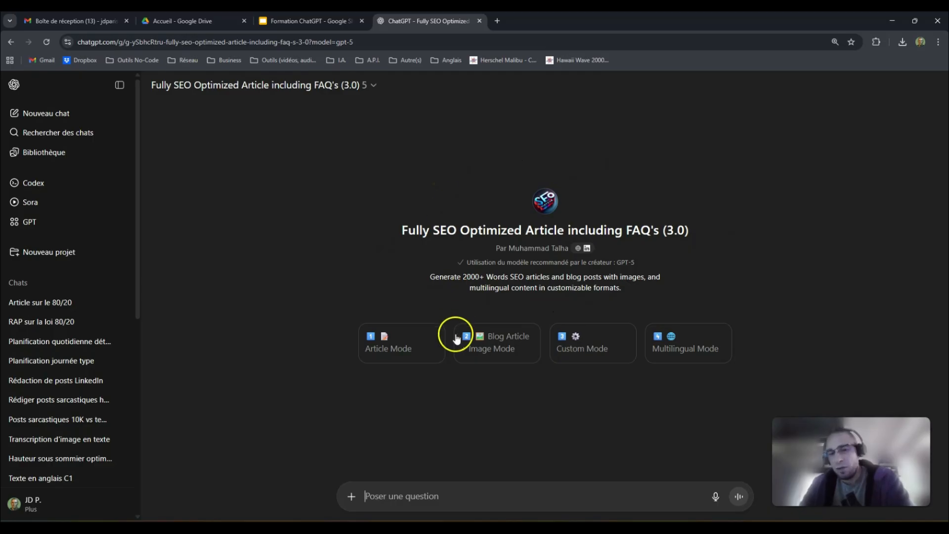
left_click(469, 493)
- Ask the SEO GPT for a blog article on the theme of ETFs
type("Crée moi un a")
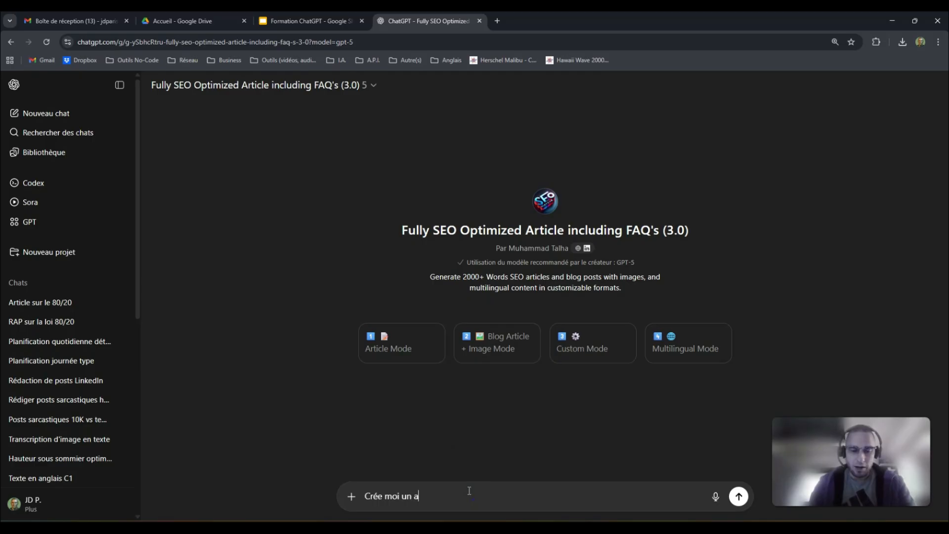
type("rticle de blog de 150 mots")
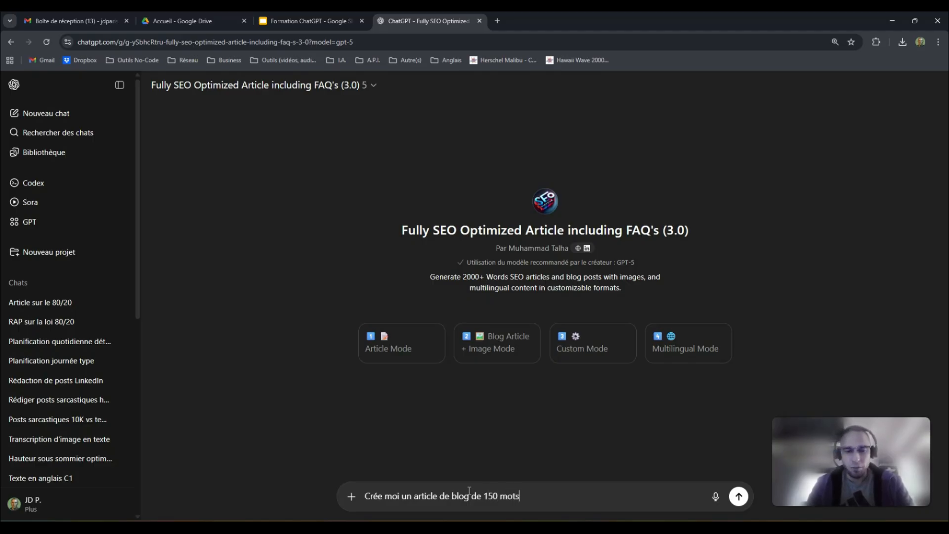
type("thème")
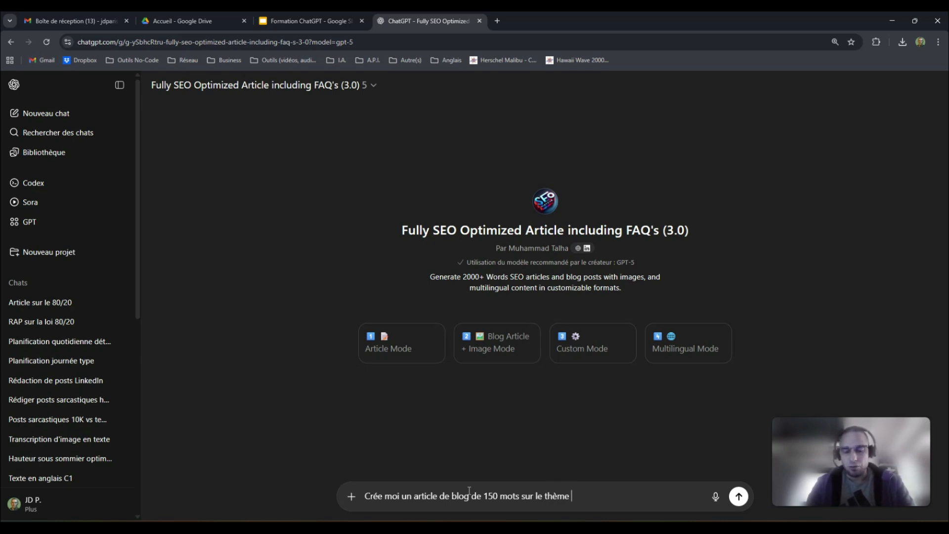
type(" des ETFs.")
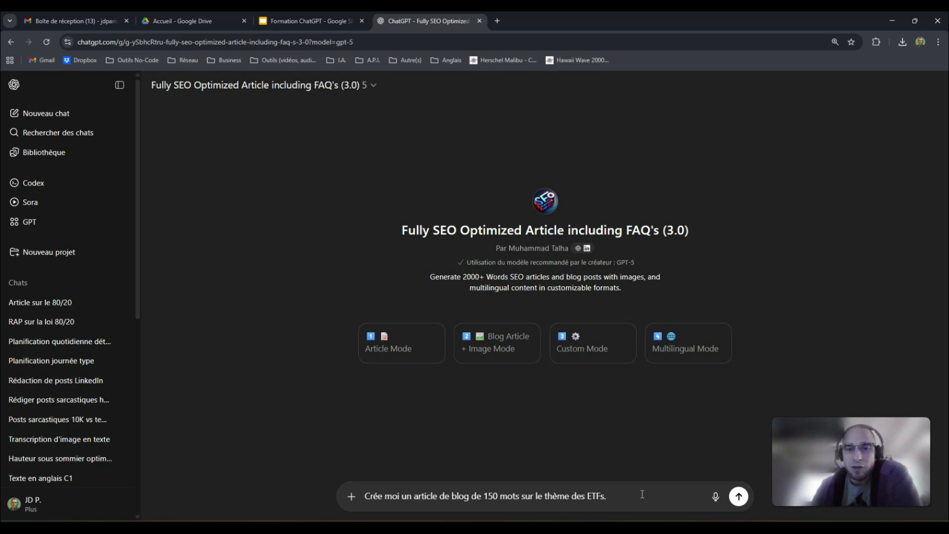
key("Return")
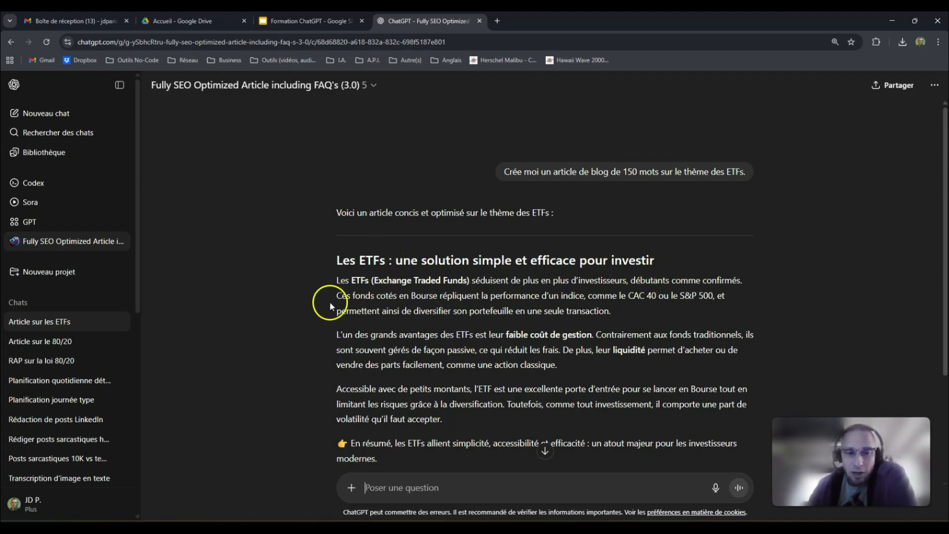
- Read through the returned 150-word ETF article, then go back to the GPT explorer
scroll(368, 286, "down", 1)
scroll(369, 286, "down", 1)
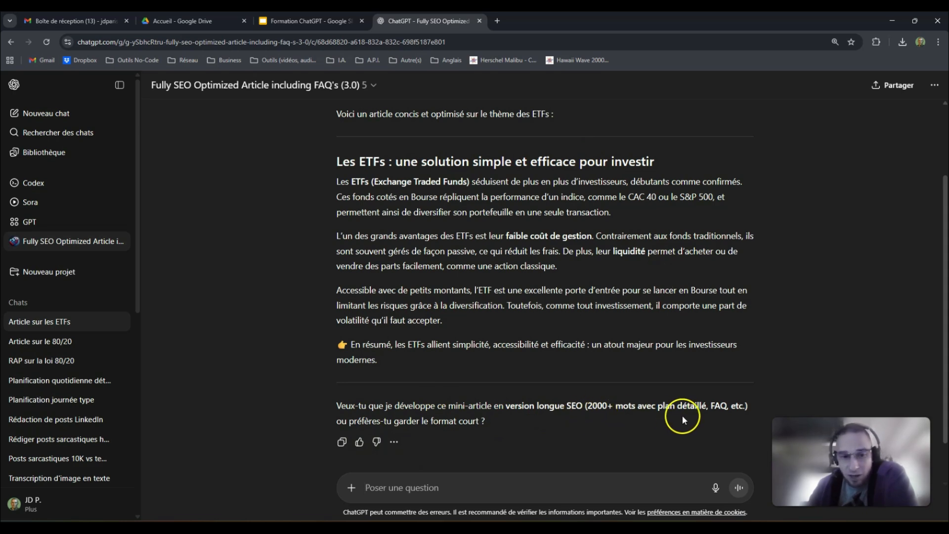
scroll(541, 417, "up", 2)
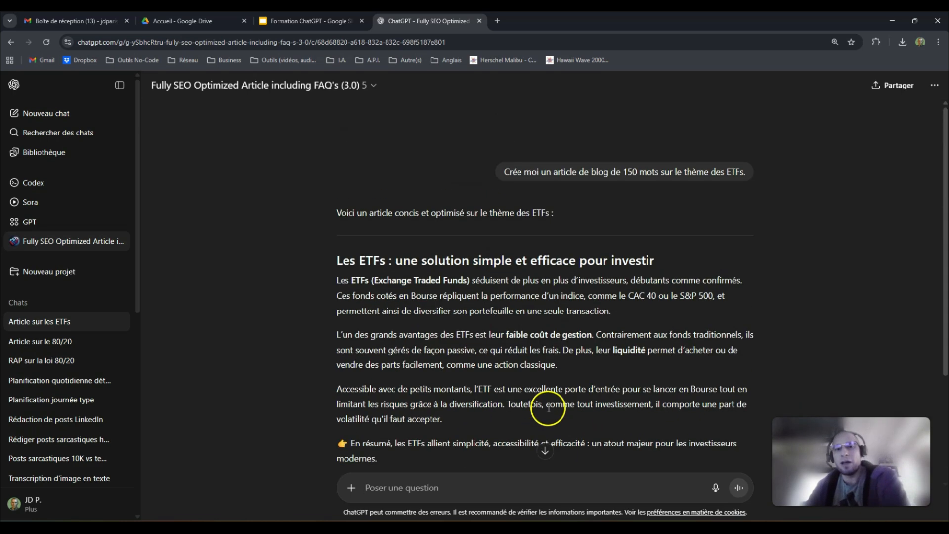
left_click(40, 230)
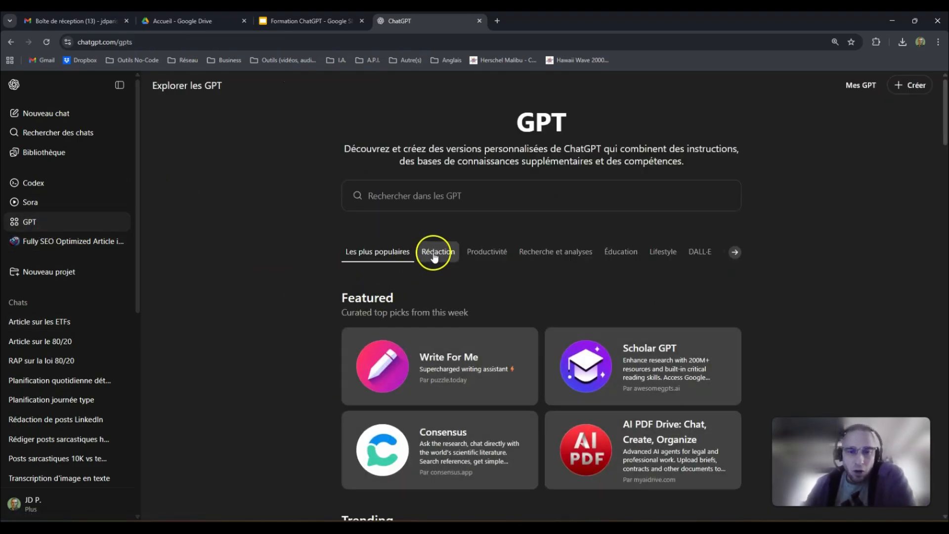
- Open 'CV Writer - the CV Expert' from the Rédaction category and start a chat with it
left_click(435, 251)
left_click(485, 270)
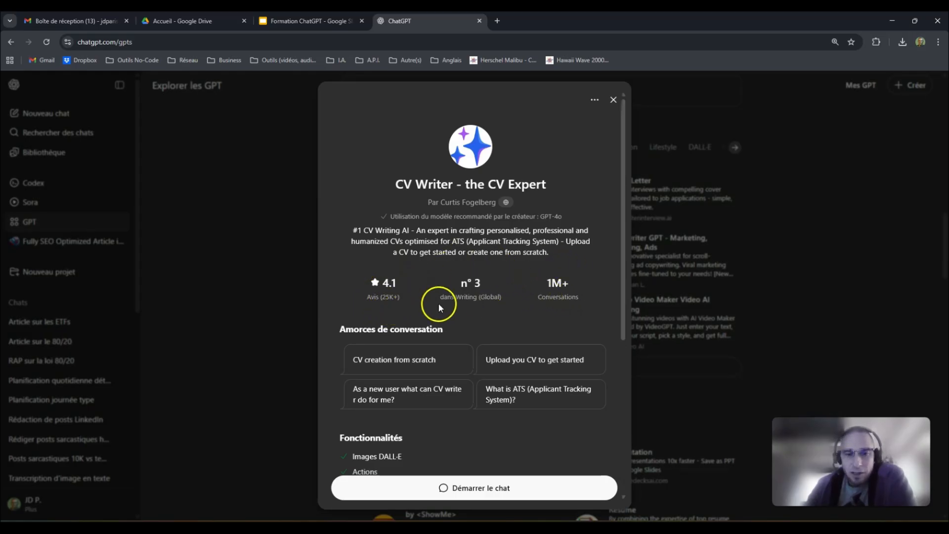
scroll(500, 284, "down", 2)
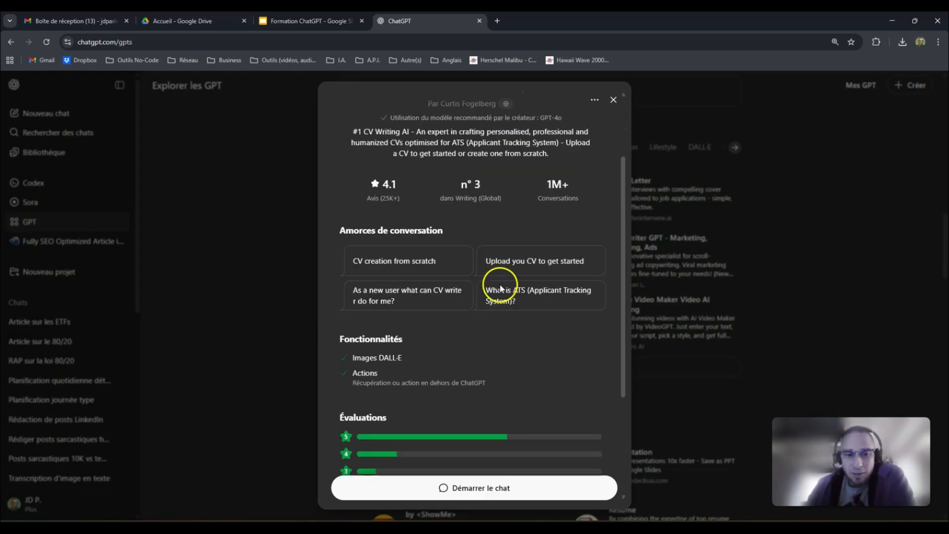
left_click(504, 488)
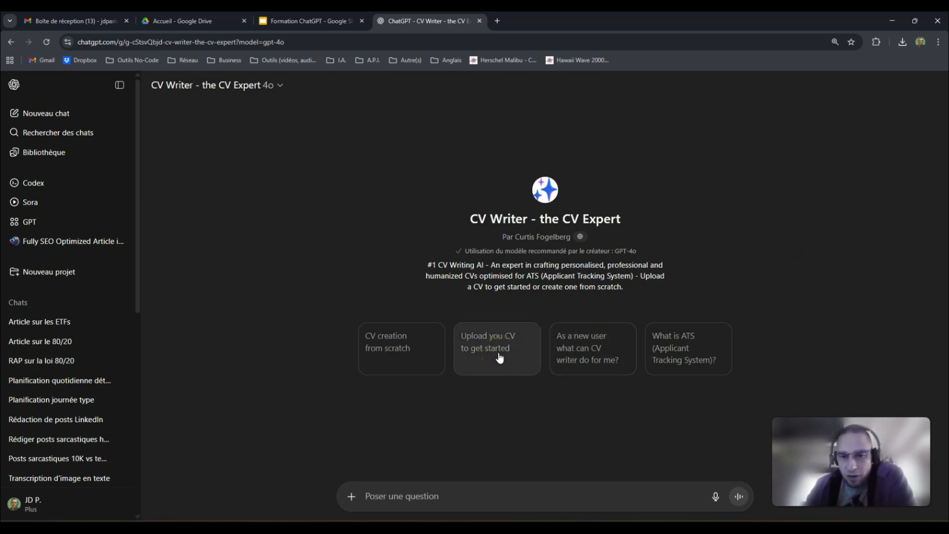
- Launch the CV-from-scratch starter, then ask CV Writer 'Parle moi en Français'
left_click(406, 353)
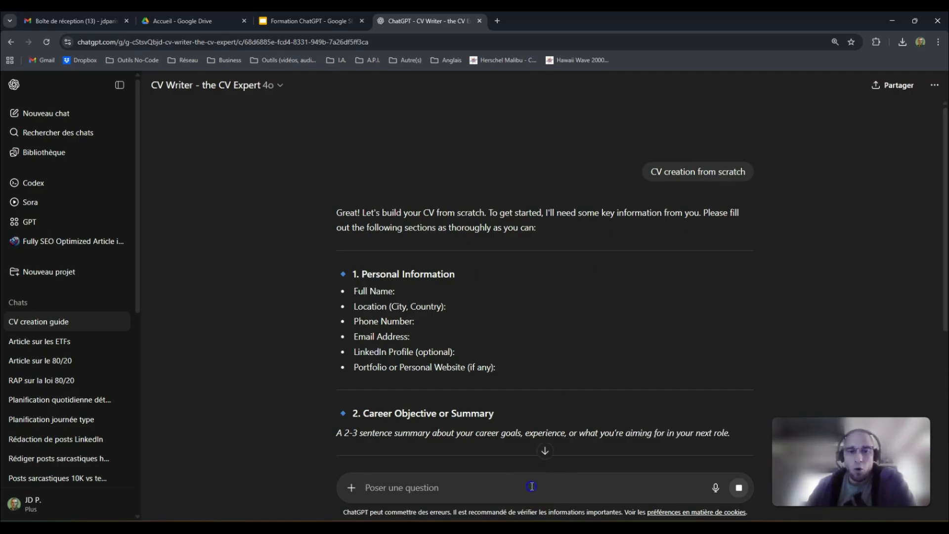
scroll(566, 397, "down", 10)
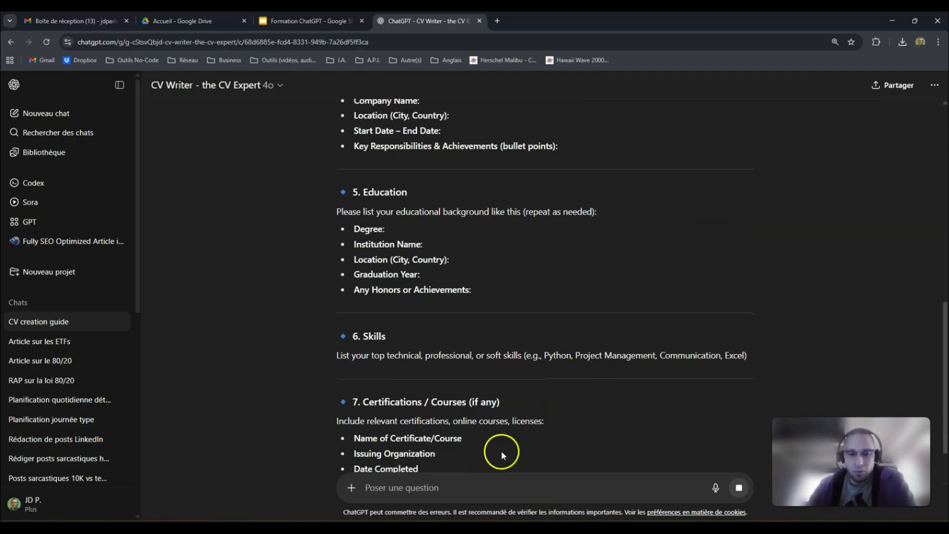
left_click(484, 486)
type("Par")
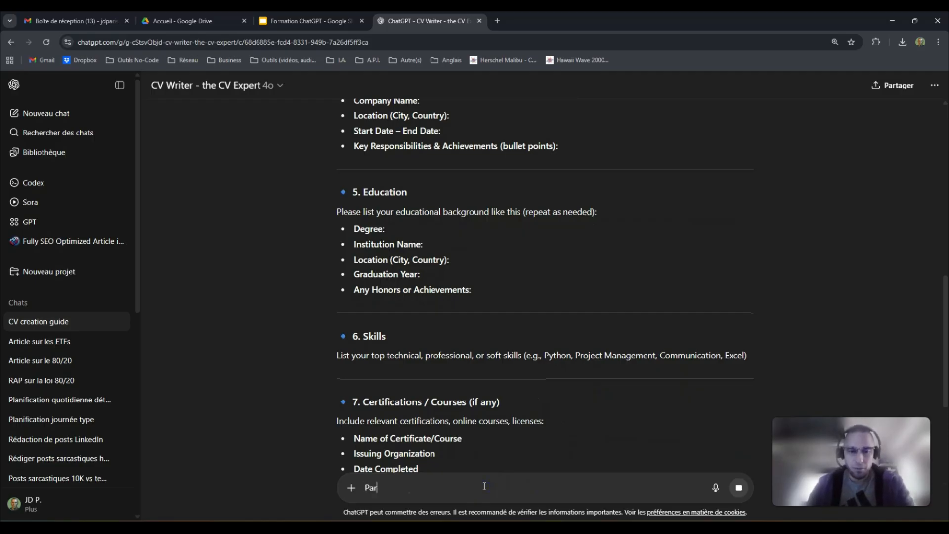
type("le moi en Français")
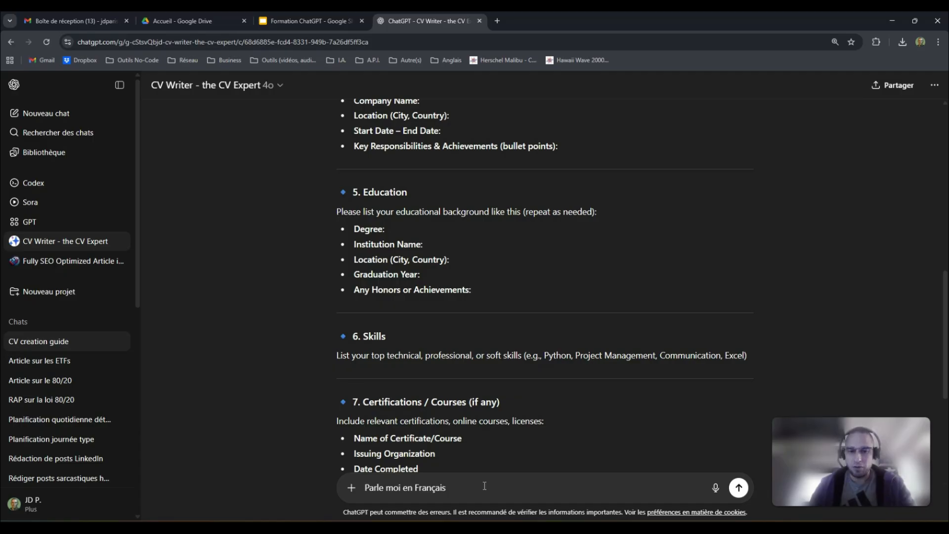
key("Return")
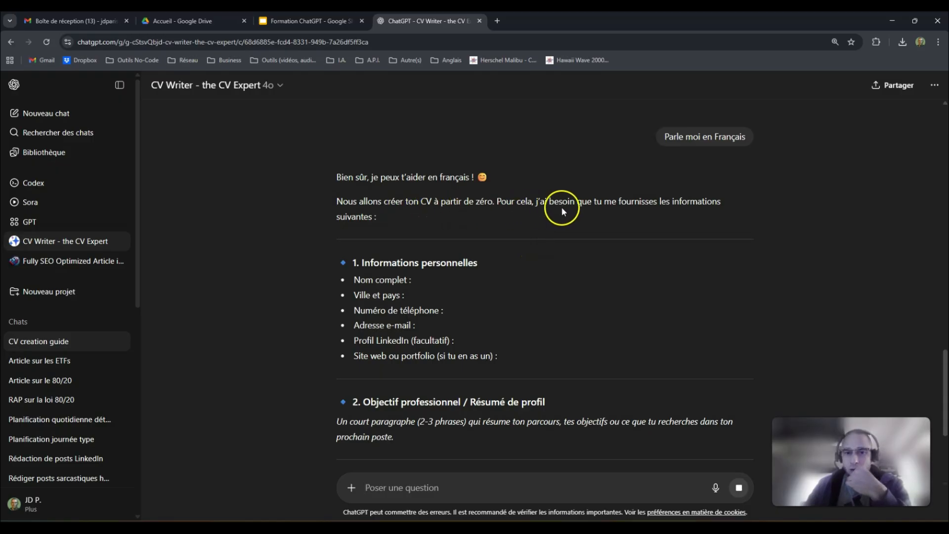
scroll(403, 227, "down", 3)
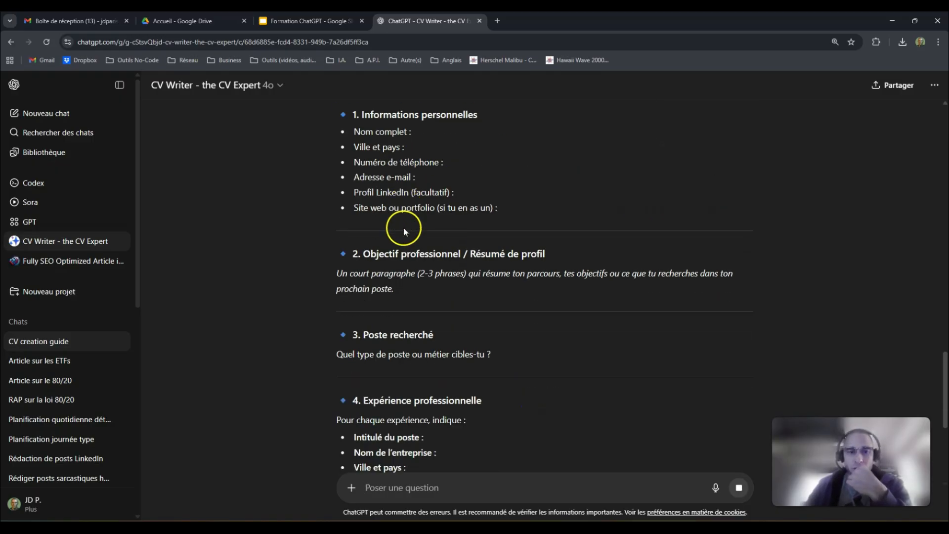
scroll(417, 229, "down", 1)
scroll(425, 222, "up", 4)
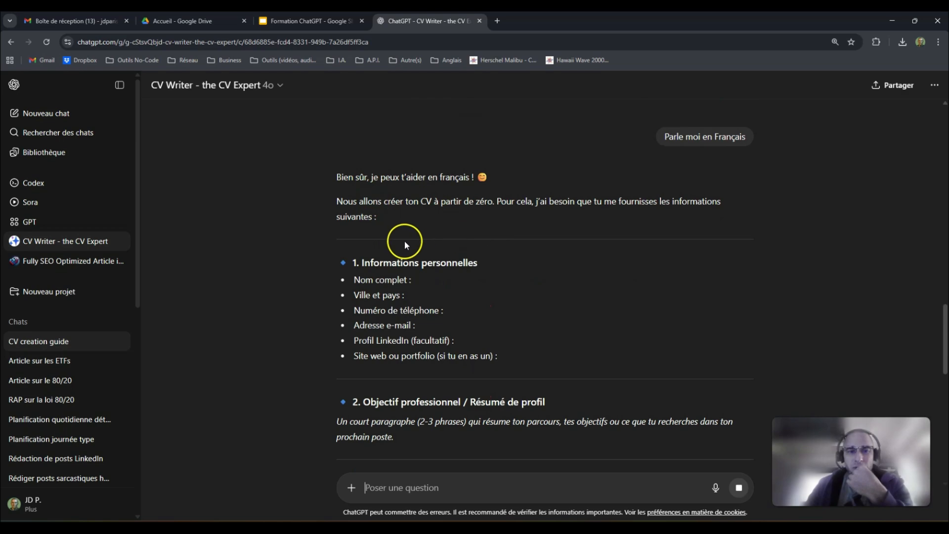
scroll(396, 250, "down", 14)
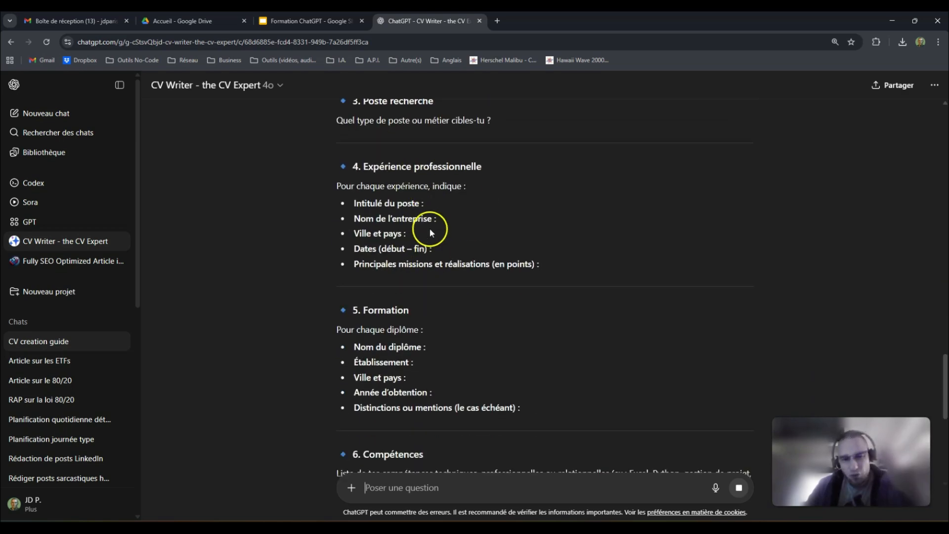
- Send CV Writer 'Pose moi les questions une par une puis passe à la suivante.'
scroll(435, 242, "down", 3)
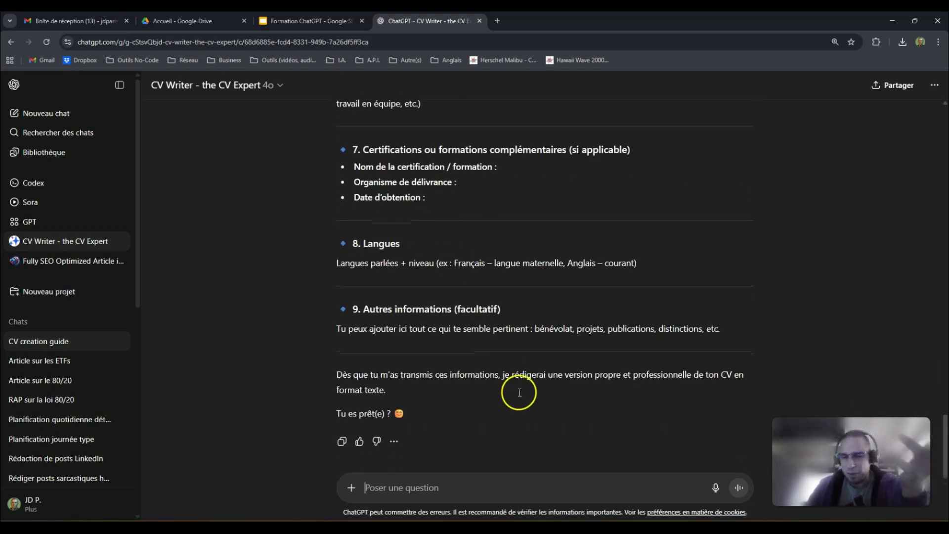
left_click(488, 485)
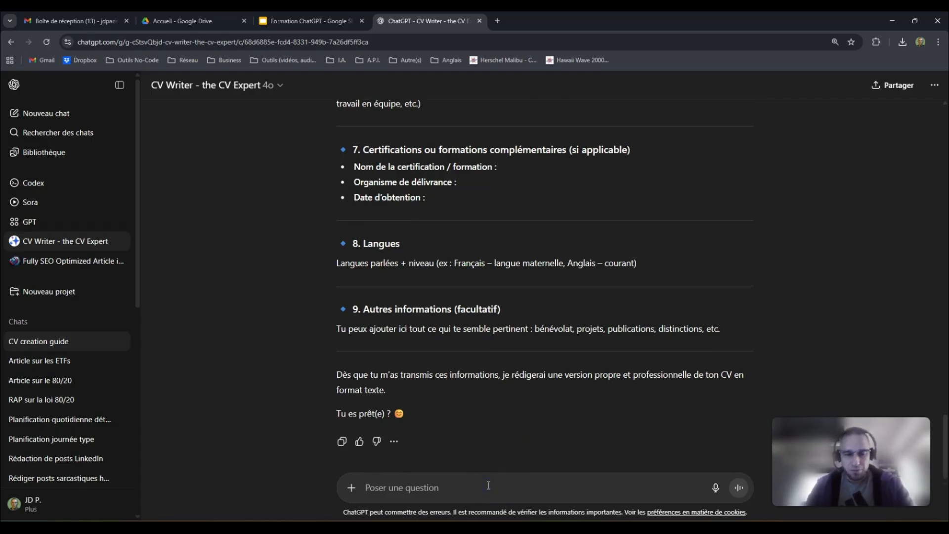
type("Pose moi les qu")
key("BackSpace")
type("questions une par une")
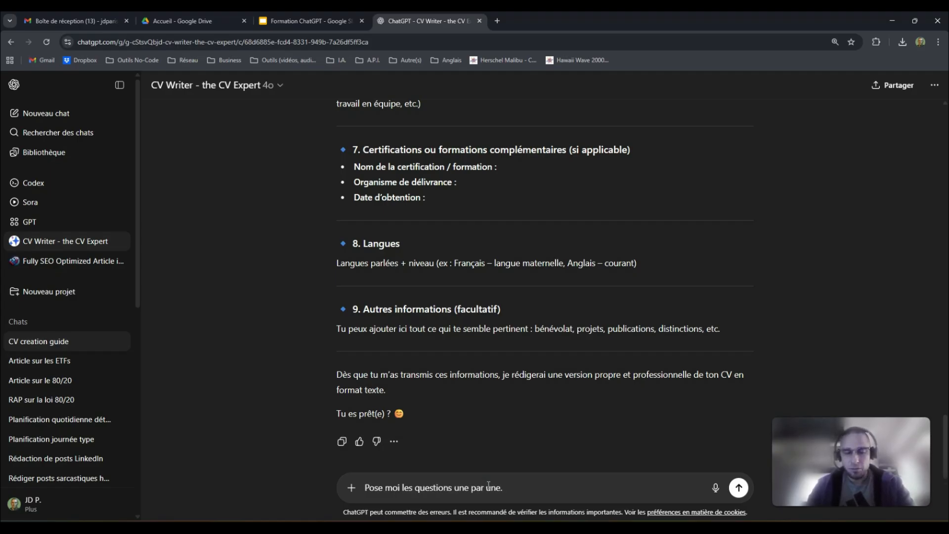
type(" puis passe ")
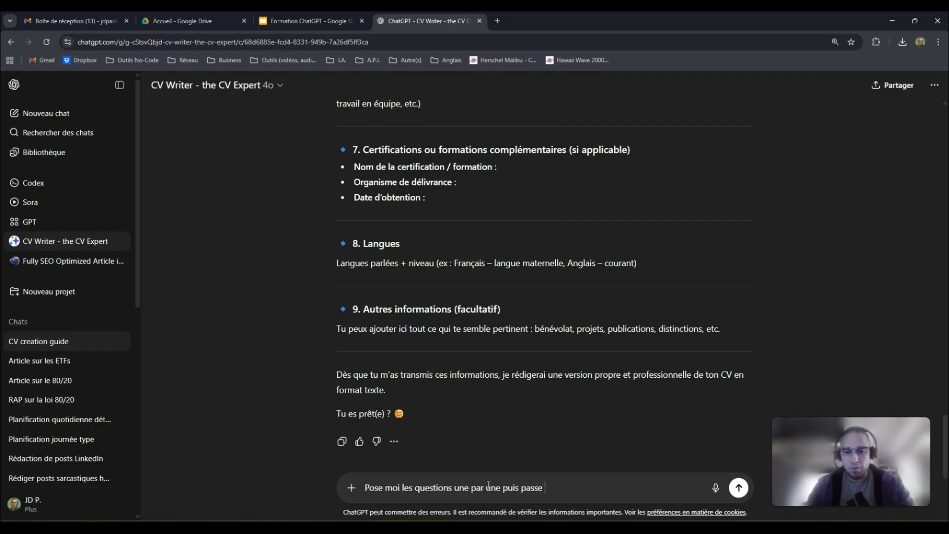
type("à la suivante.")
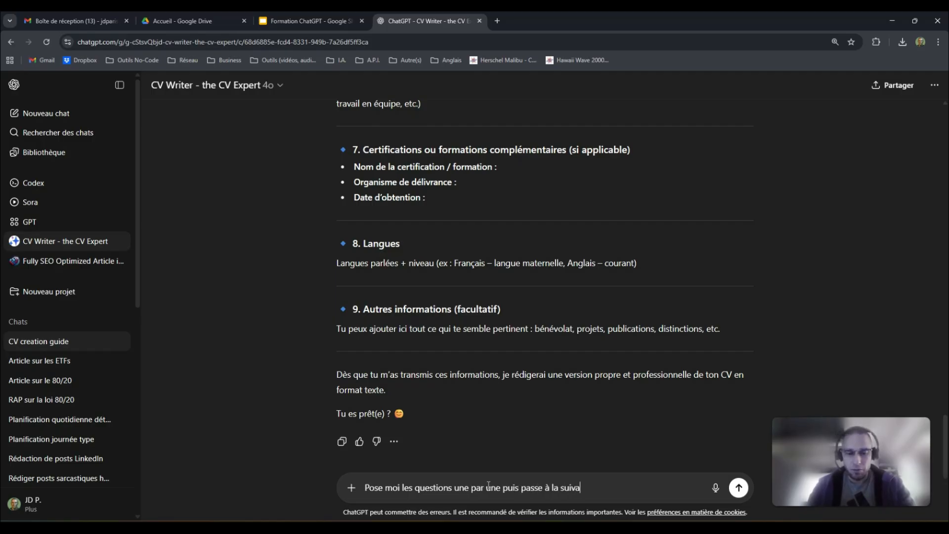
key("Return")
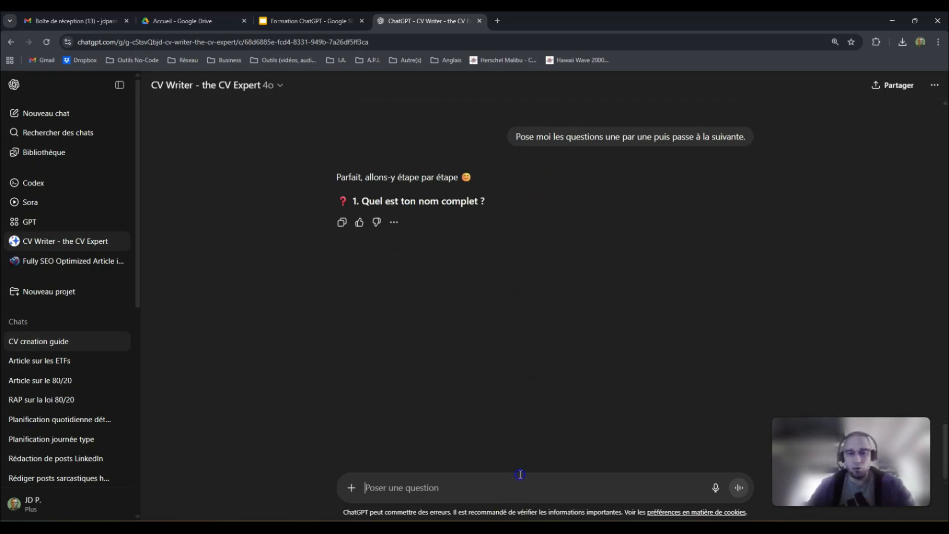
- Reply with the user's full name, then return to the GPT explorer page
type("PARIS")
key("BackSpace")
key("BackSpace")
key("BackSpace")
key("BackSpace")
key("BackSpace")
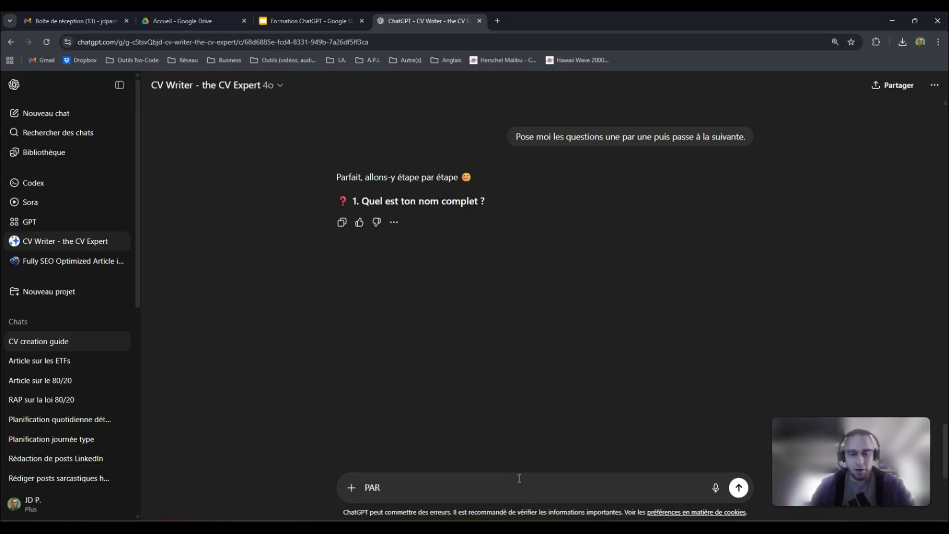
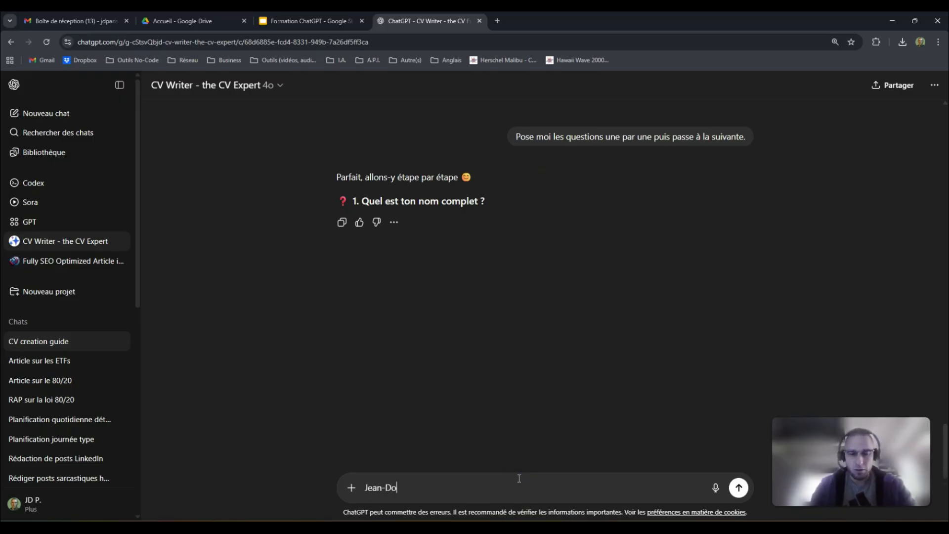
key("Return")
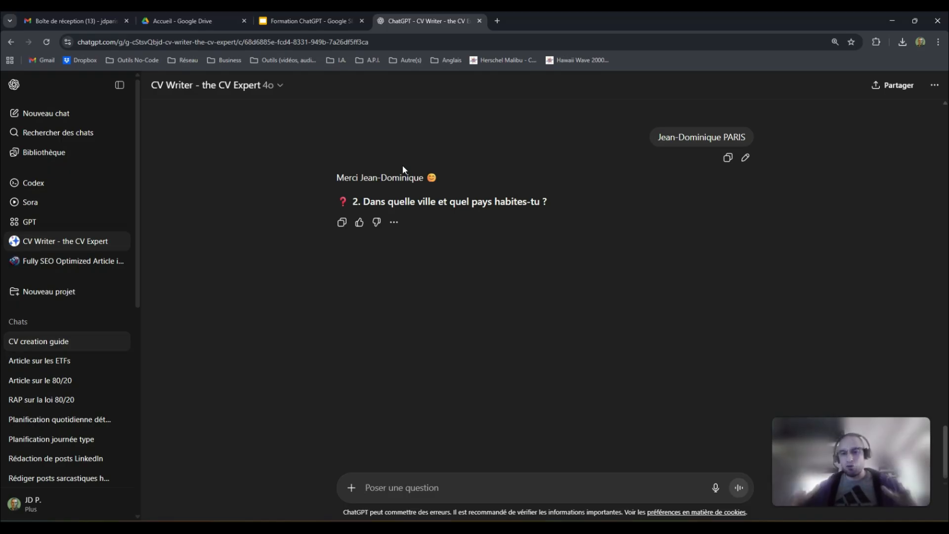
left_click(67, 221)
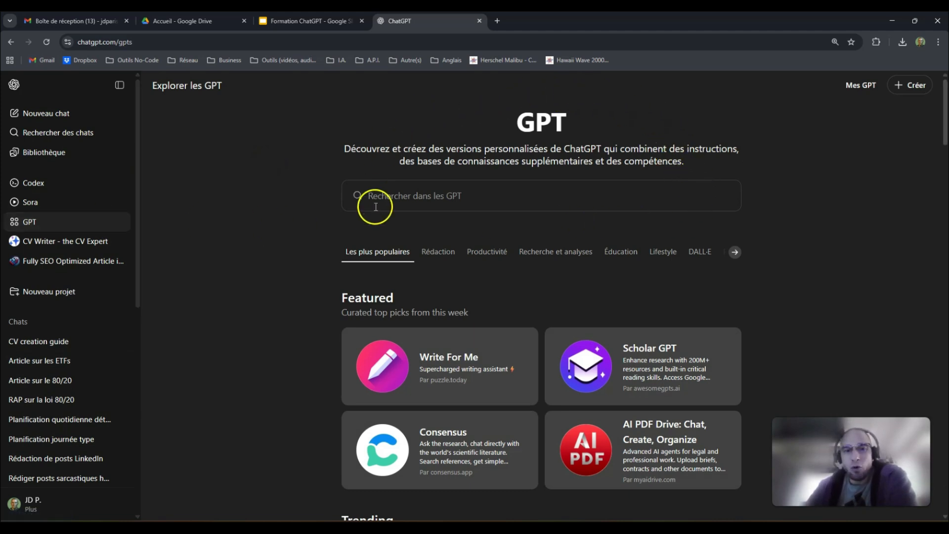
- Scroll the Explorer les GPT page back to the Featured picks like Write For Me and Scholar GPT
scroll(786, 244, "down", 5)
scroll(787, 244, "down", 15)
left_click_drag(944, 269, 942, 95)
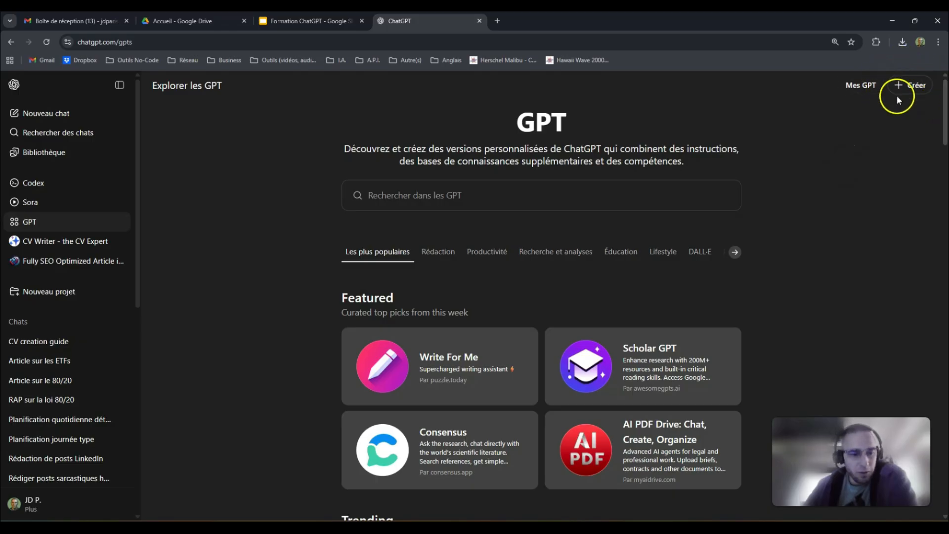
- Create a new draft GPT, view its Configurer form, and return to the Créer builder chat
left_click(918, 86)
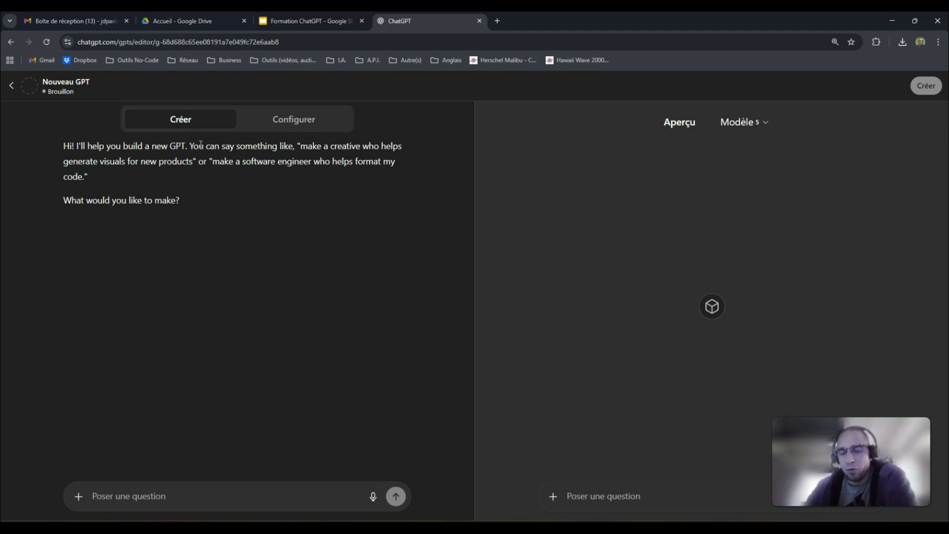
left_click(290, 121)
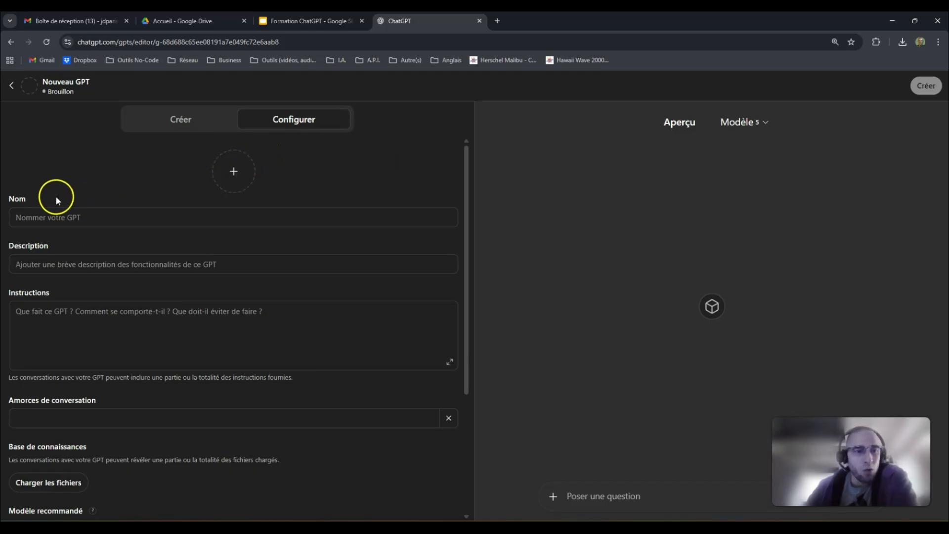
key("XF86AudioLowerVolume")
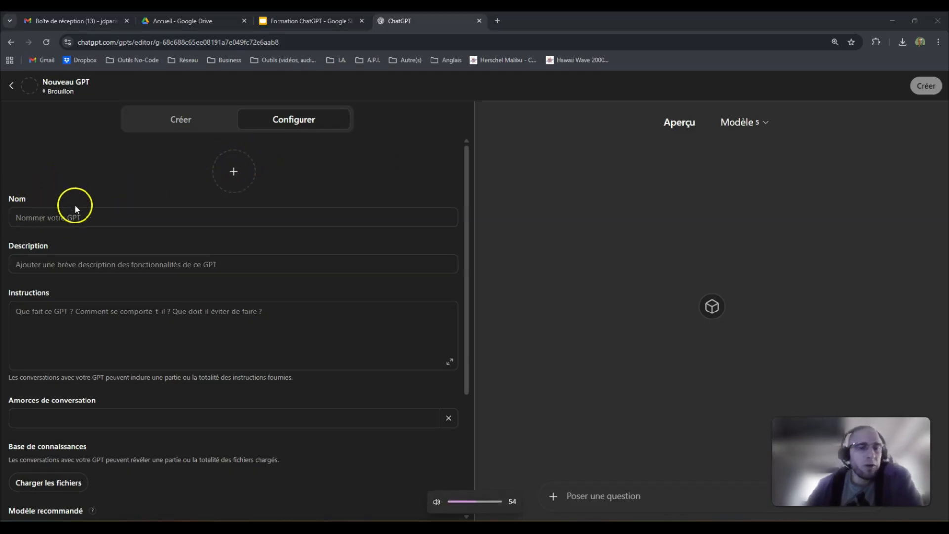
left_click(187, 123)
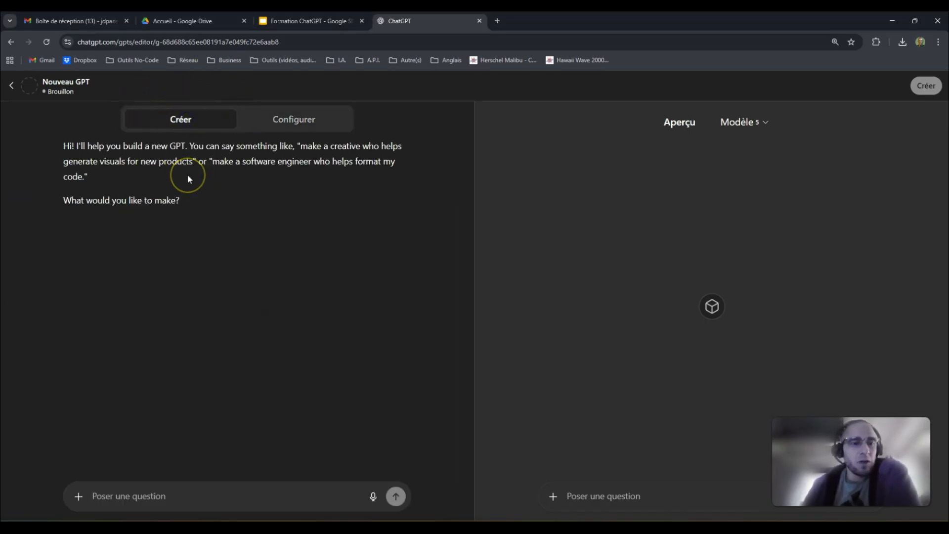
left_click(128, 484)
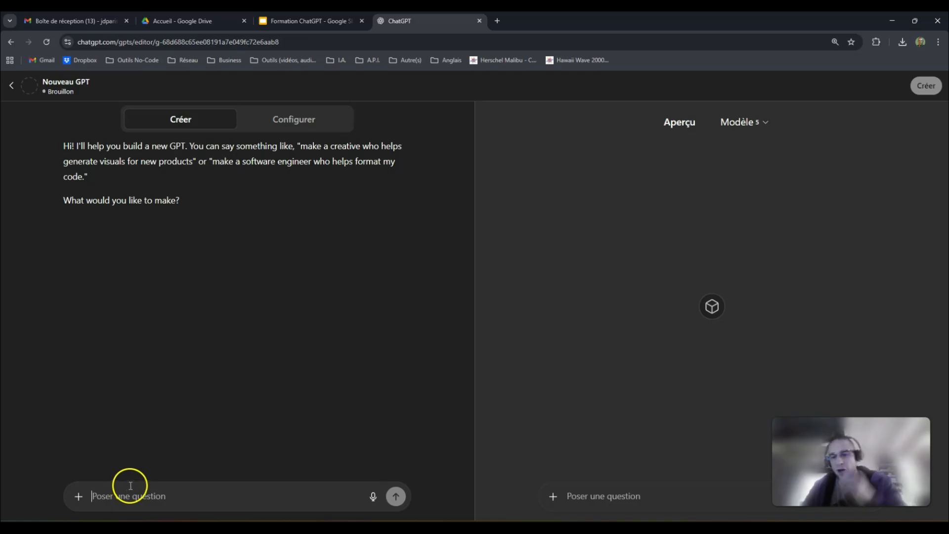
left_click(113, 495)
left_click(60, 443)
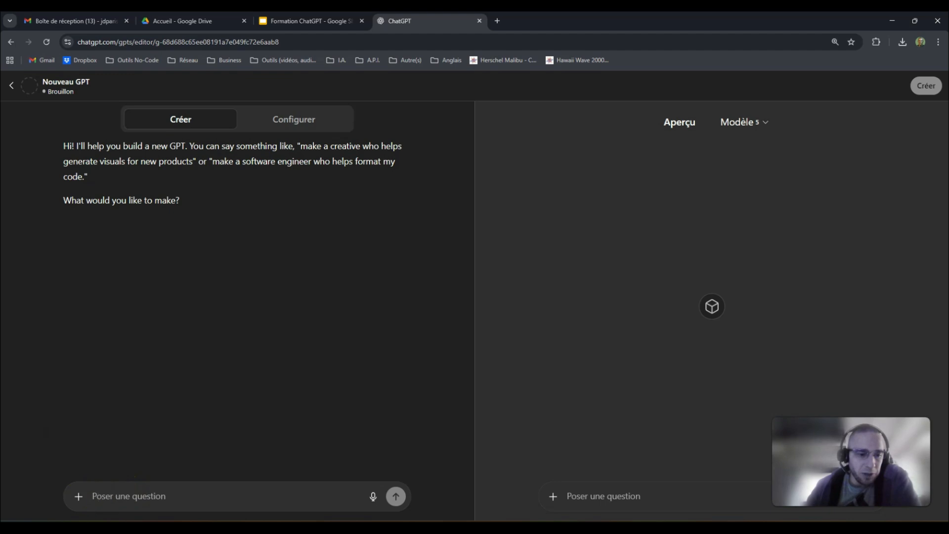
key("XF86AudioLowerVolume")
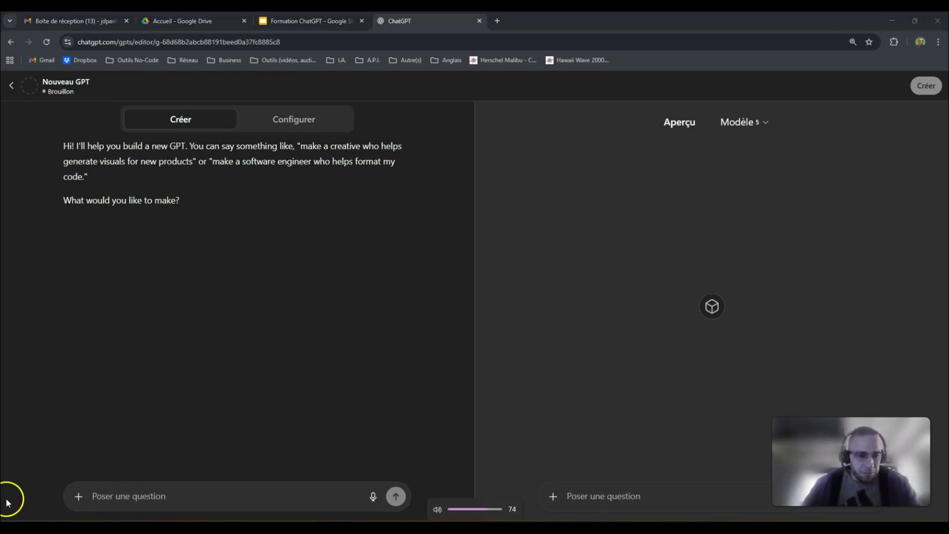
left_click(199, 500)
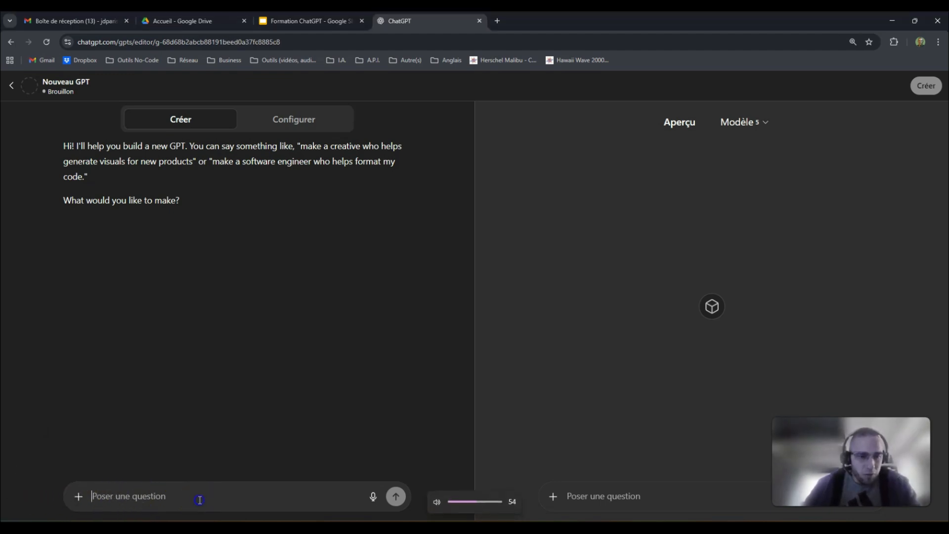
type("C")
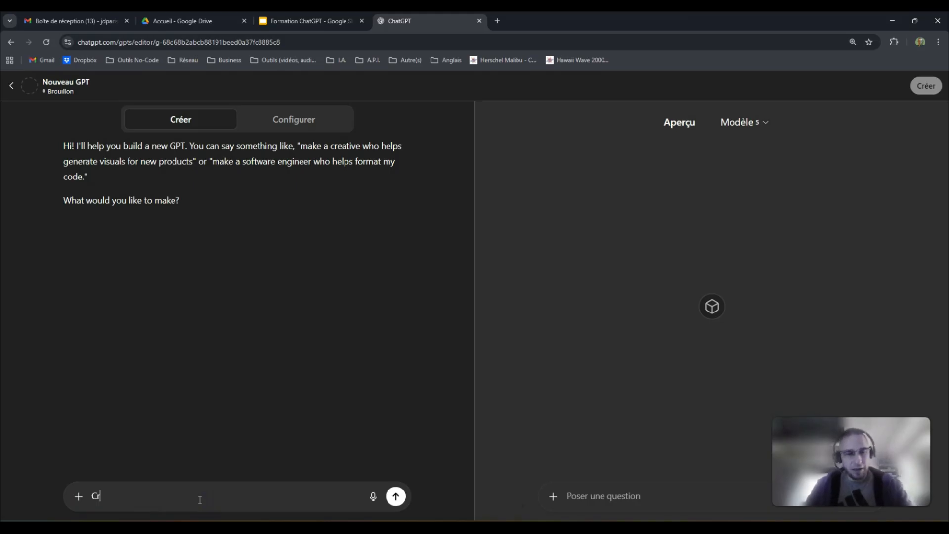
key("BackSpace")
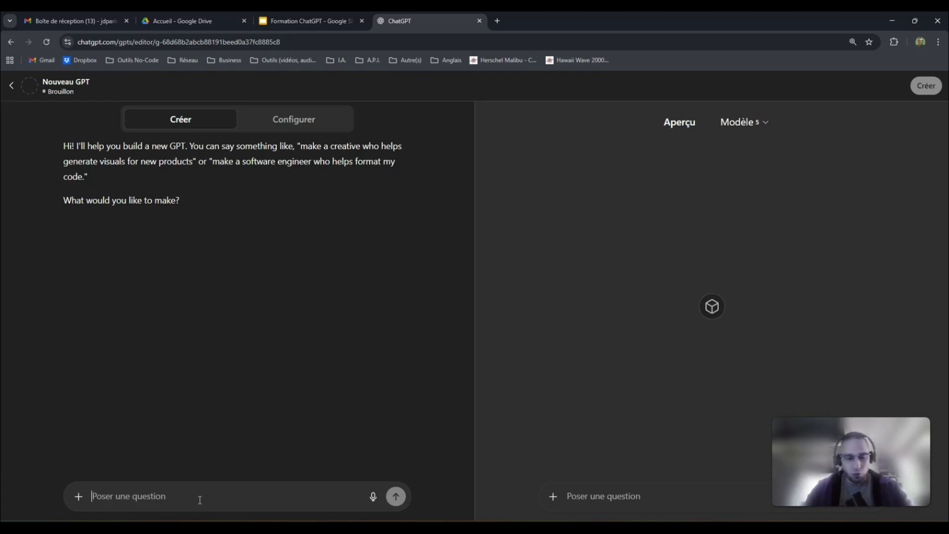
- Draft the request for a nature-themed Tiny house escape game for 'personnes de 6 à 99 ans', without sending
type("Crée mo")
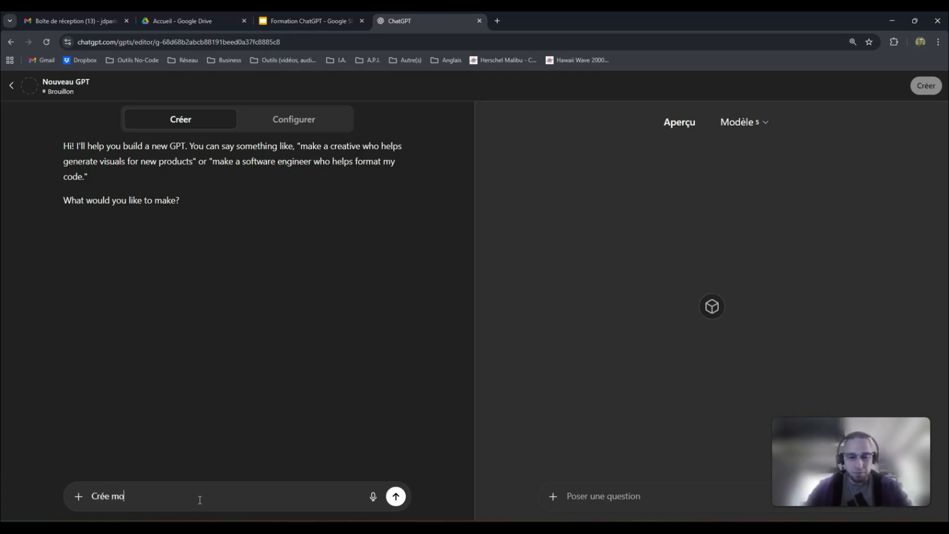
type("i un es")
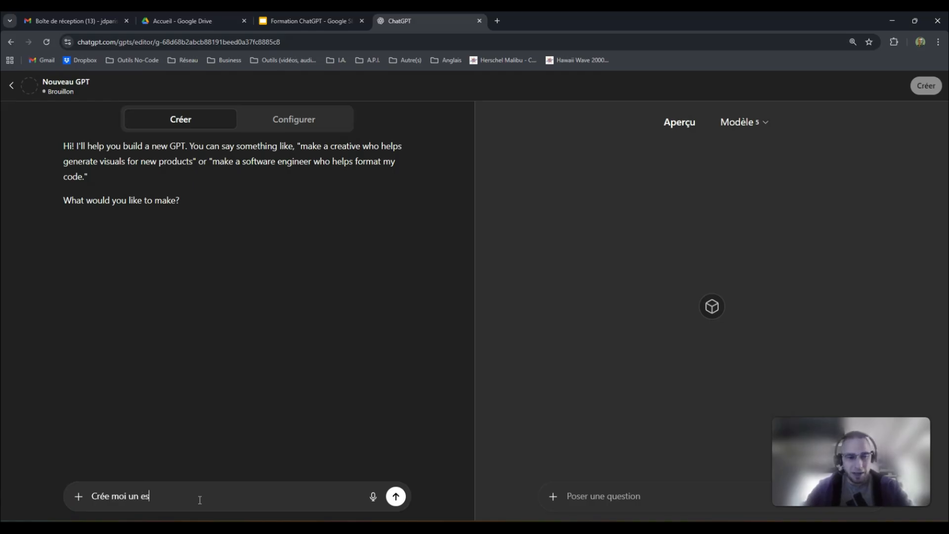
type("cape ")
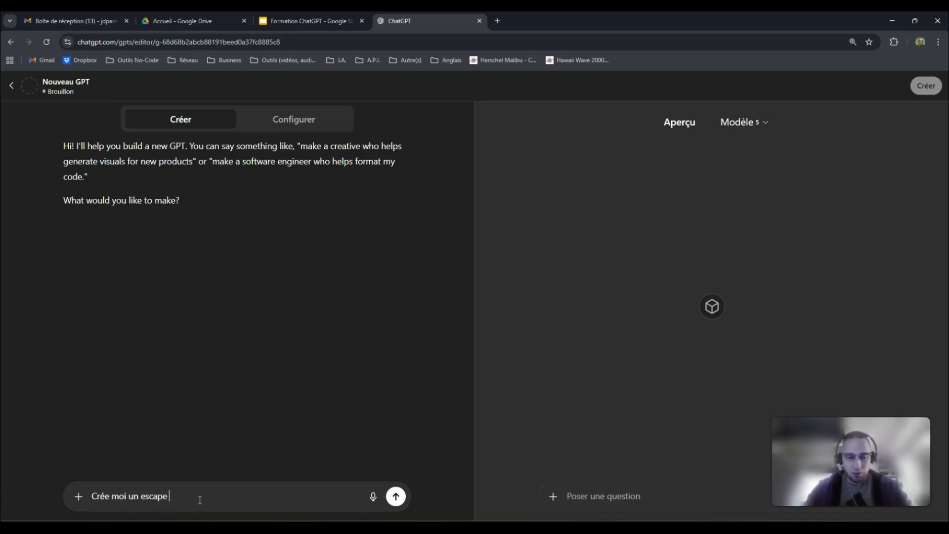
type("game pou")
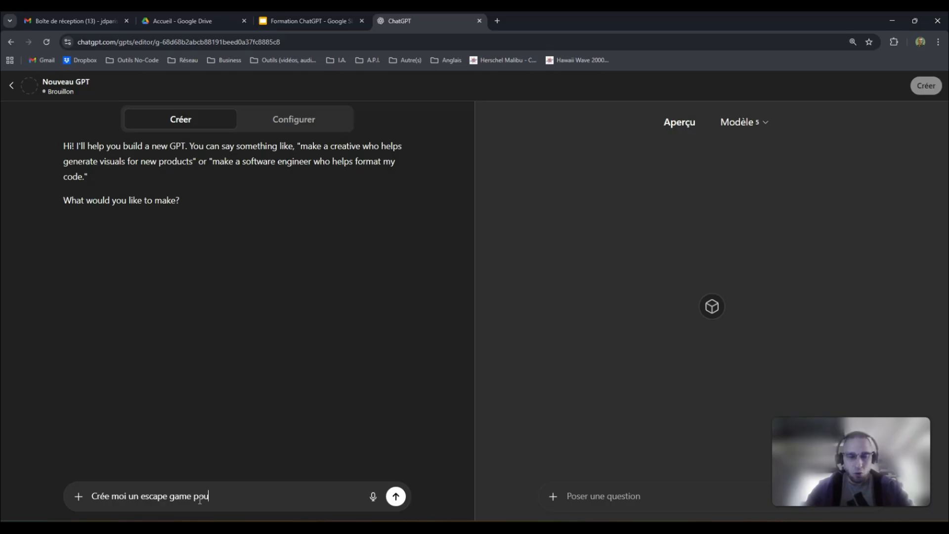
type("r des enfants ")
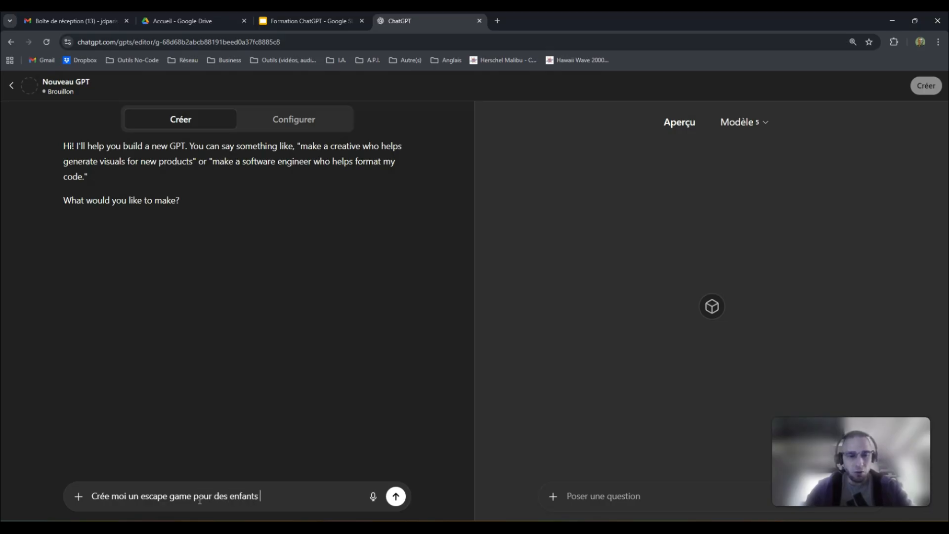
type("de")
key("BackSpace")
key("BackSpace")
key("BackSpace")
key("BackSpace")
key("BackSpace")
key("BackSpace")
key("BackSpace")
key("BackSpace")
key("BackSpace")
key("BackSpace")
type("personnes de 6 à 99 ans")
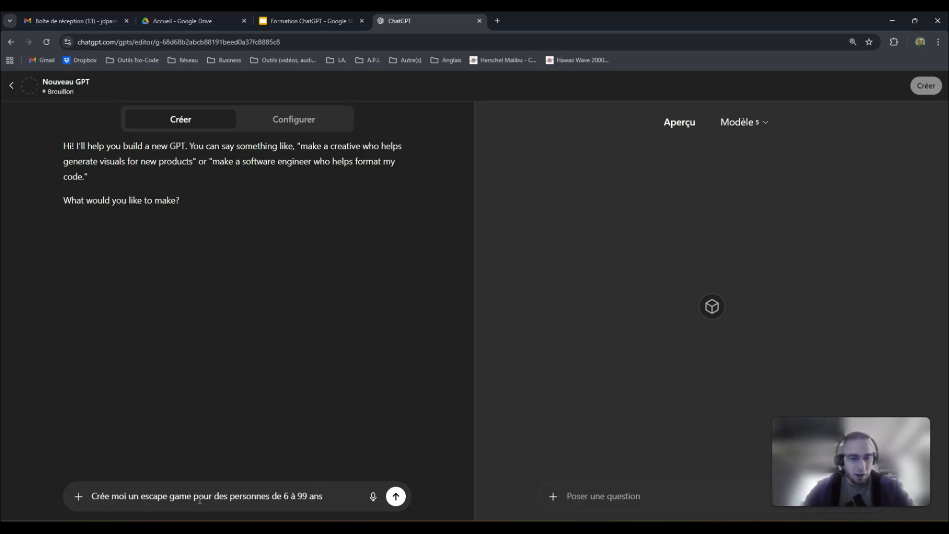
type("dans un c")
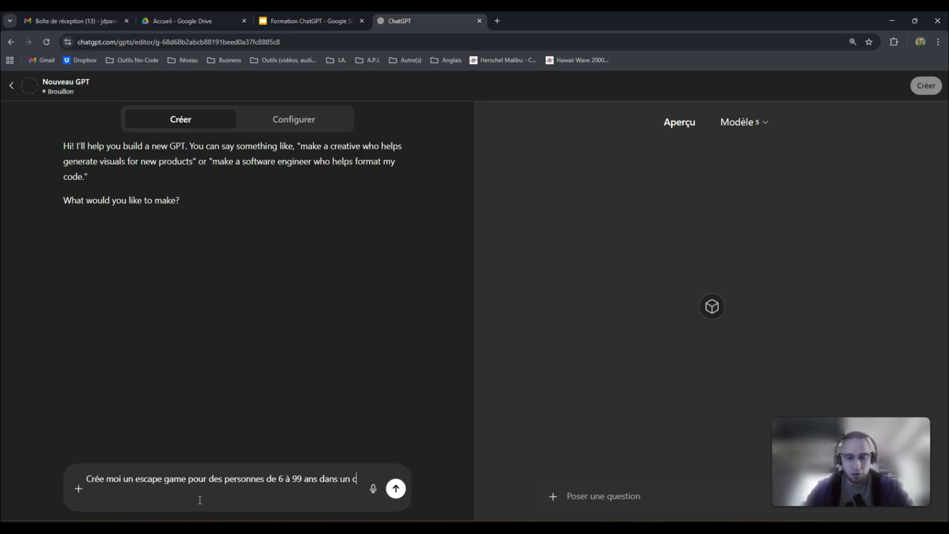
type("ontexte de Tin")
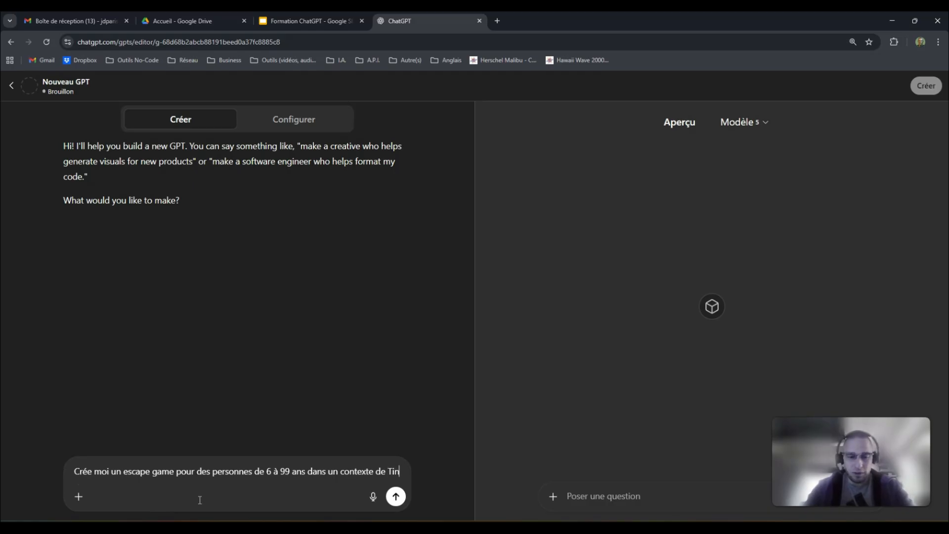
type("y house")
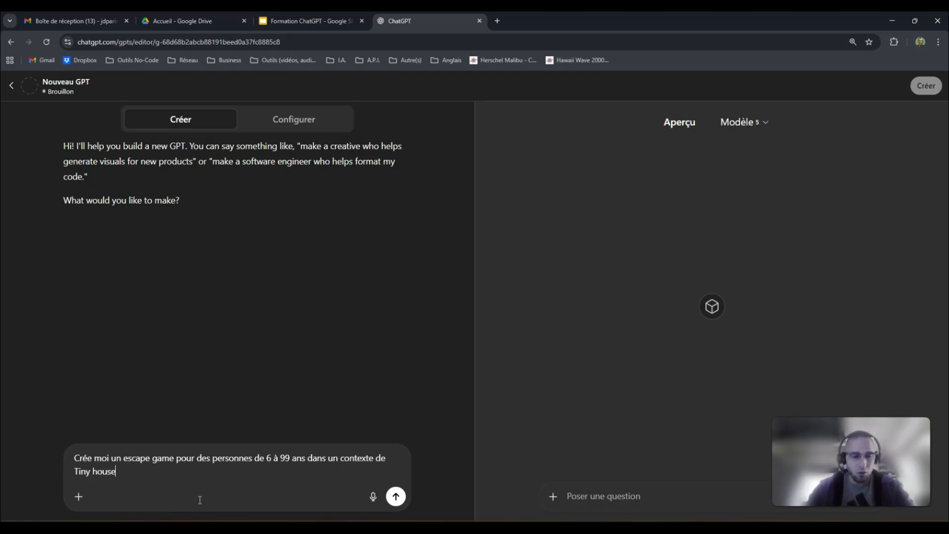
type(" sur le thème de")
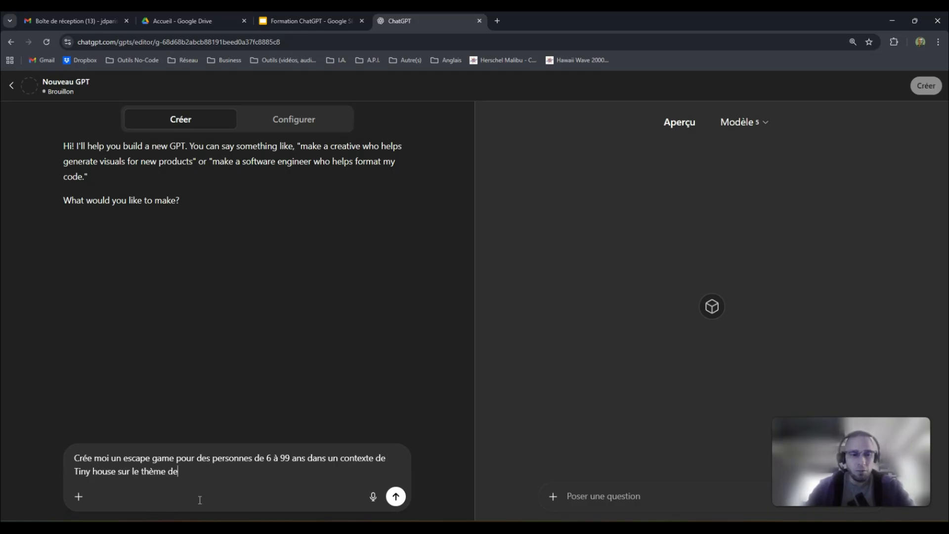
type(" la nature.")
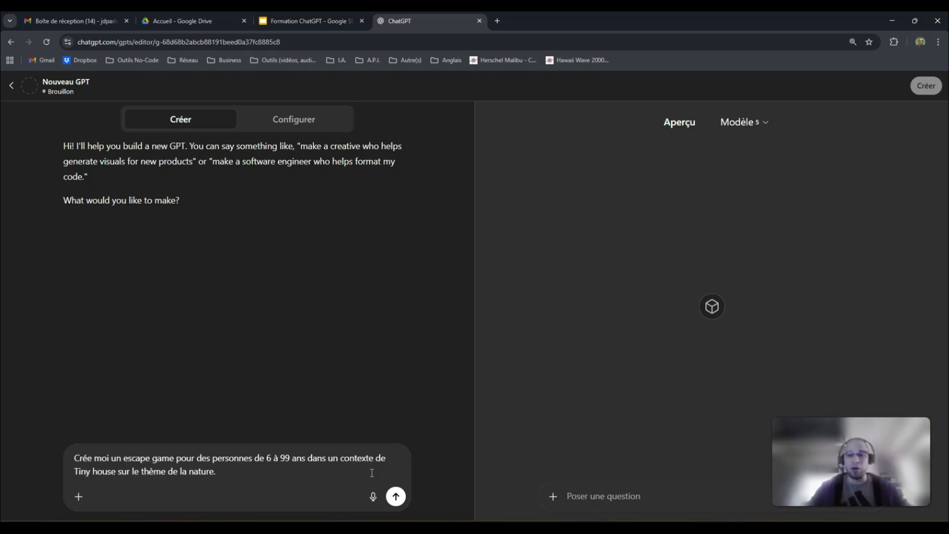
- Send the escape-game request, then start a reply to the proposed name 'Le Gardien de la Tiny House'
left_click(396, 498)
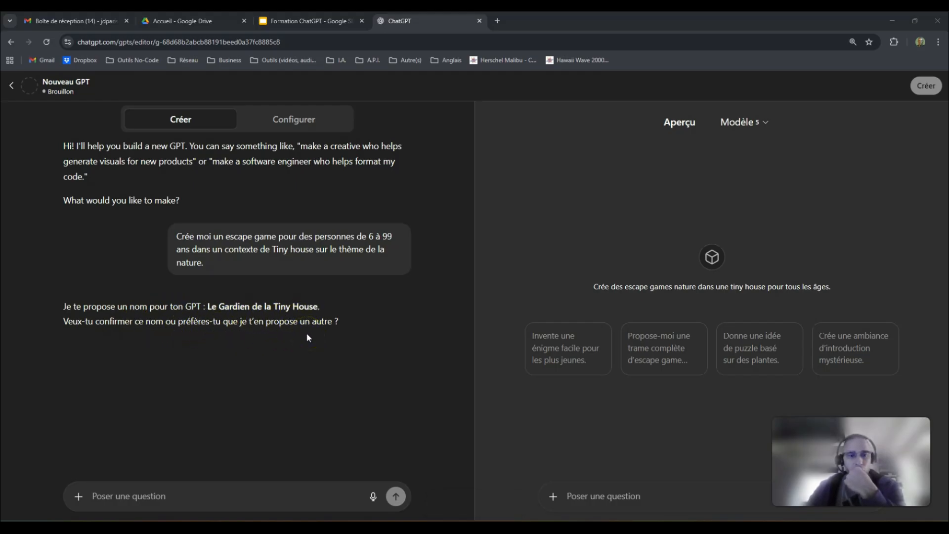
left_click(236, 488)
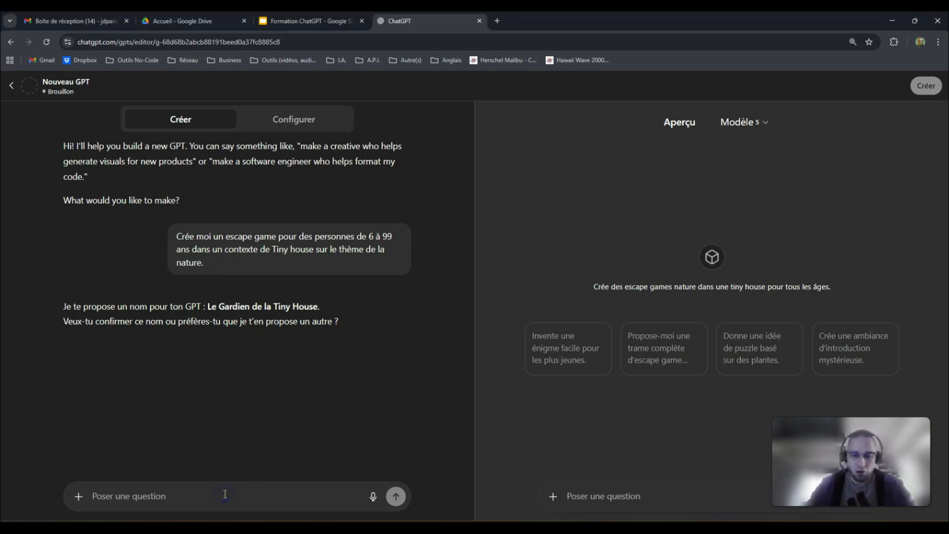
- Reply 'Non je souhaite quelque chose de plus générique.', then accept 'Maître du Jeu Nature' with 'Super'
type("Non je souhaite ")
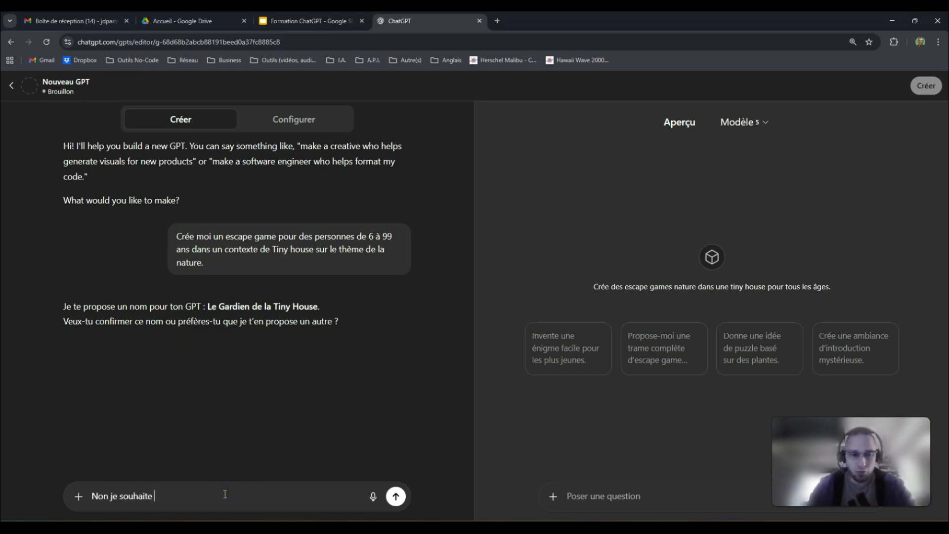
type("quemque")
key("BackSpace")
key("BackSpace")
key("BackSpace")
type("que chose de p")
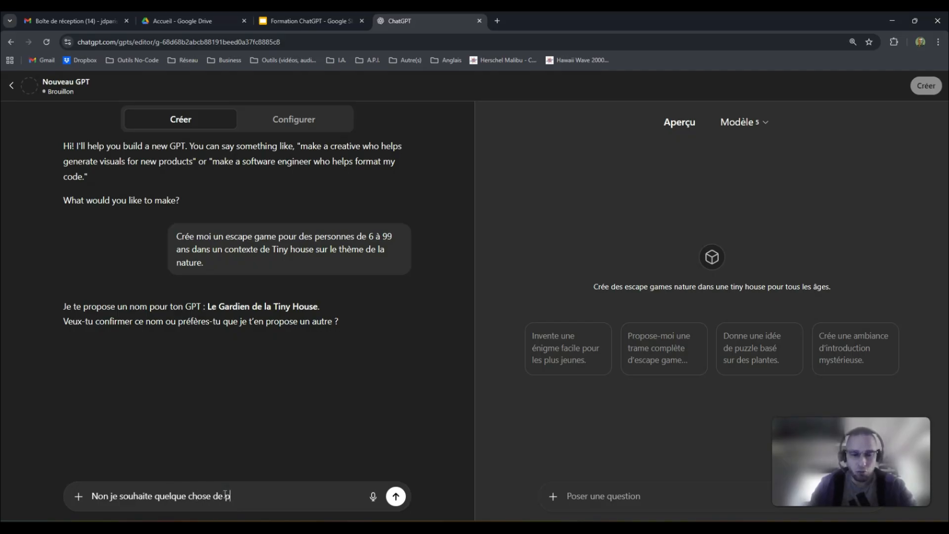
type("lus génériqu")
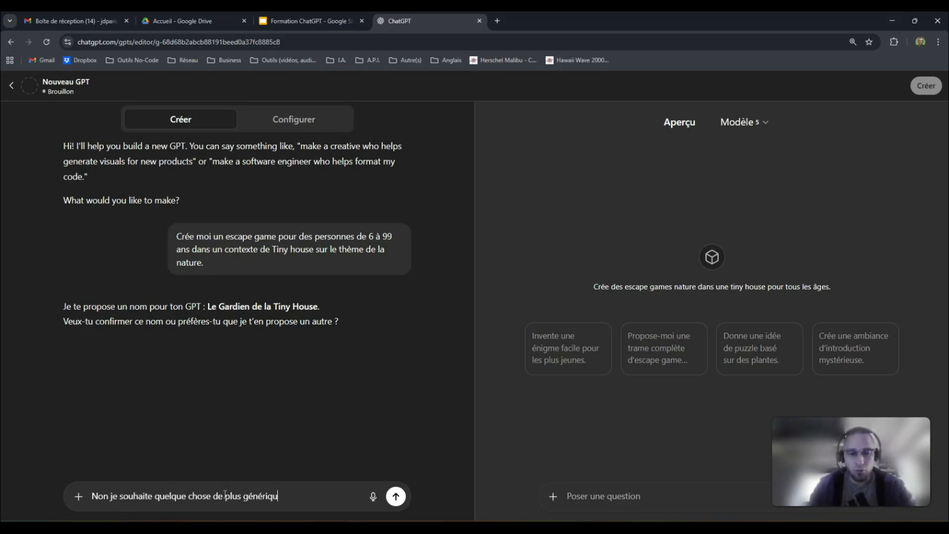
type("e.")
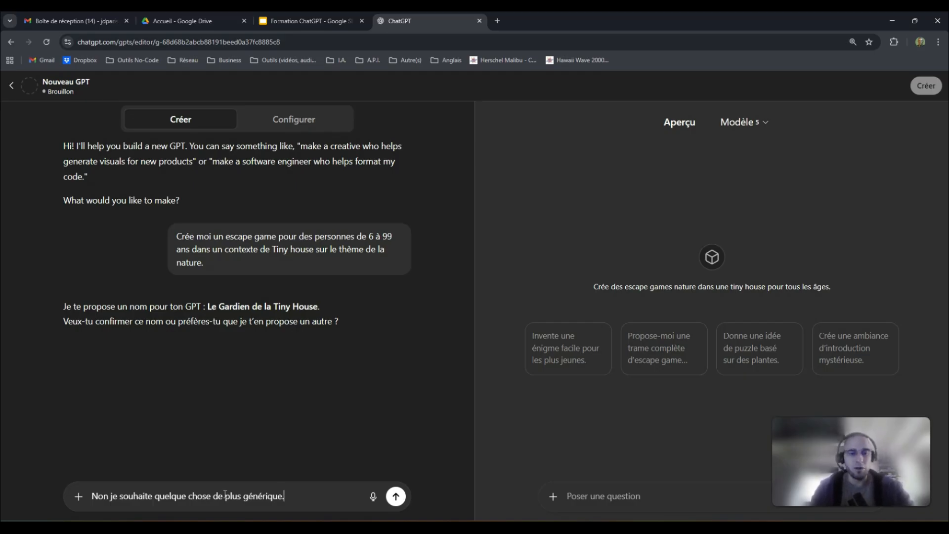
key("Return")
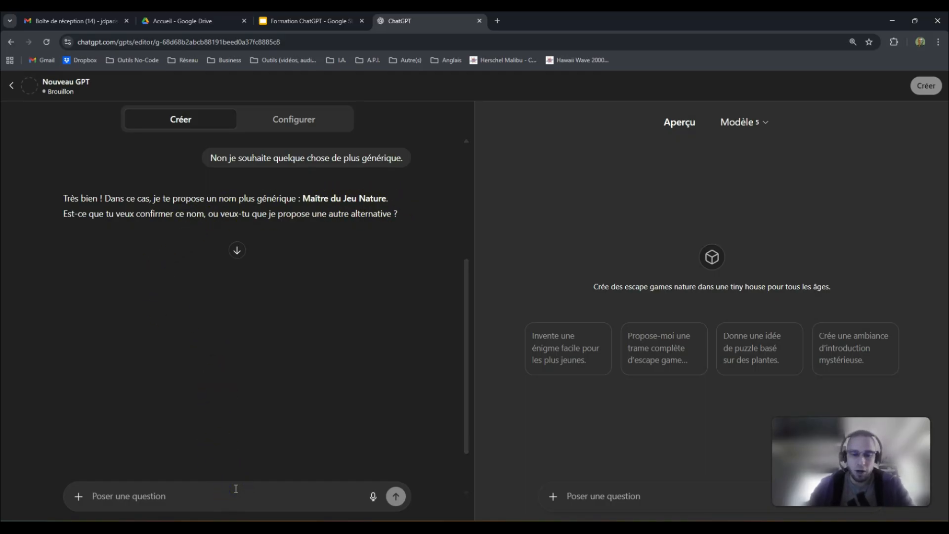
type("Super")
key("Return")
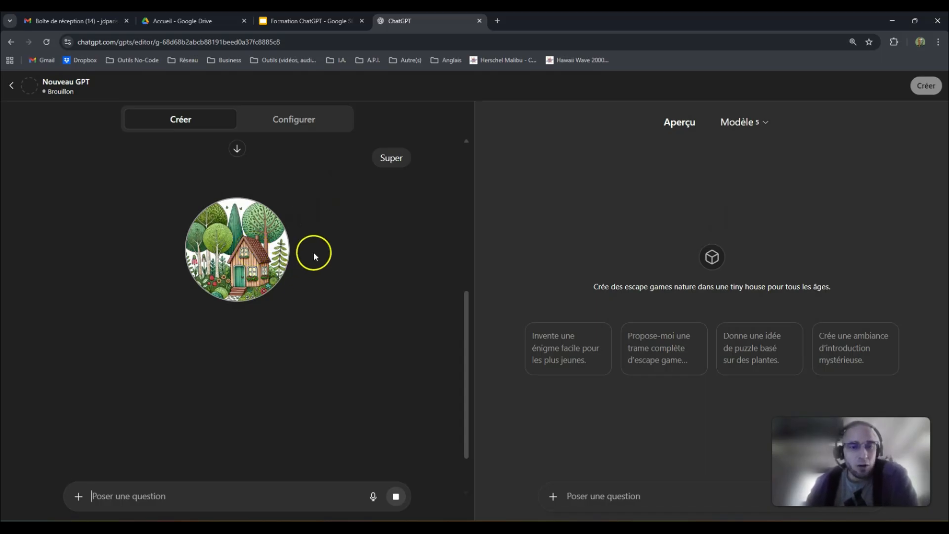
- Review the generated tiny-house avatar and new name, and begin typing 'C'est parfait'
scroll(333, 256, "down", 1)
scroll(346, 256, "up", 10)
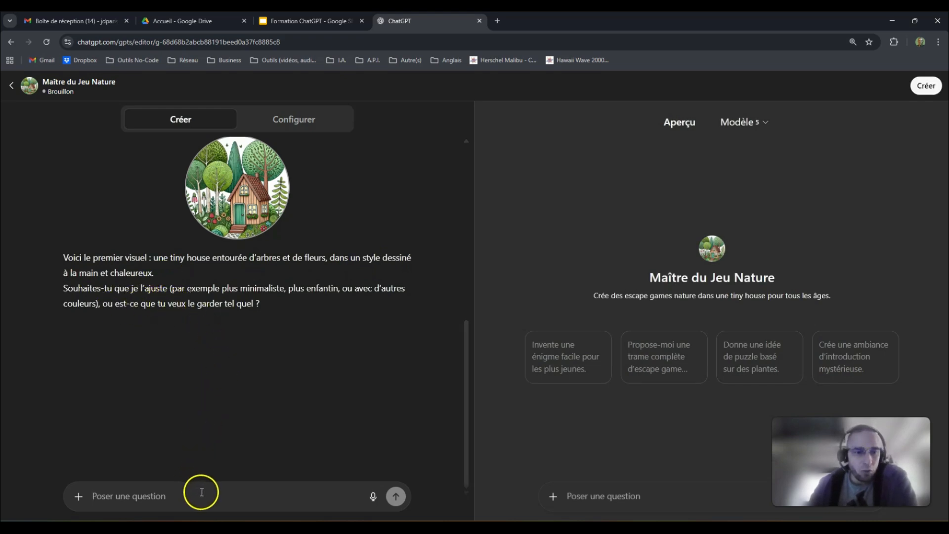
type("C'est parfait")
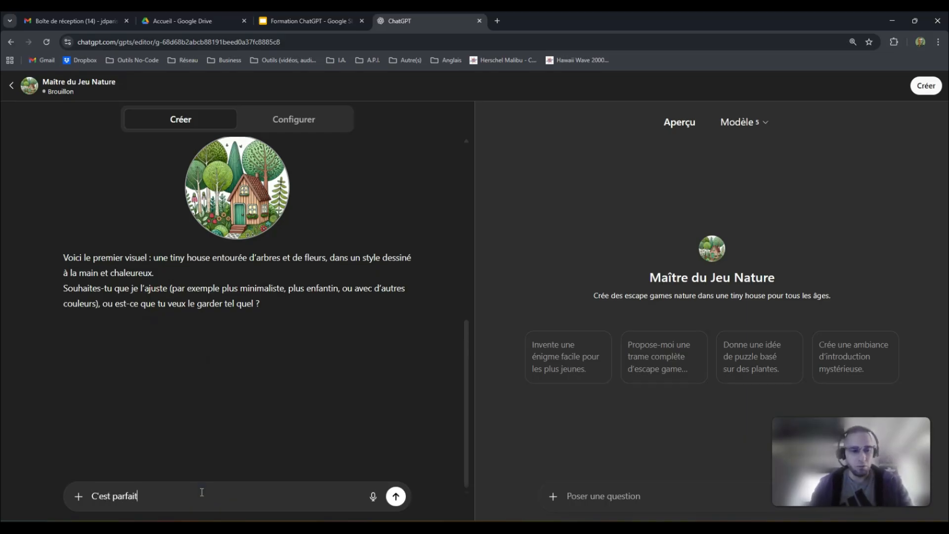
- Approve the generated avatar and choose a 'Pratique et concis' style for the GPT
key("Return")
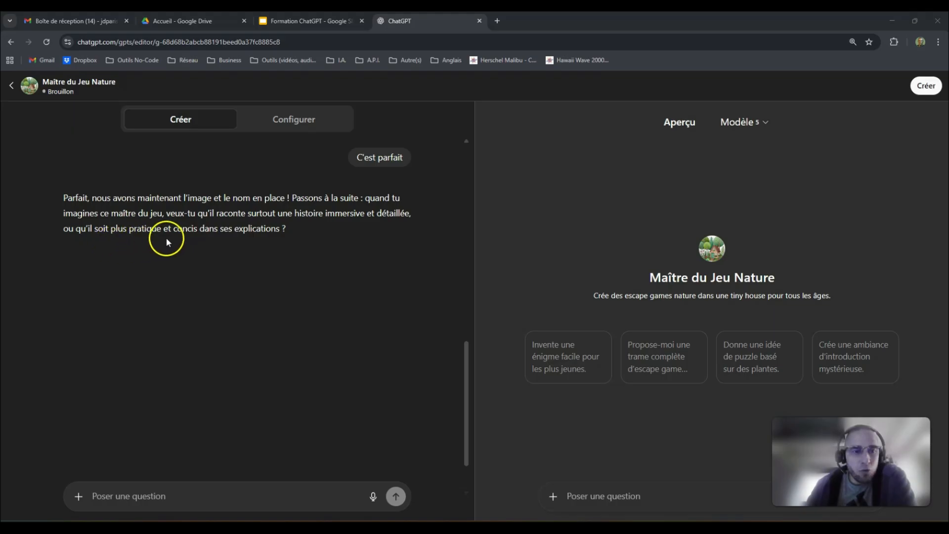
left_click(193, 489)
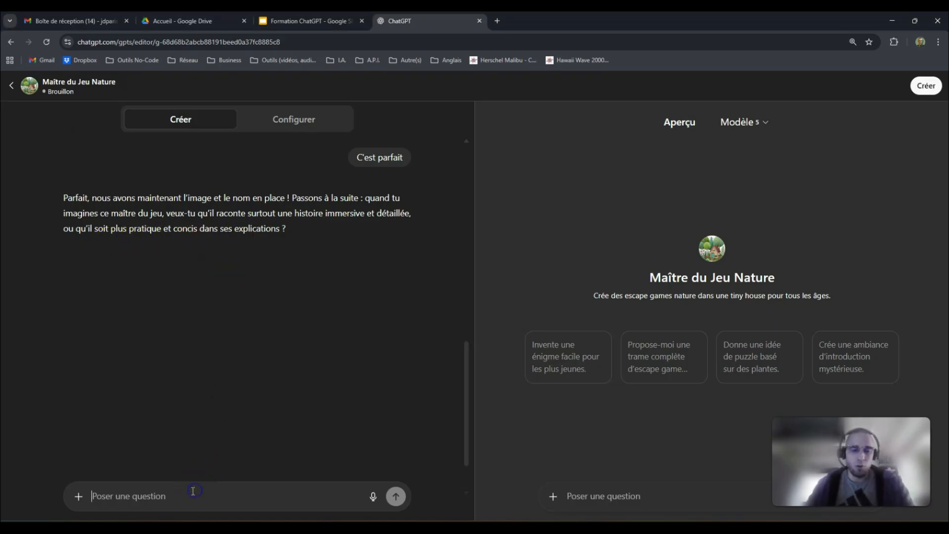
type("Prt")
type("tique et ")
type("concis")
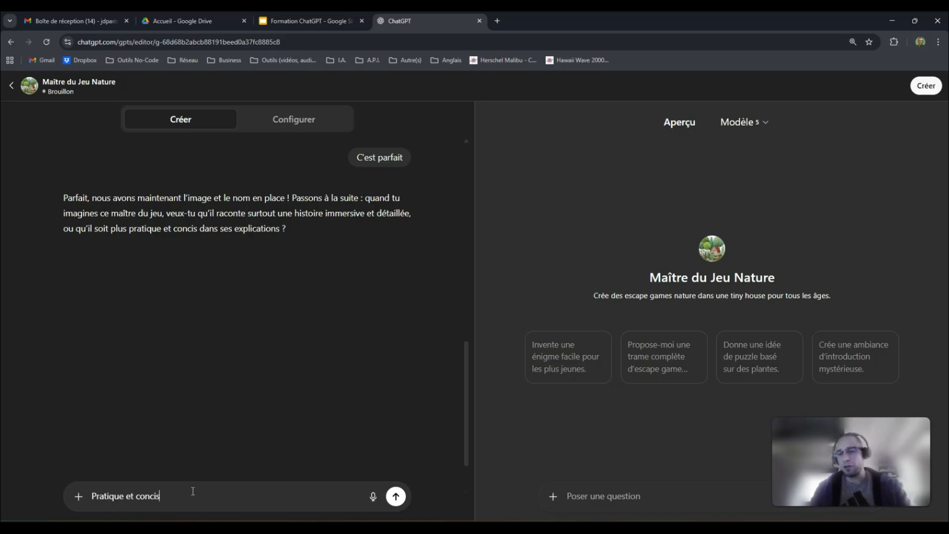
key("Return")
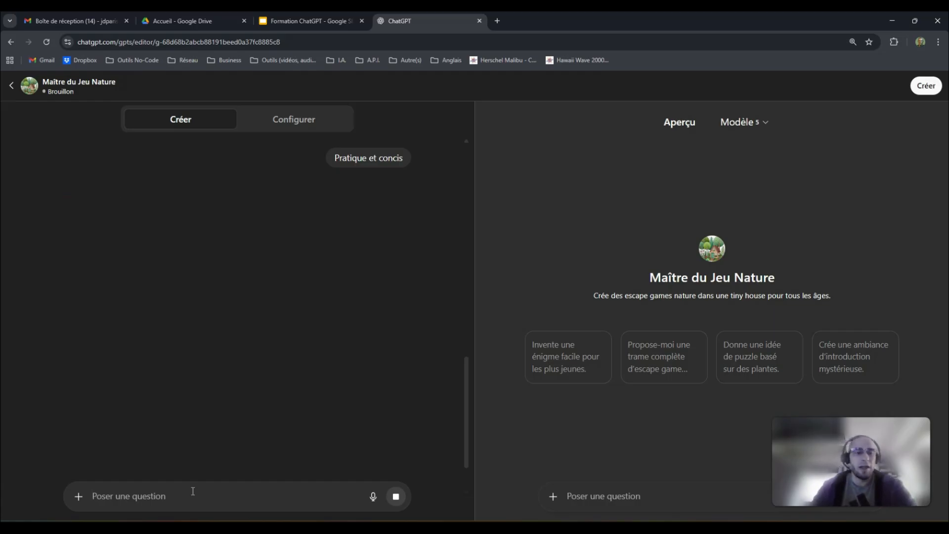
- Answer 'Oui' so the GPT also gives setup advice
left_click(203, 388)
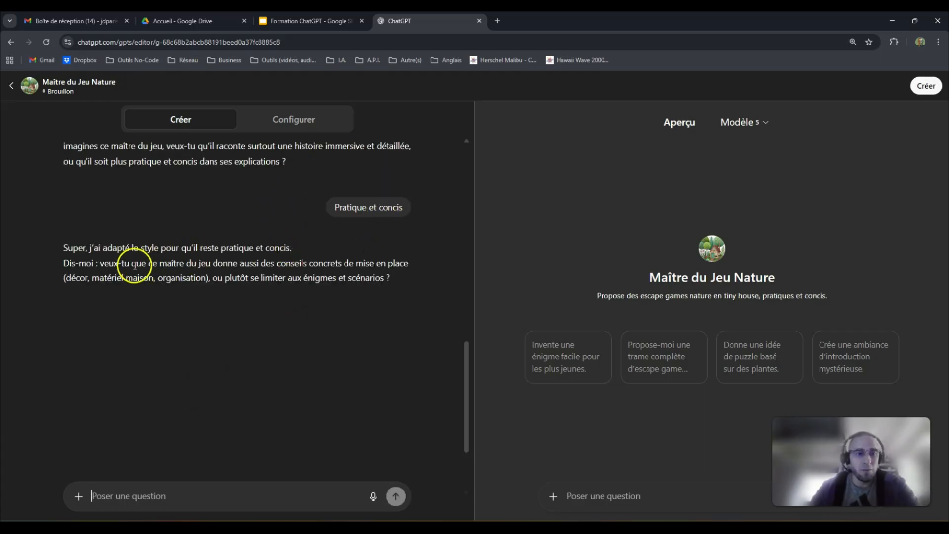
scroll(144, 262, "down", 1)
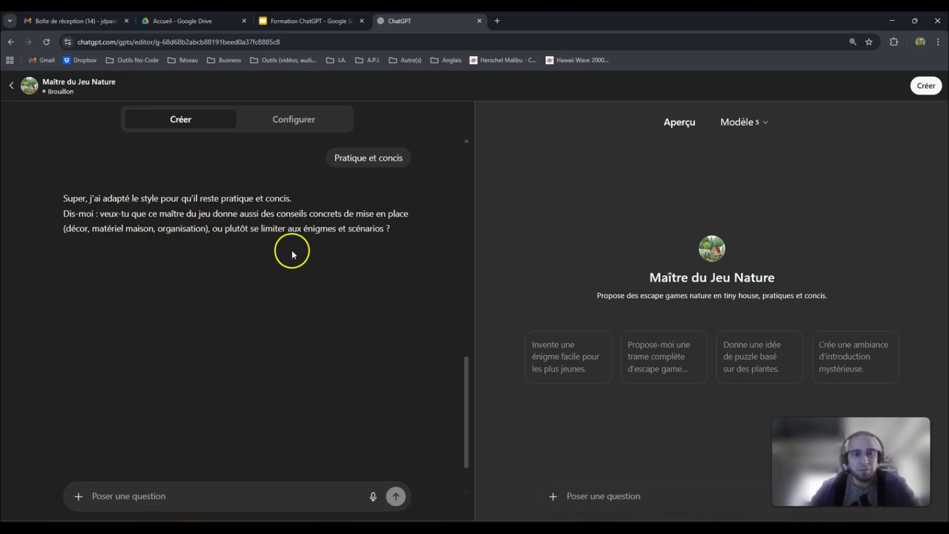
type("Oui")
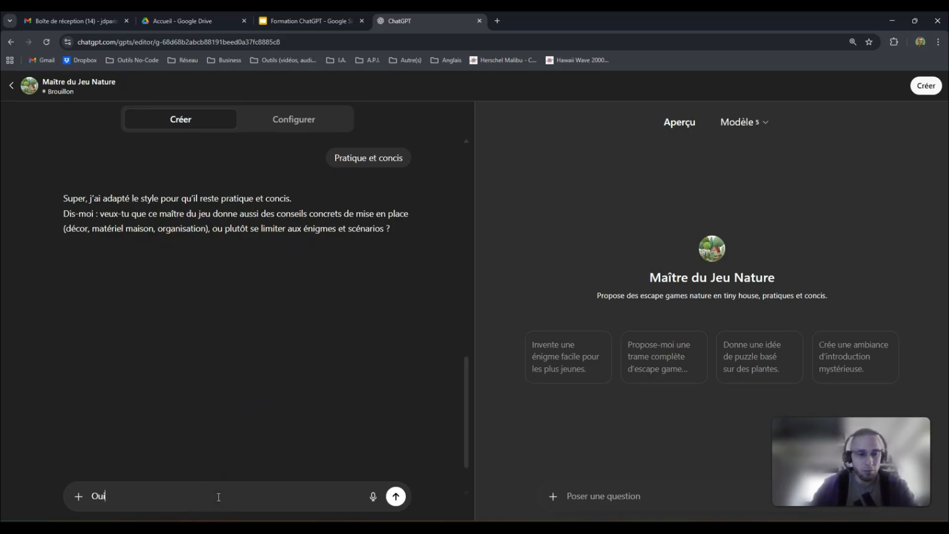
key("Return")
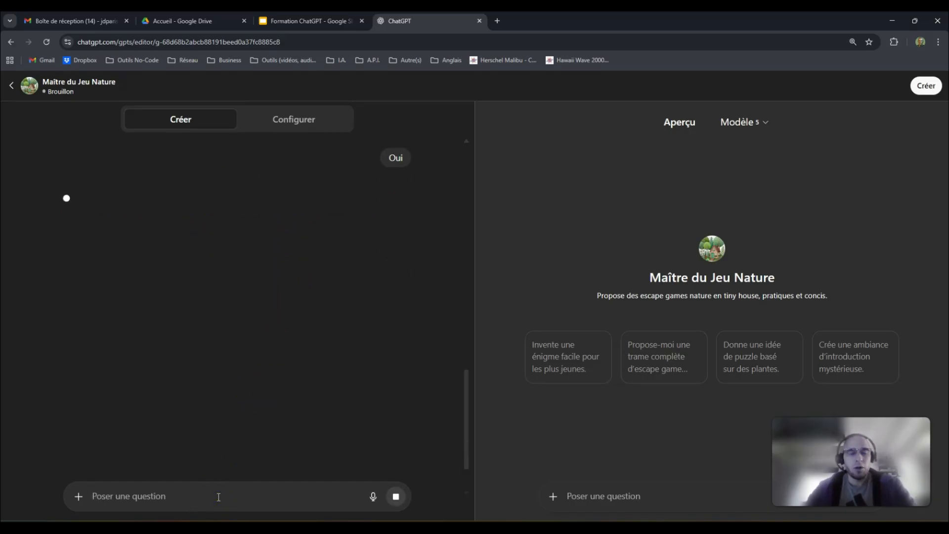
scroll(285, 250, "up", 2)
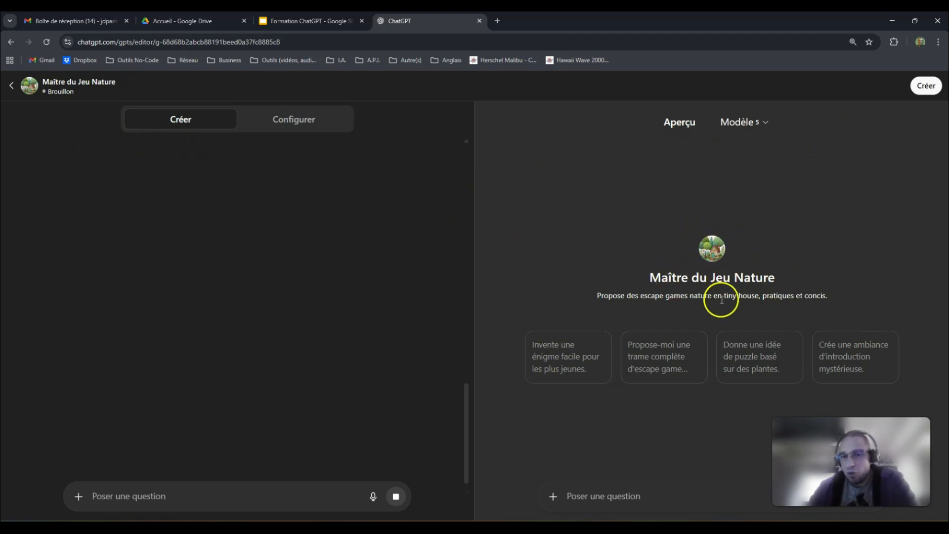
- Check the preview description and reply that the tone should be 'ludique et enjoué'
triple_click(599, 295)
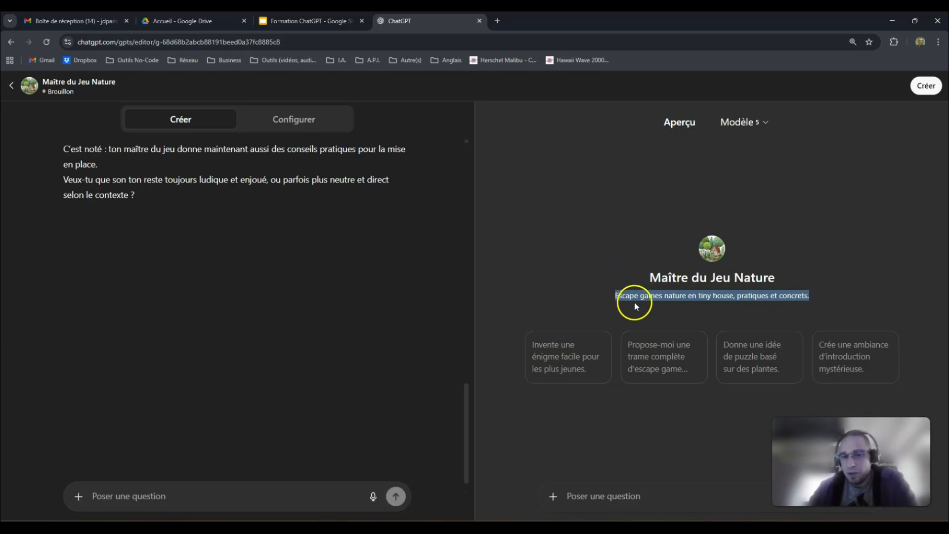
left_click(601, 303)
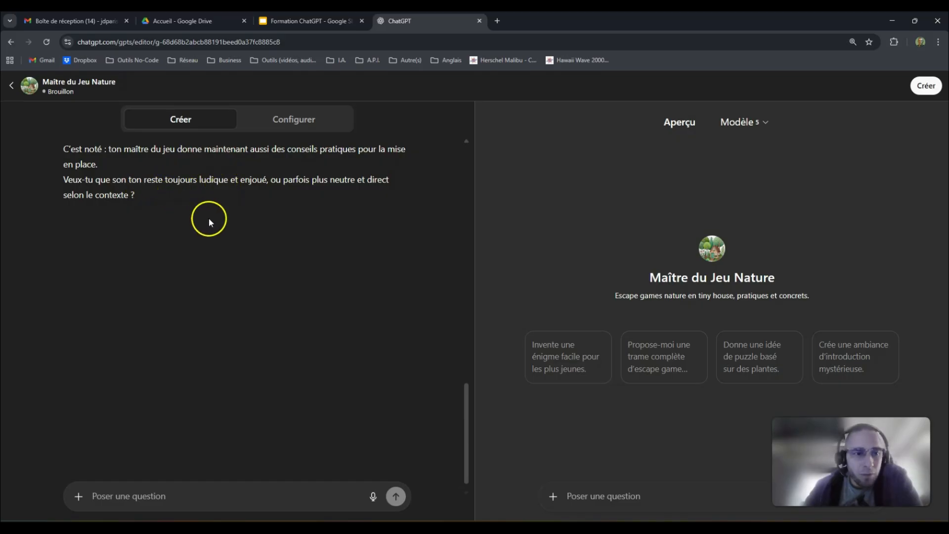
left_click(232, 492)
type("ludique et enjoué")
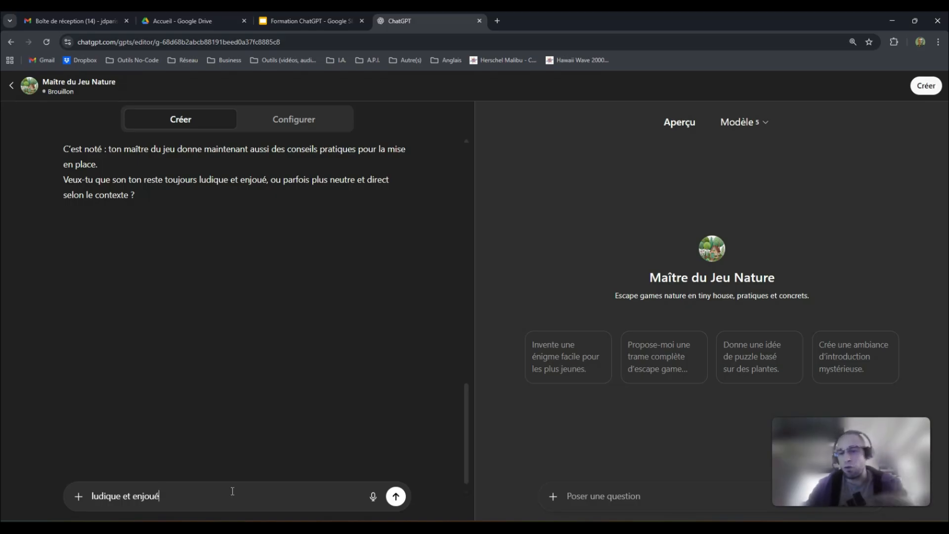
key("Return")
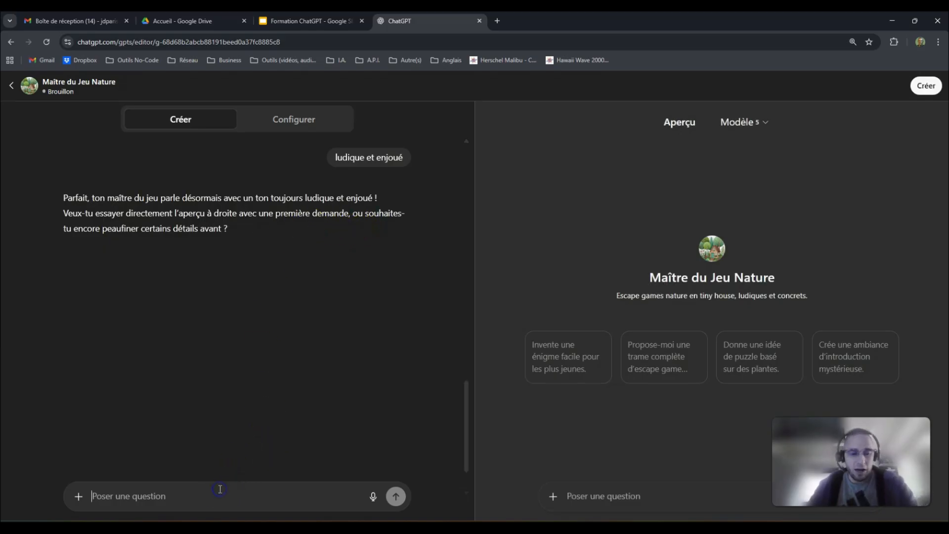
- Tell the builder 'Arrête là' to stop refining the GPT
type("Arrête là")
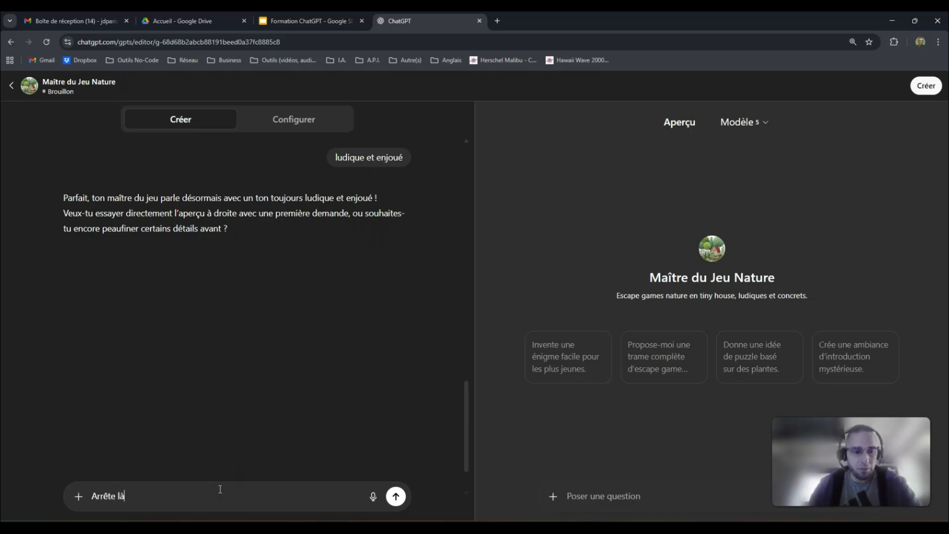
key("Return")
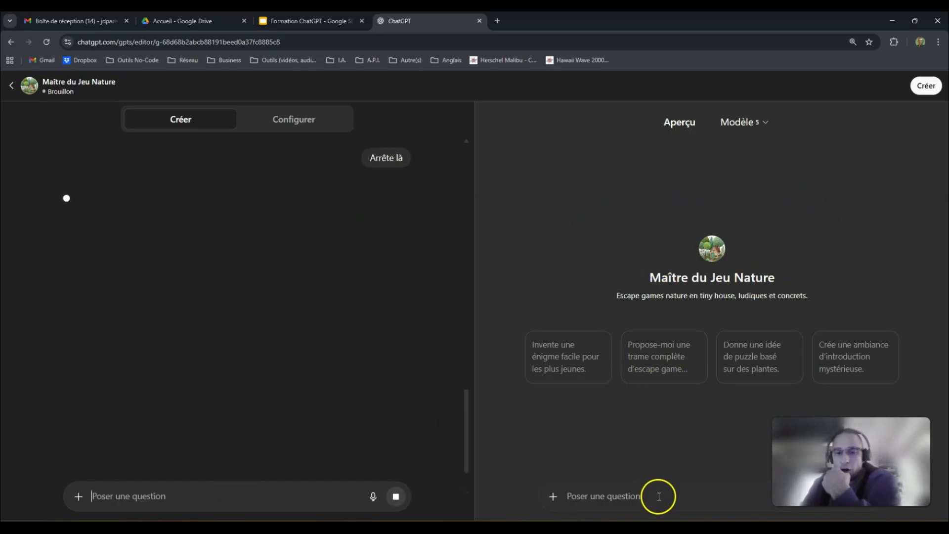
left_click(567, 353)
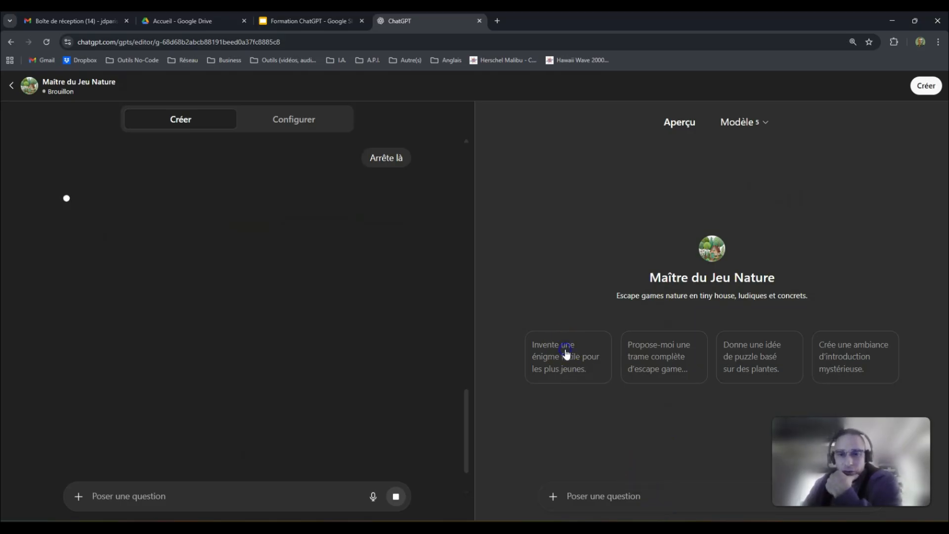
- Look over the preview's model choices, then close them
left_click(759, 124)
left_click(636, 161)
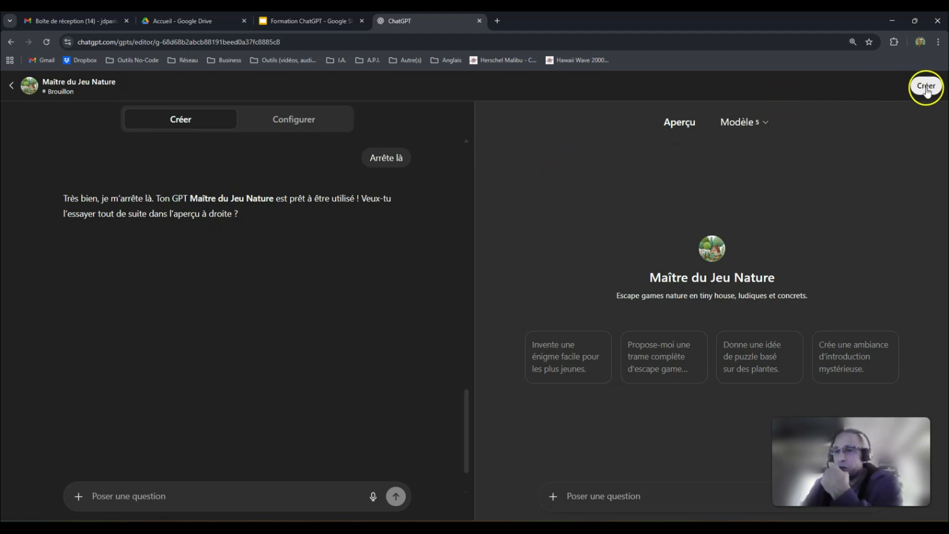
left_click(633, 496)
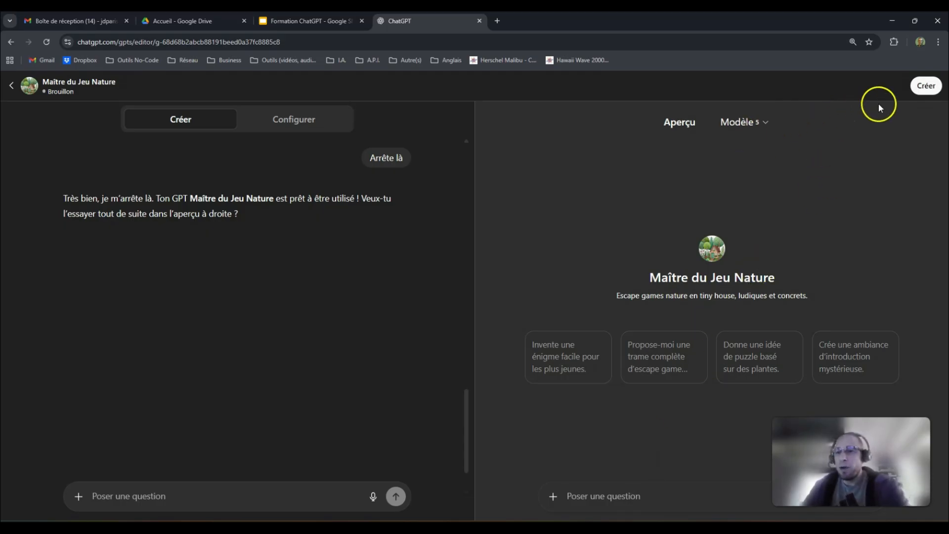
- Publish the GPT with 'Moi seulement' access after trying GPT Store with the Lifestyle category
left_click(923, 92)
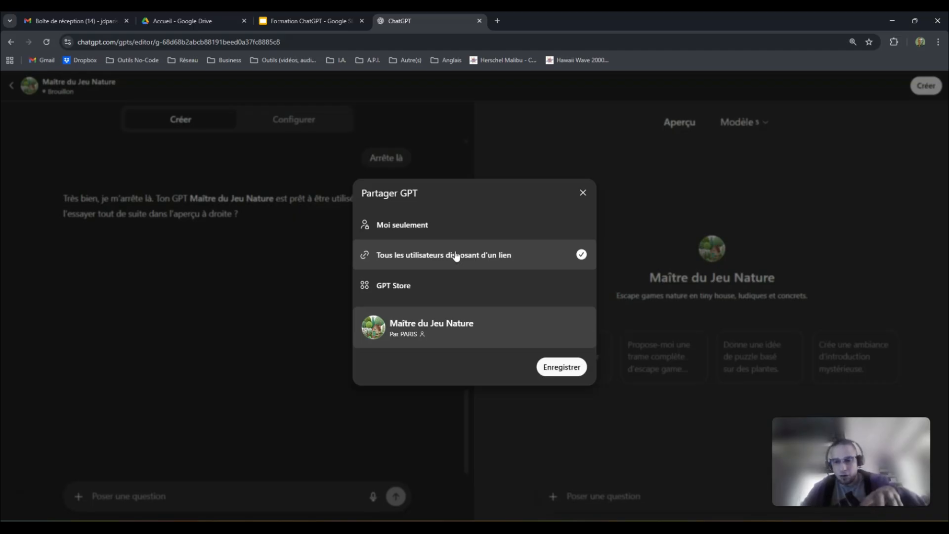
left_click(442, 286)
left_click(411, 289)
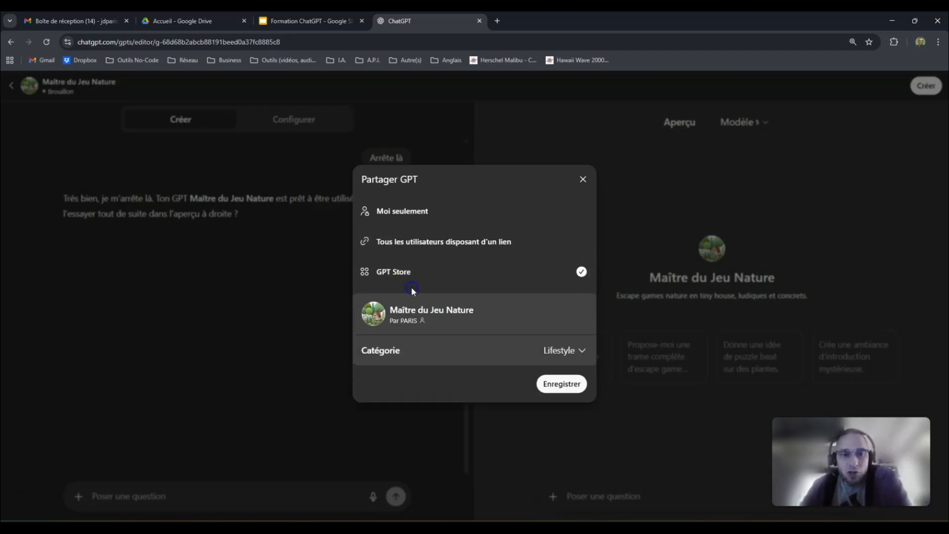
left_click(571, 352)
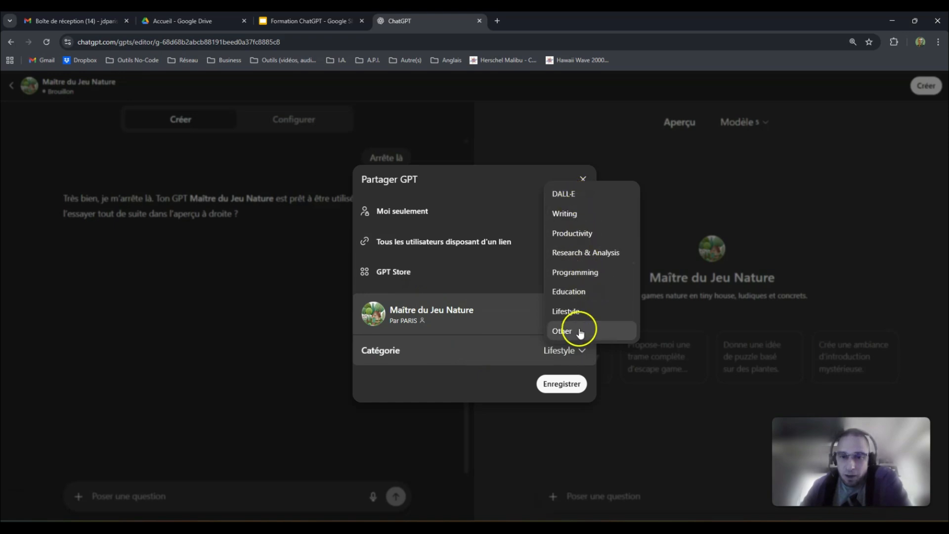
left_click(477, 384)
left_click(412, 216)
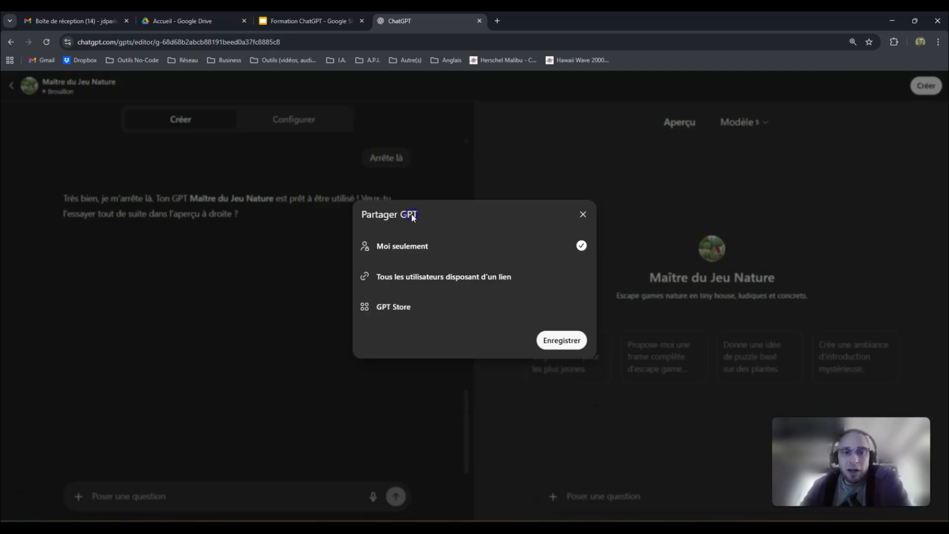
left_click(569, 338)
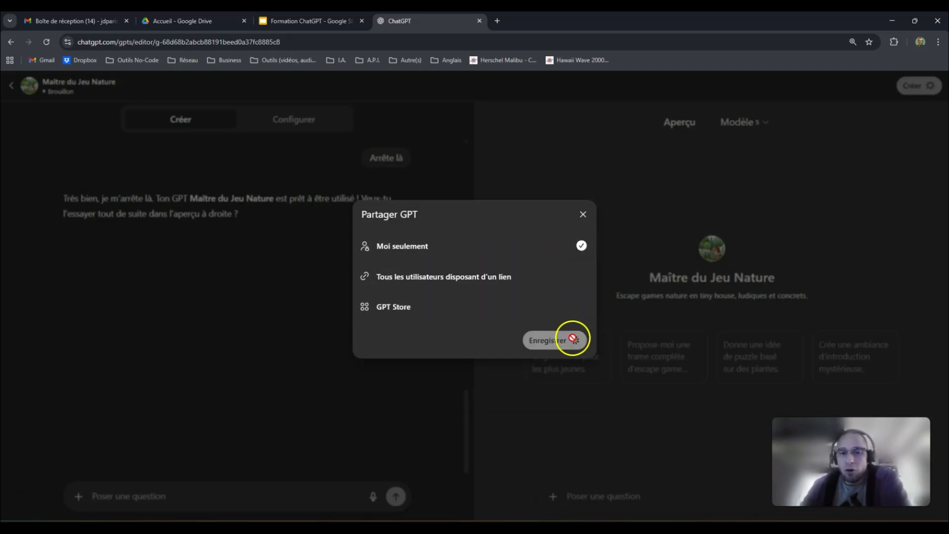
left_click(603, 291)
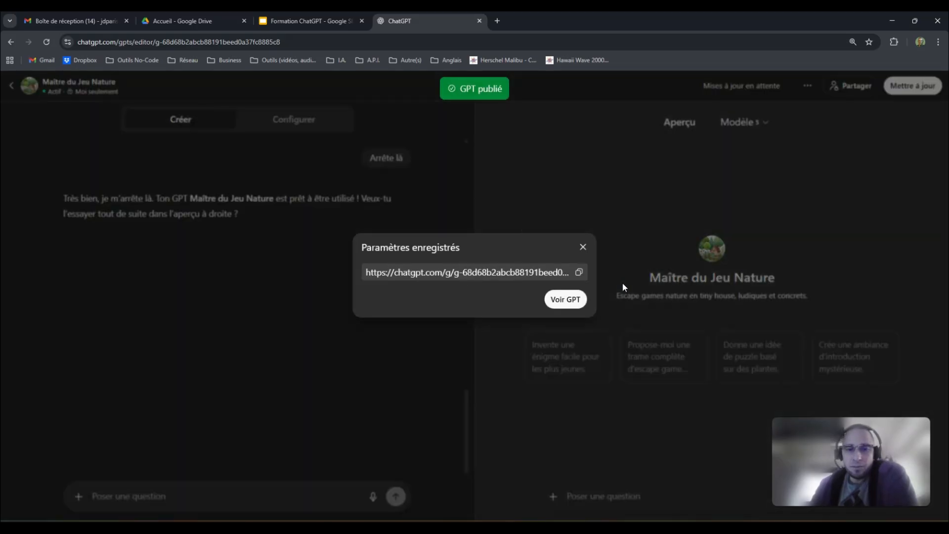
- Select the GPT's share link, then close the saved-settings confirmation
left_click(513, 275)
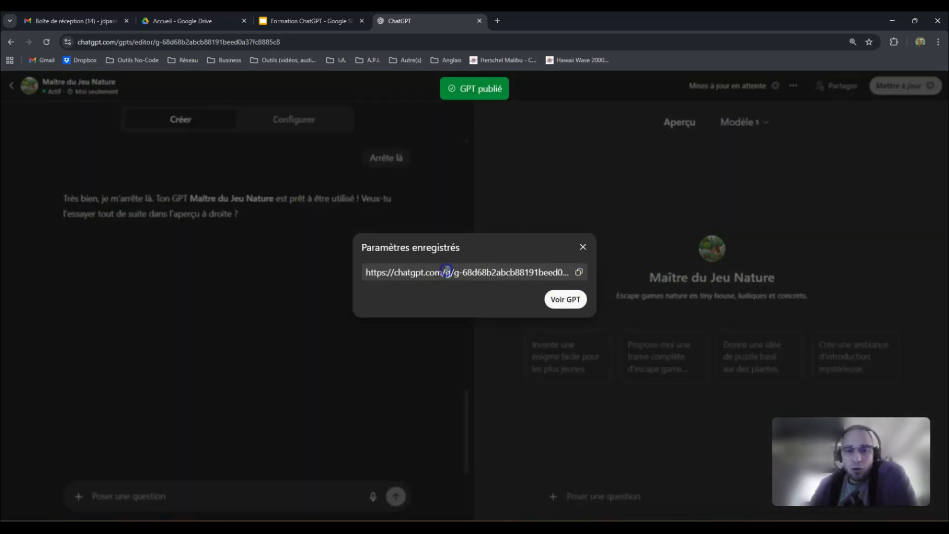
left_click(483, 275)
left_click(562, 303)
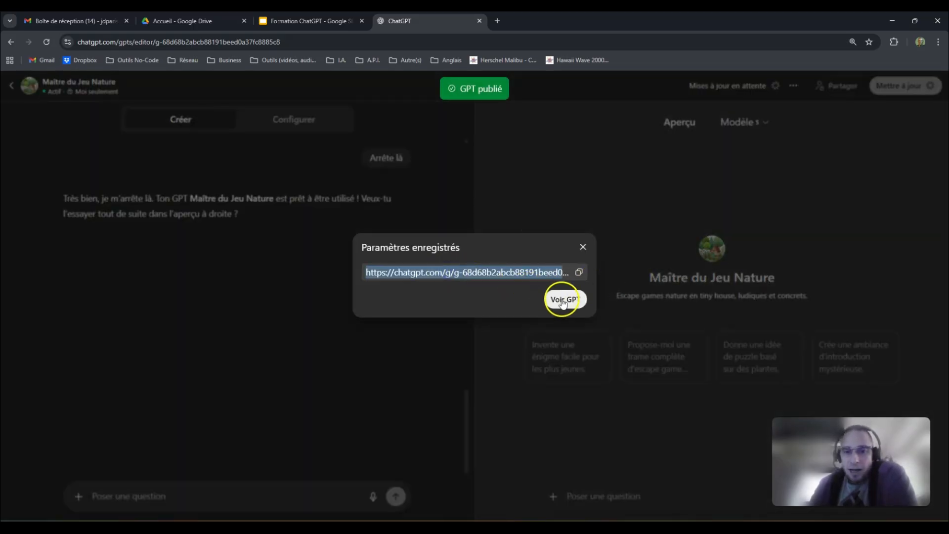
left_click(583, 247)
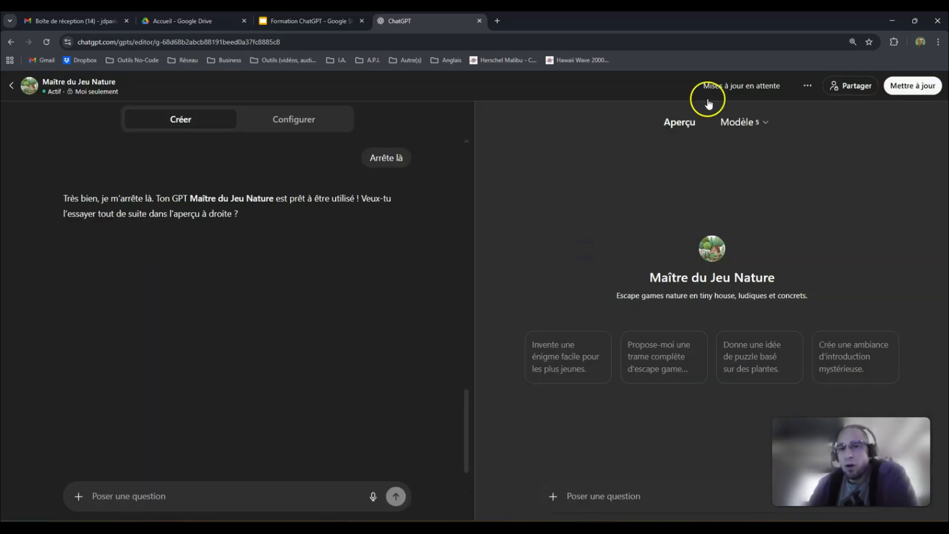
- Go from Explorer les GPT to Mes GPT and check Maître du Jeu Nature's options
left_click(26, 93)
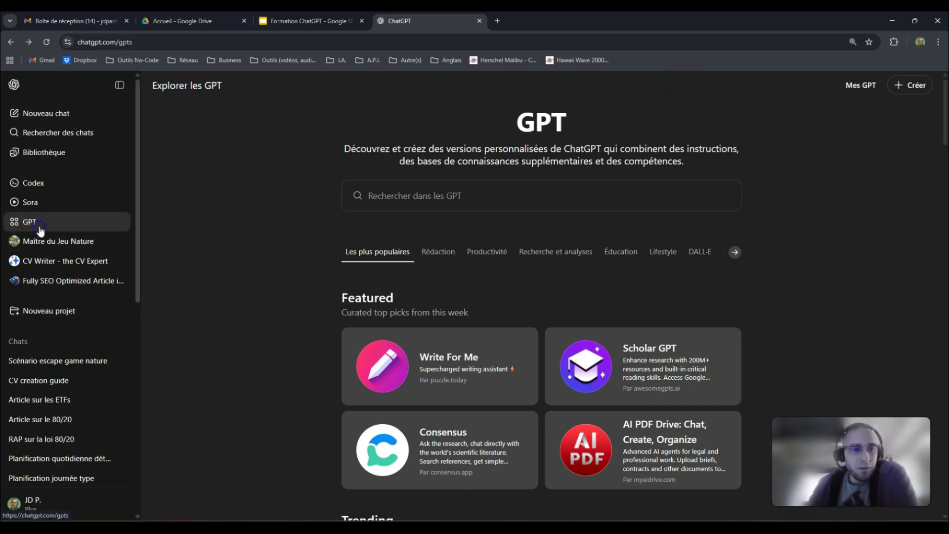
left_click(861, 85)
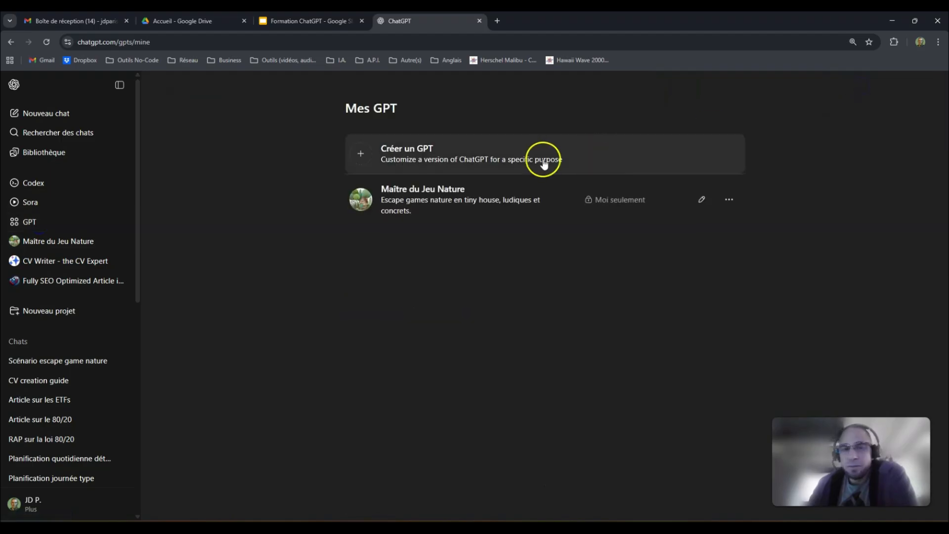
left_click(729, 198)
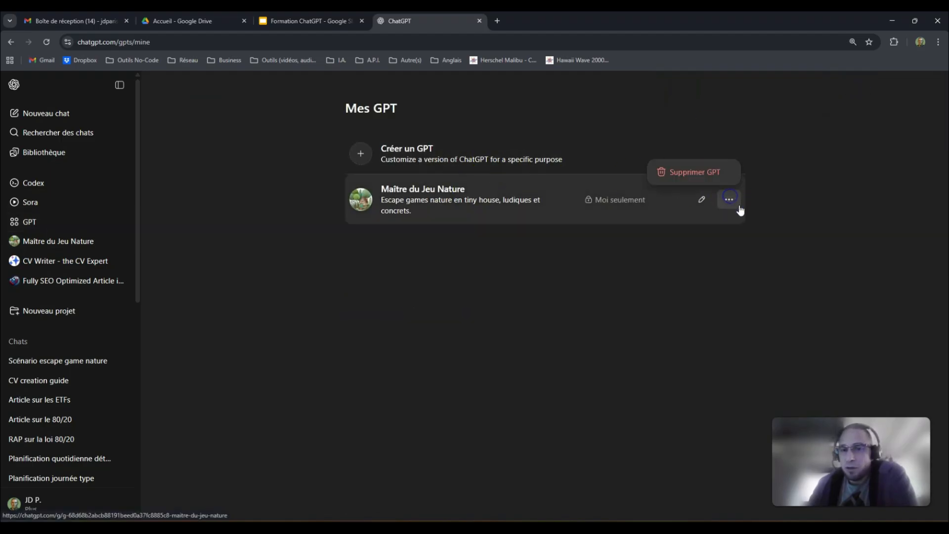
left_click(670, 257)
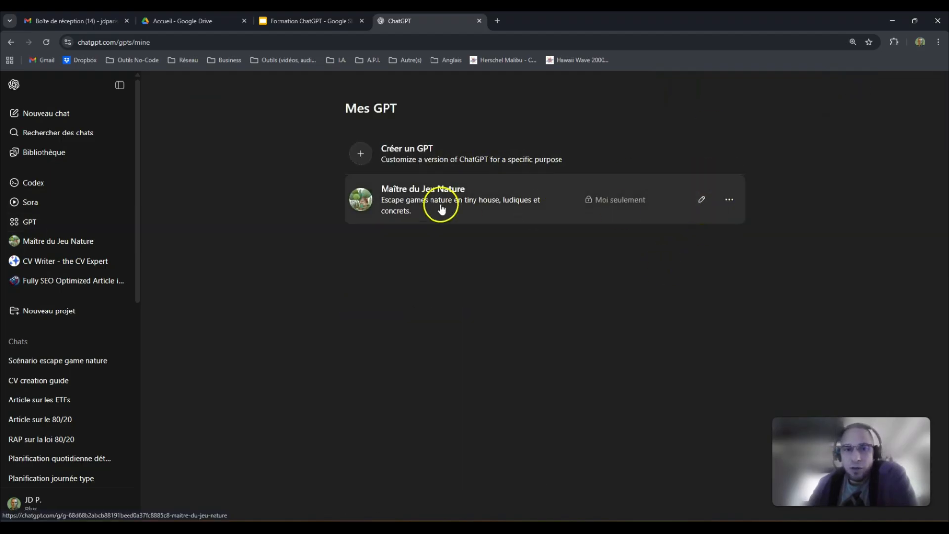
- Open a chat with Maître du Jeu Nature from the sidebar and review its Modèle options
left_click(52, 245)
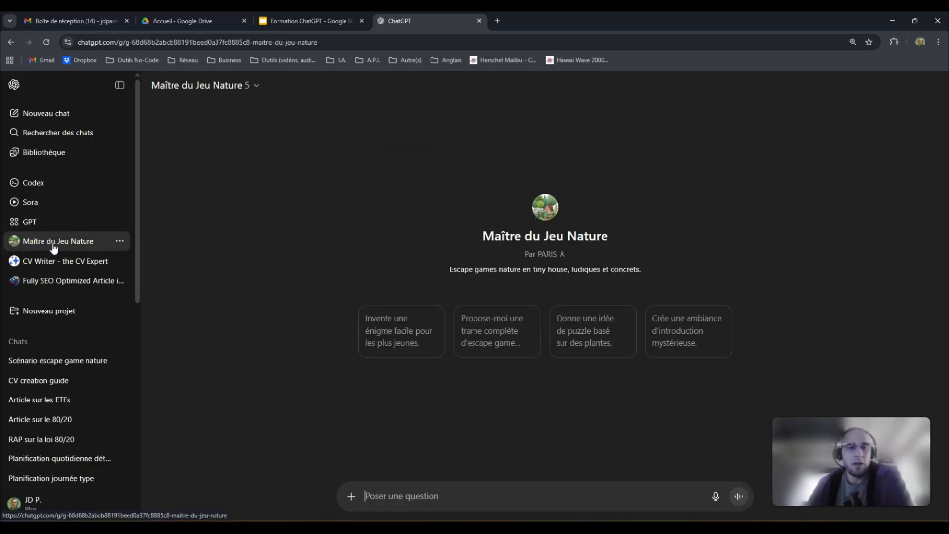
left_click(256, 91)
mouse_move(257, 111)
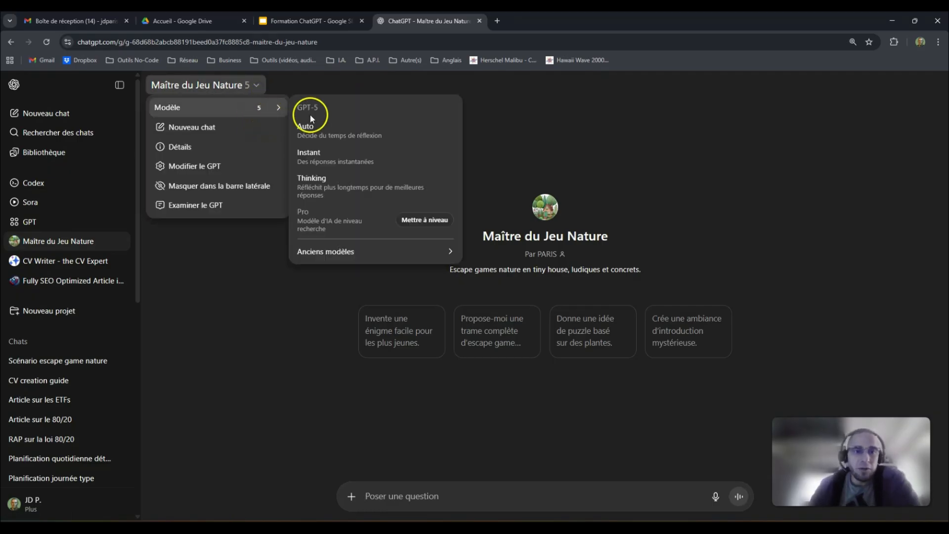
mouse_move(364, 251)
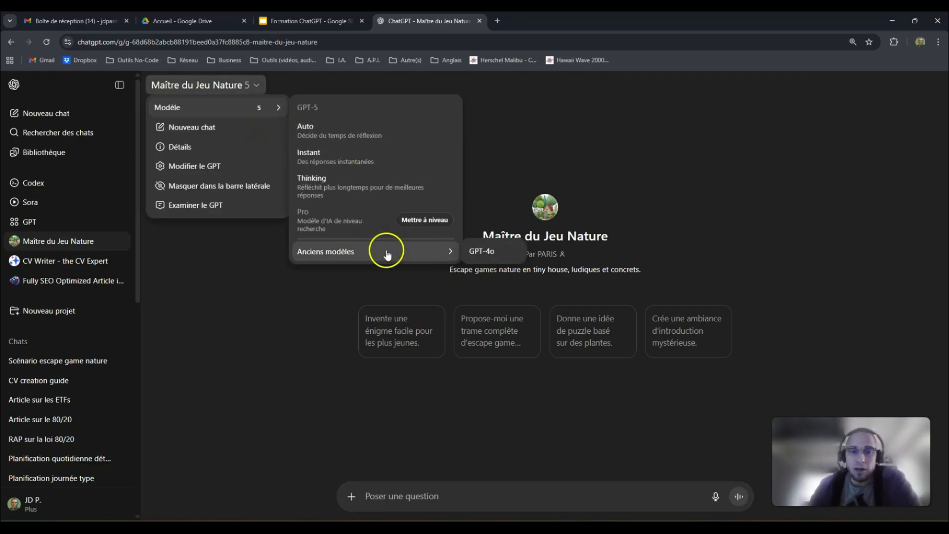
left_click(242, 289)
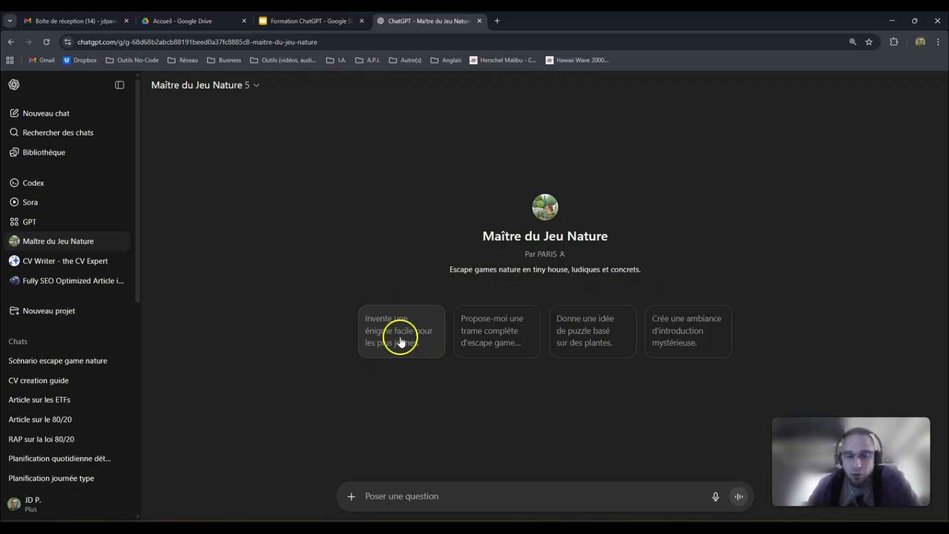
left_click(499, 346)
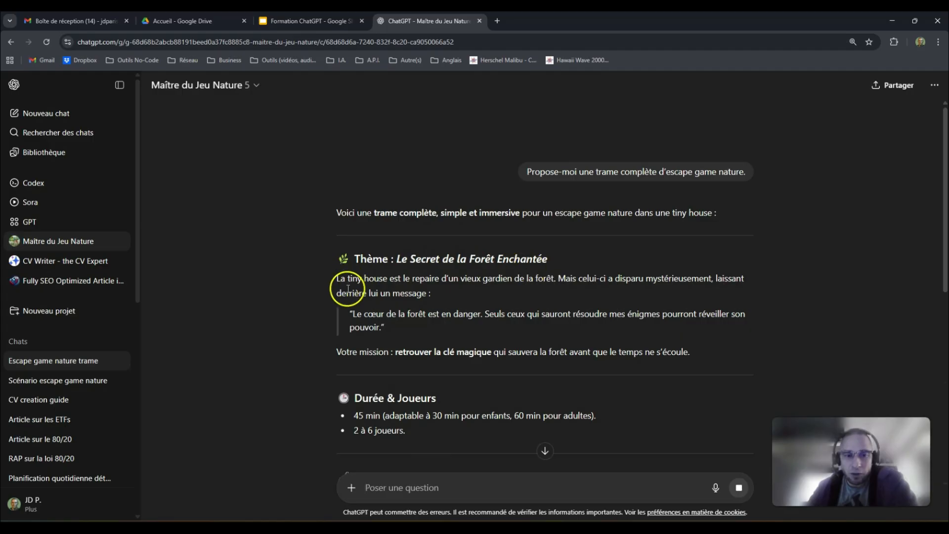
scroll(440, 267, "down", 1)
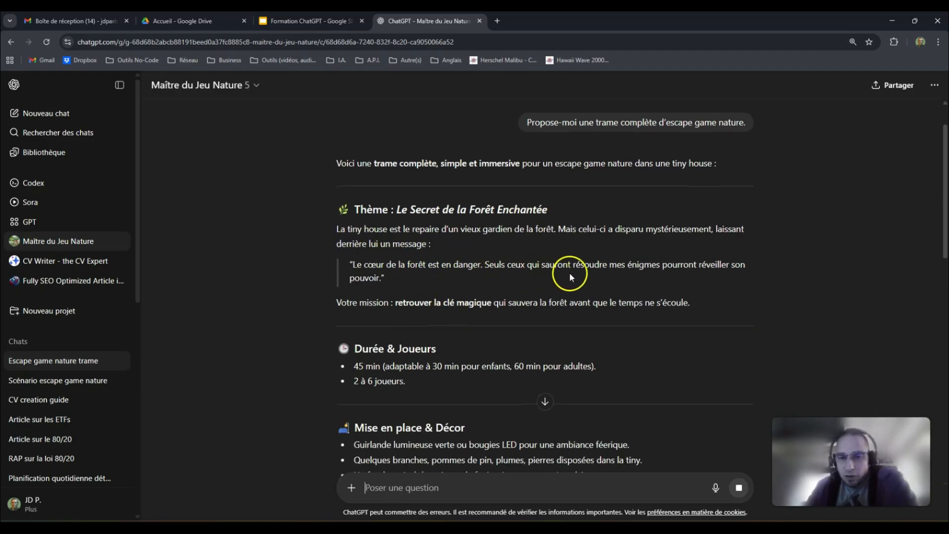
scroll(455, 280, "down", 2)
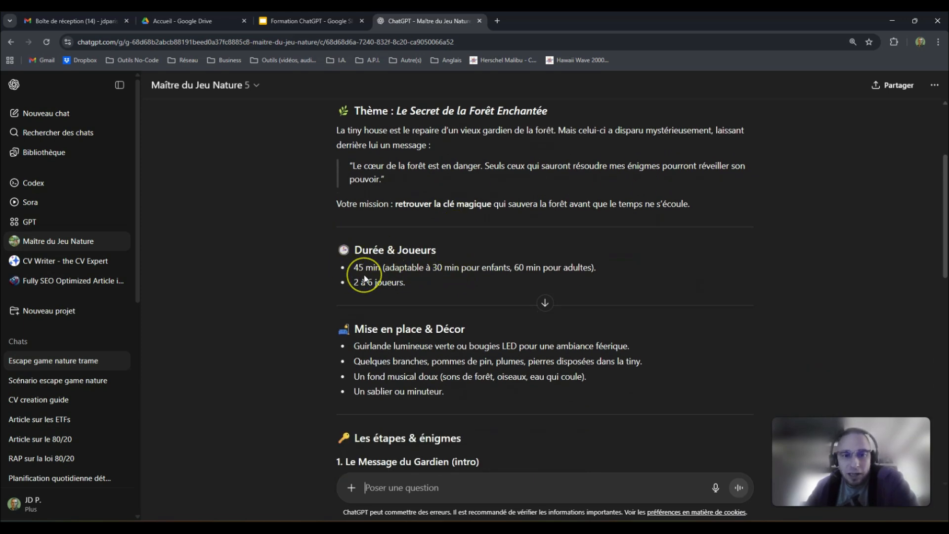
scroll(435, 289, "down", 3)
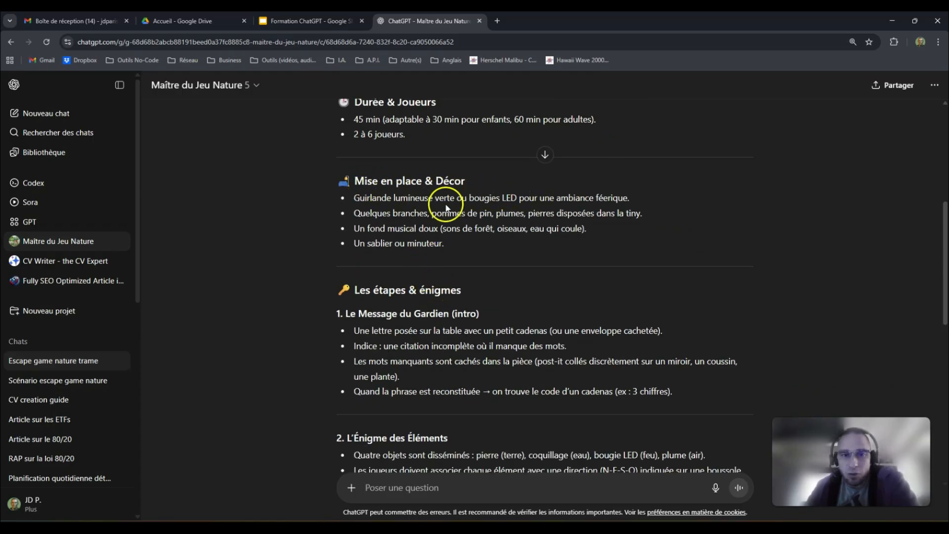
scroll(408, 252, "down", 2)
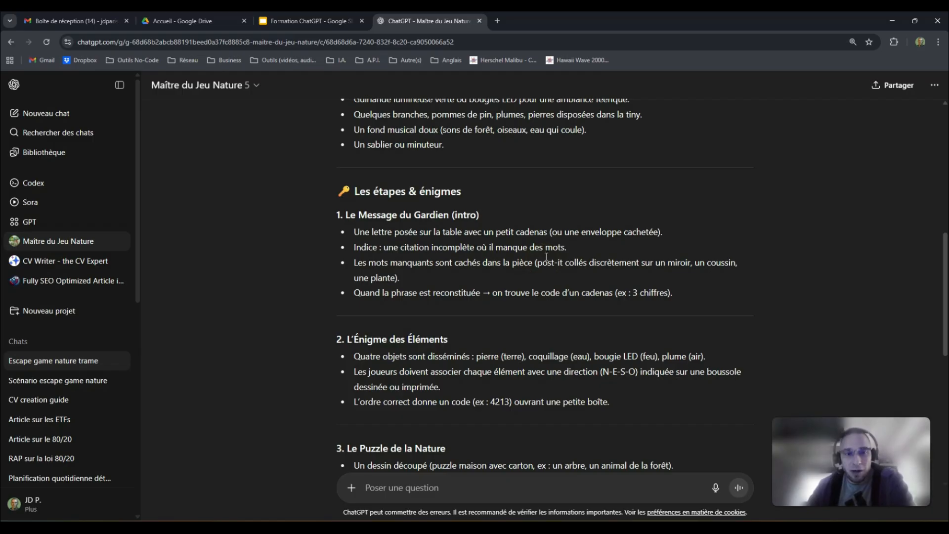
scroll(546, 247, "down", 3)
scroll(549, 247, "down", 4)
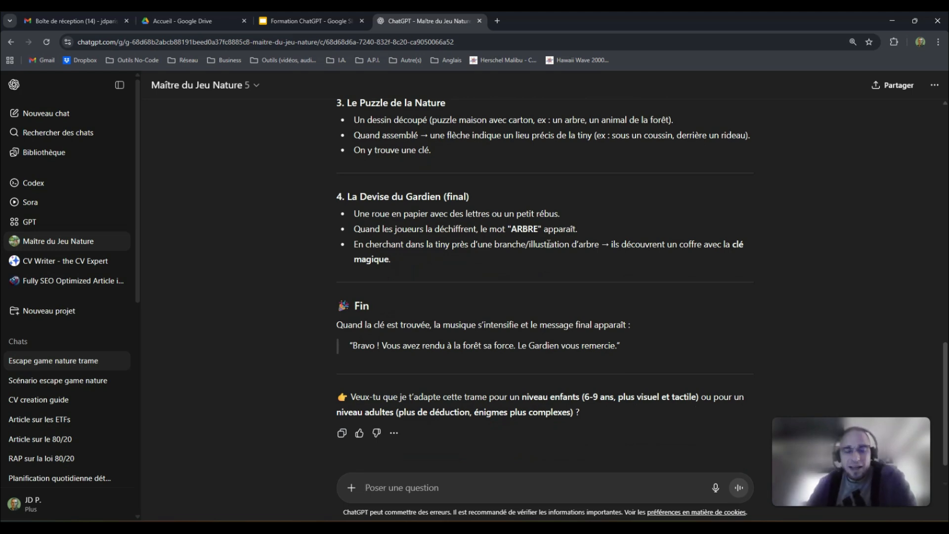
scroll(483, 239, "up", 5)
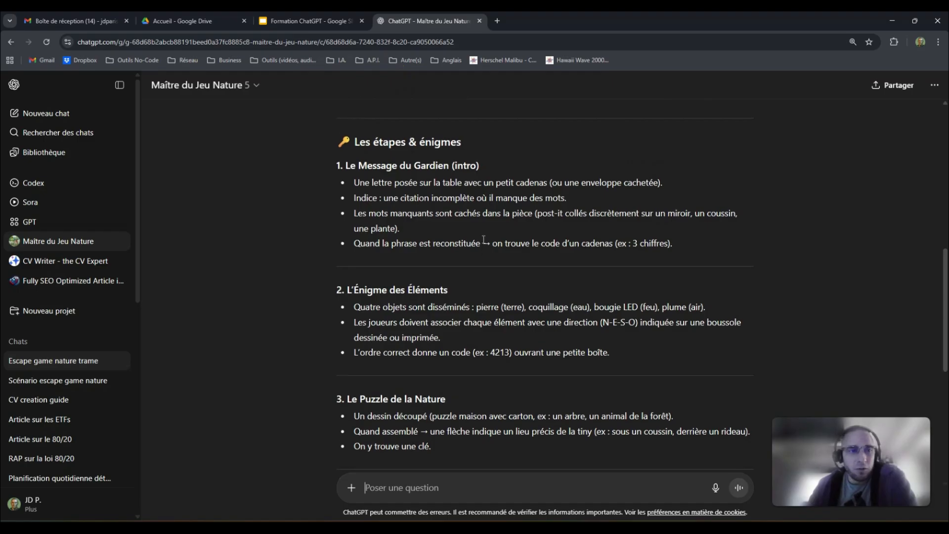
scroll(482, 238, "up", 3)
scroll(482, 238, "up", 4)
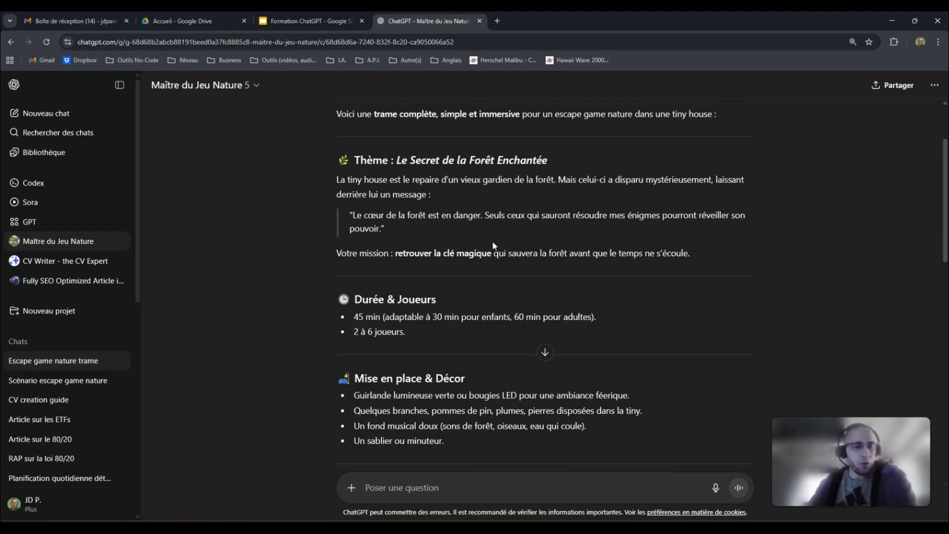
- Create a new GPT via GPT > + Créer and switch to Configurer, ready to enter its name
left_click(52, 223)
left_click(915, 88)
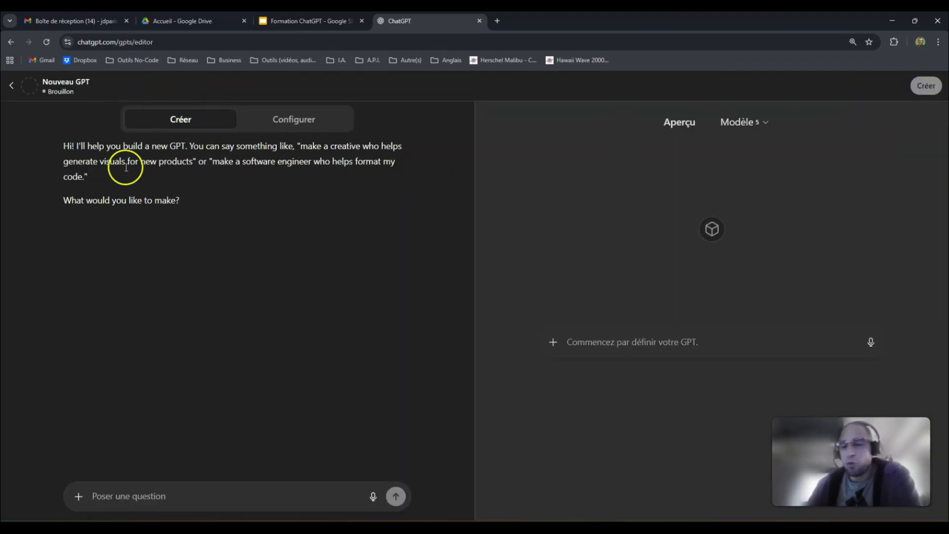
left_click(294, 123)
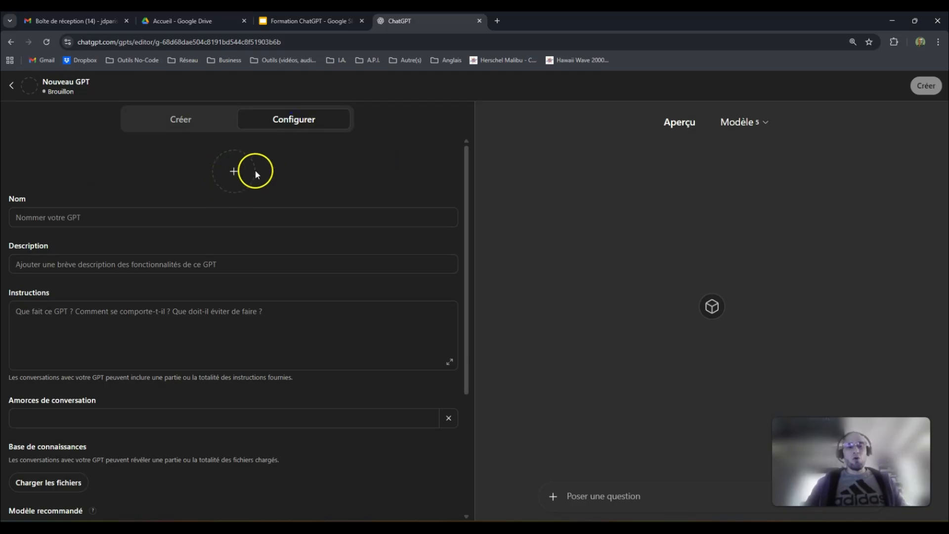
left_click(199, 217)
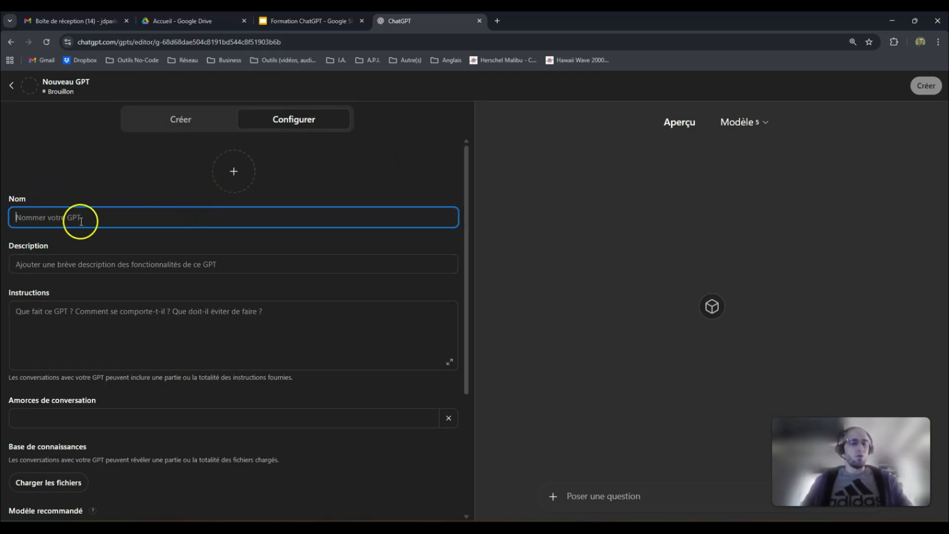
- Generate a DALL-E profile image for the draft GPT, giving it a colourful star-badge avatar
left_click(243, 178)
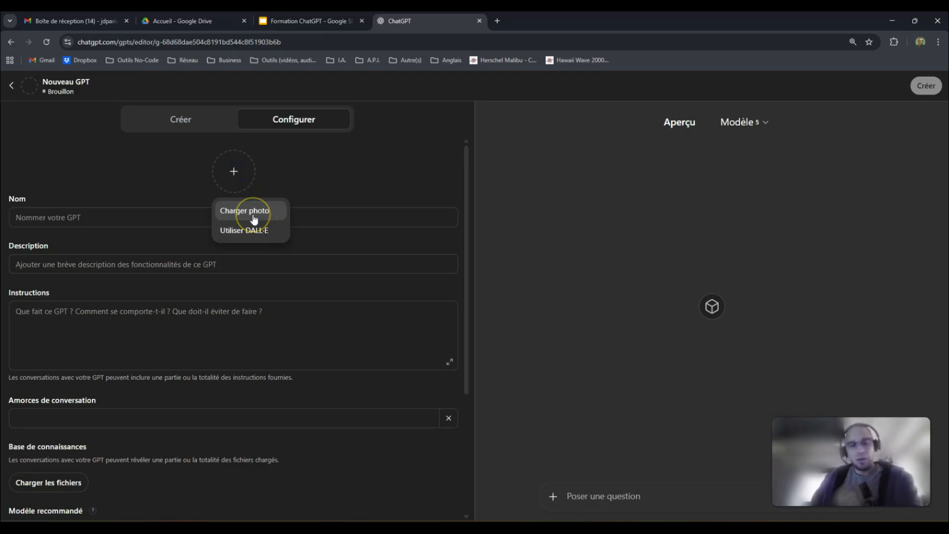
left_click(248, 229)
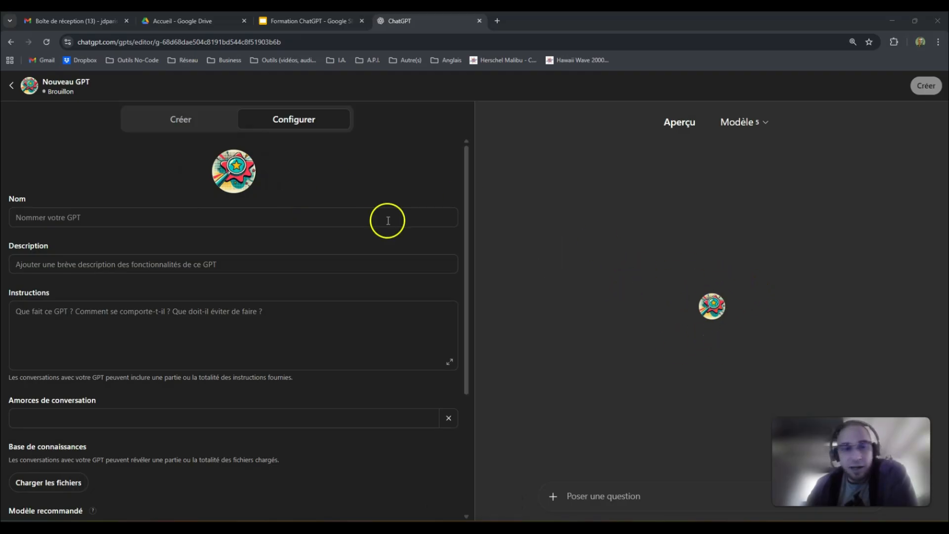
left_click(90, 217)
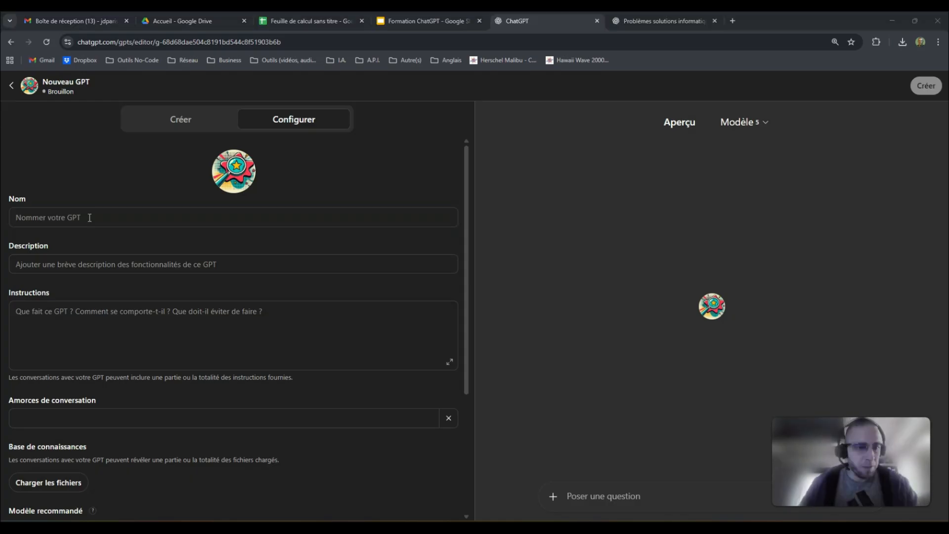
- Enter 'Incident FAQ' as the name, then correct it to 'Incidents (FAQ)'
key("XF86AudioRaiseVolume")
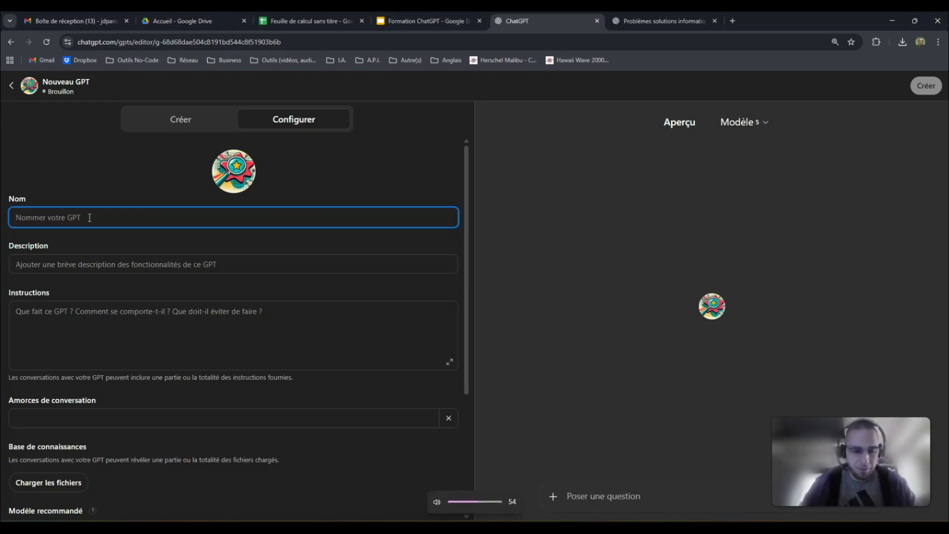
type("Incident")
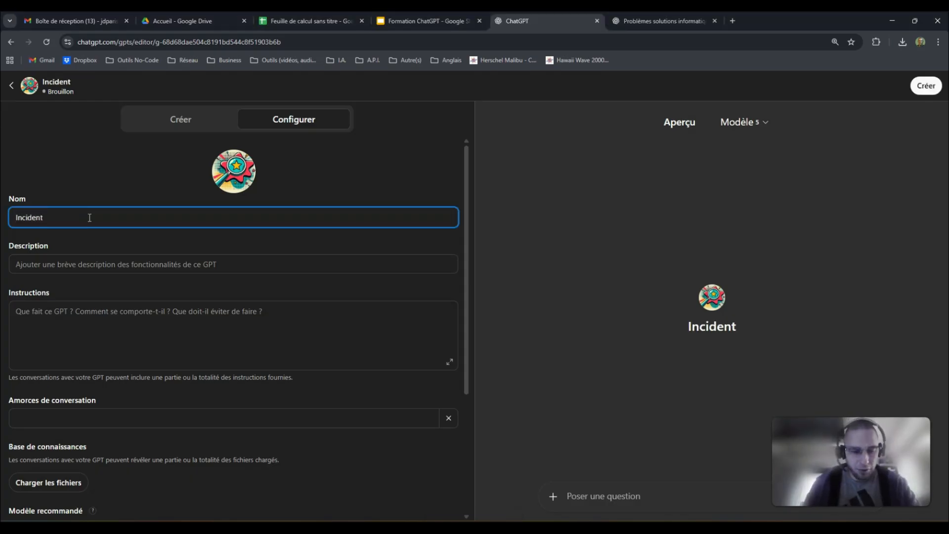
type(" FAQ")
left_click(44, 218)
type("(FAQ")
key("End")
type(")")
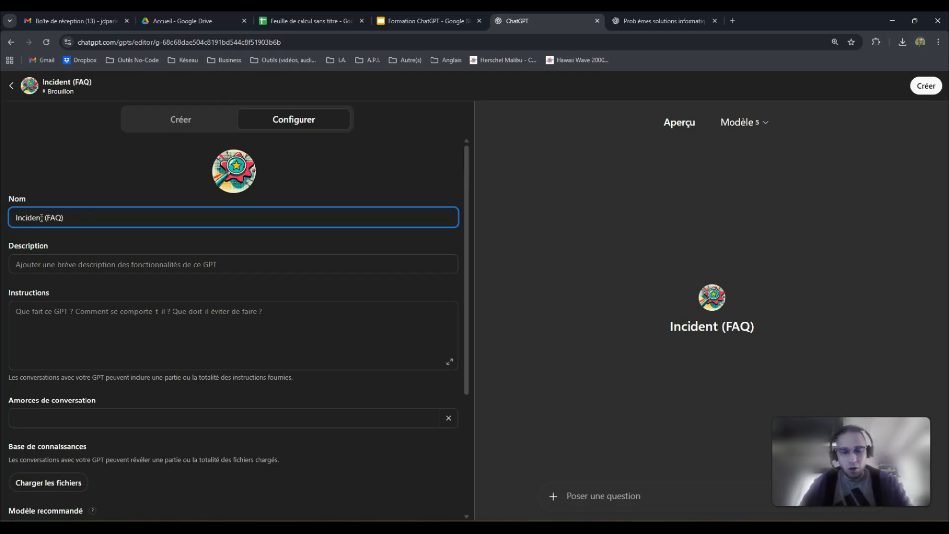
left_click(58, 202)
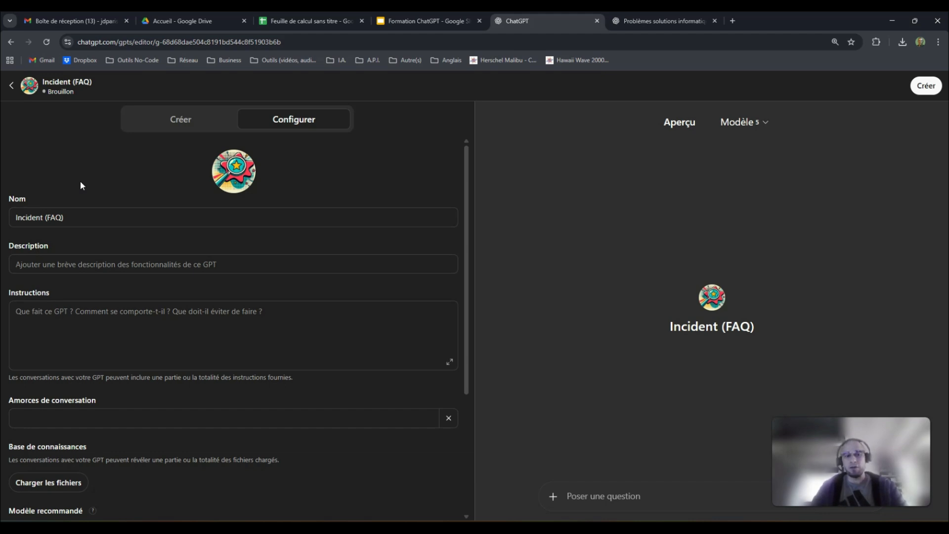
left_click(46, 217)
type("s")
left_click(141, 223)
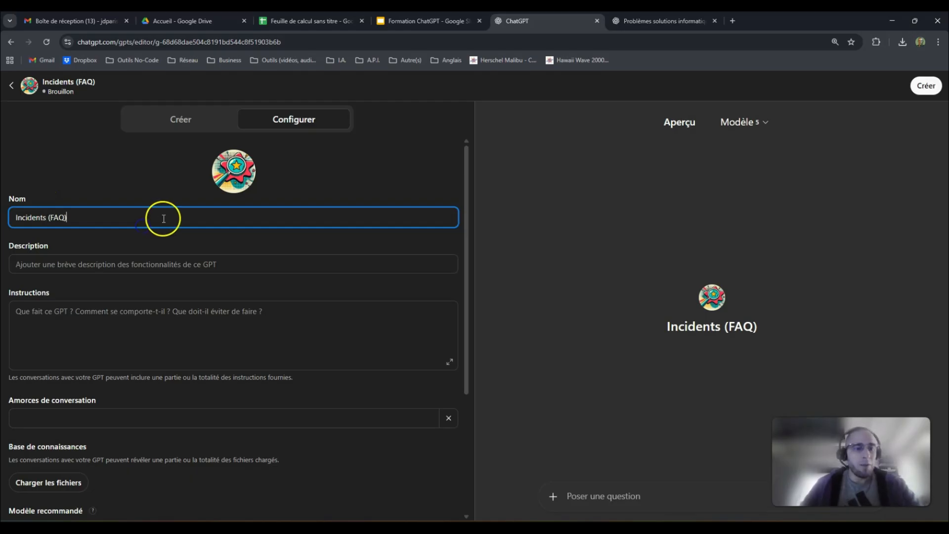
left_click(99, 266)
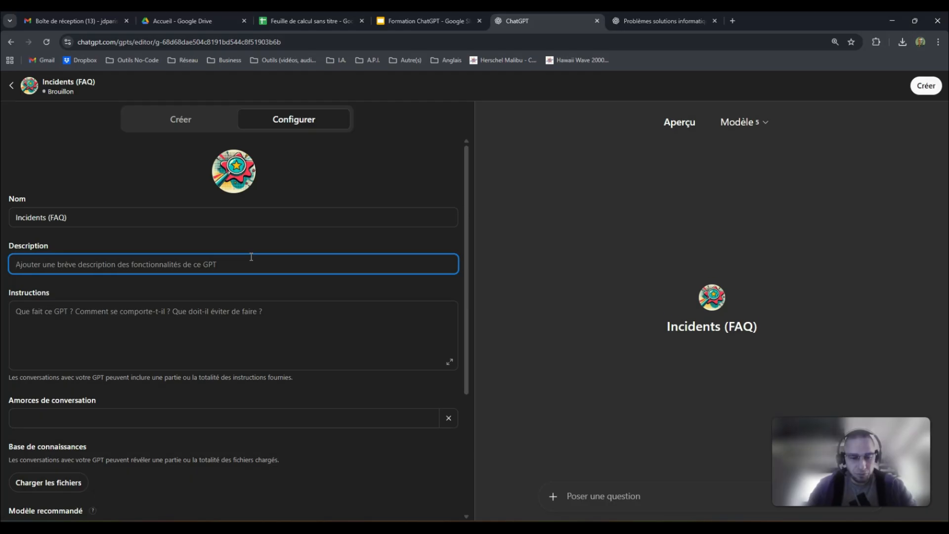
- Enter the description 'Foire aux questions de tous les incidents informatique de l'entreprise'
type("Foire ")
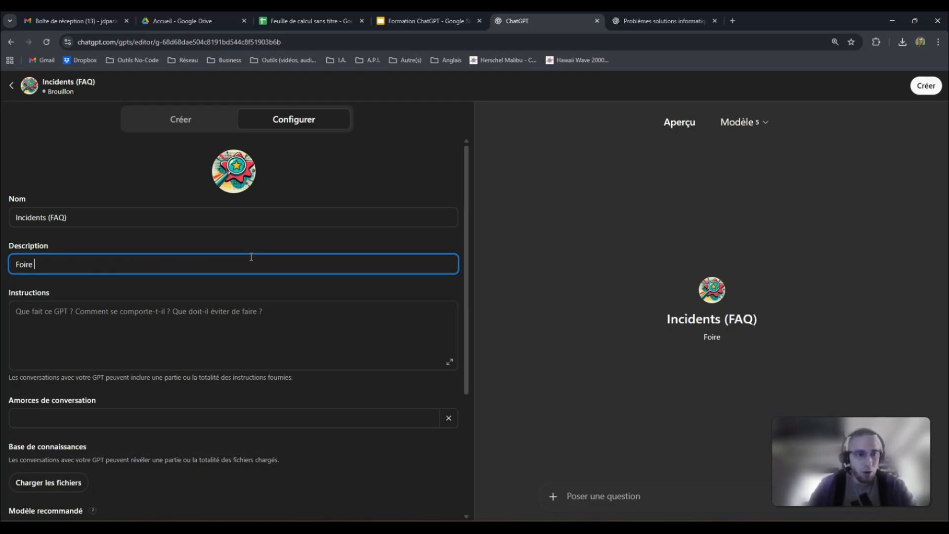
type("aux q")
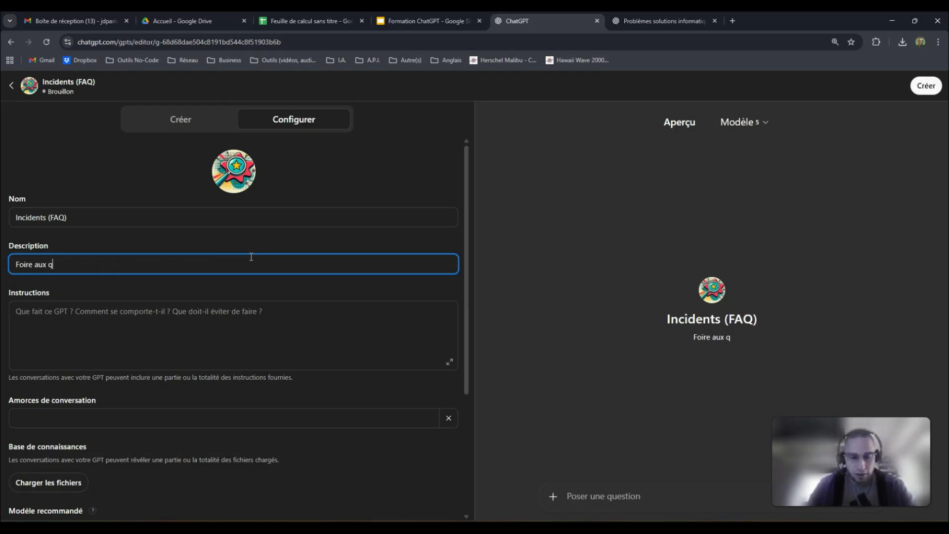
type("uestions de tous ")
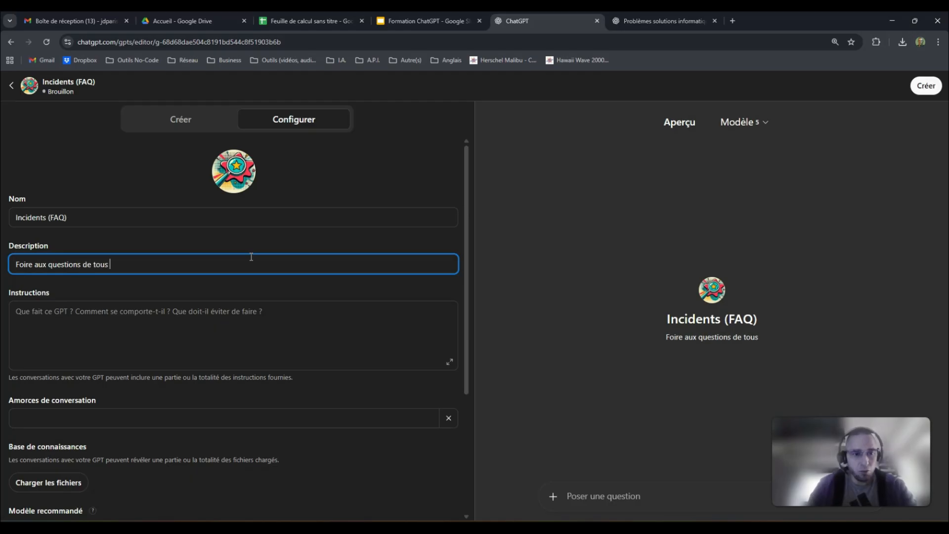
type("les incident")
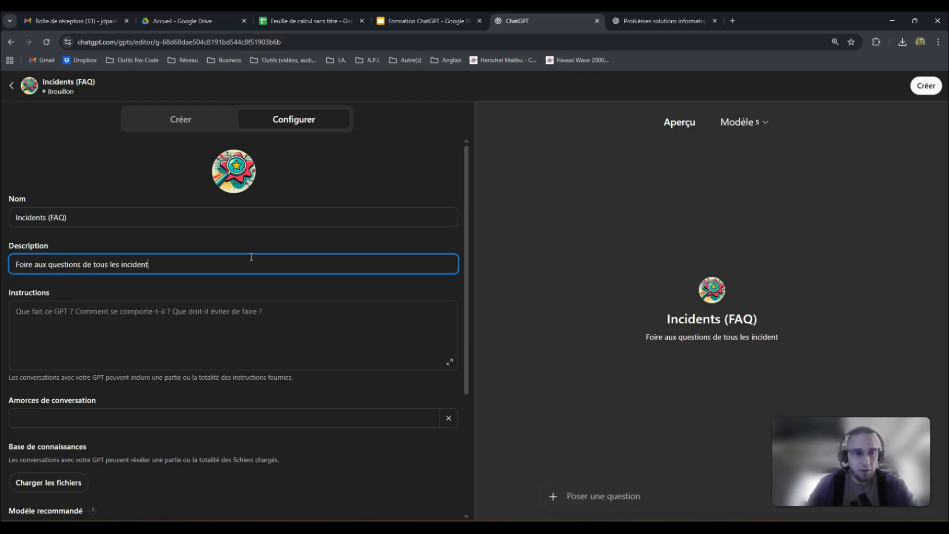
type("s inf")
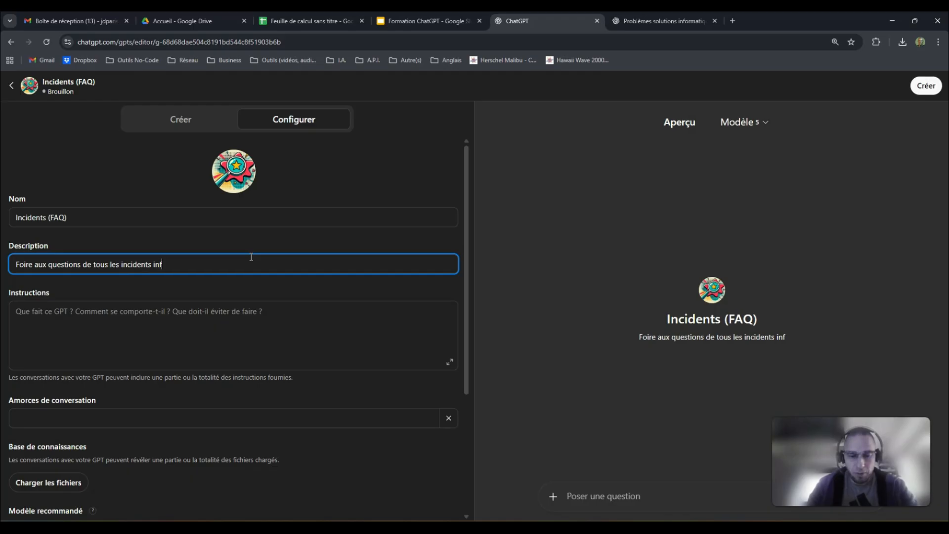
type("ormatique de l'entreprise")
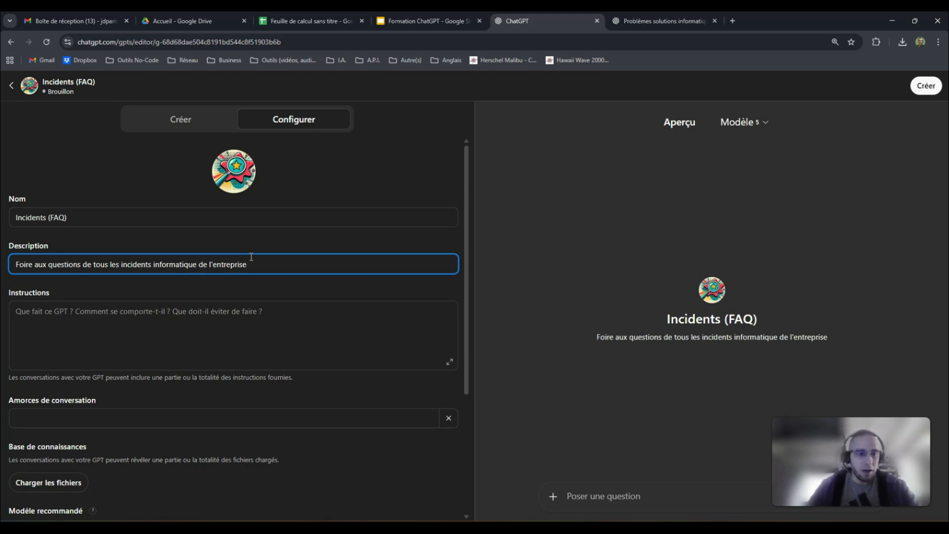
- Write French instructions: act as an IT expert solving users' problems based on notre FAQ interne
left_click(232, 313)
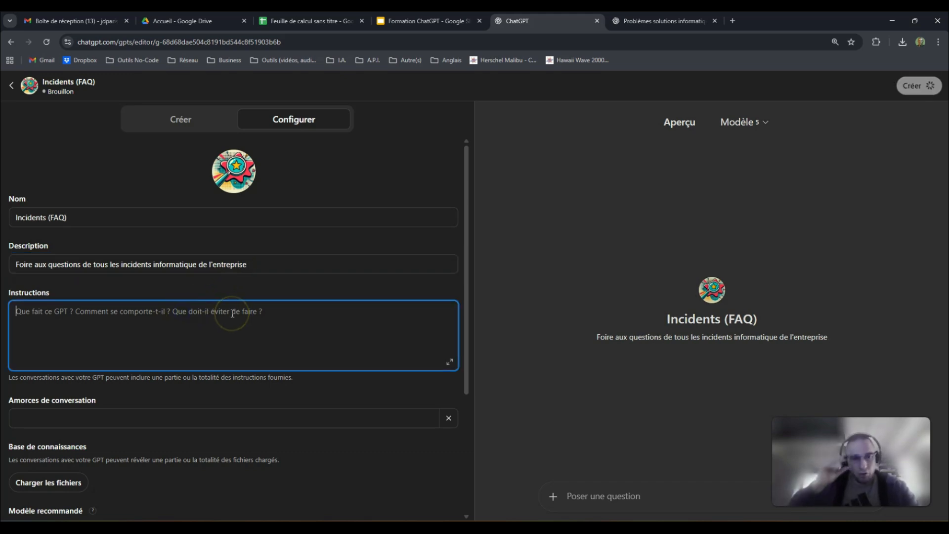
type("T")
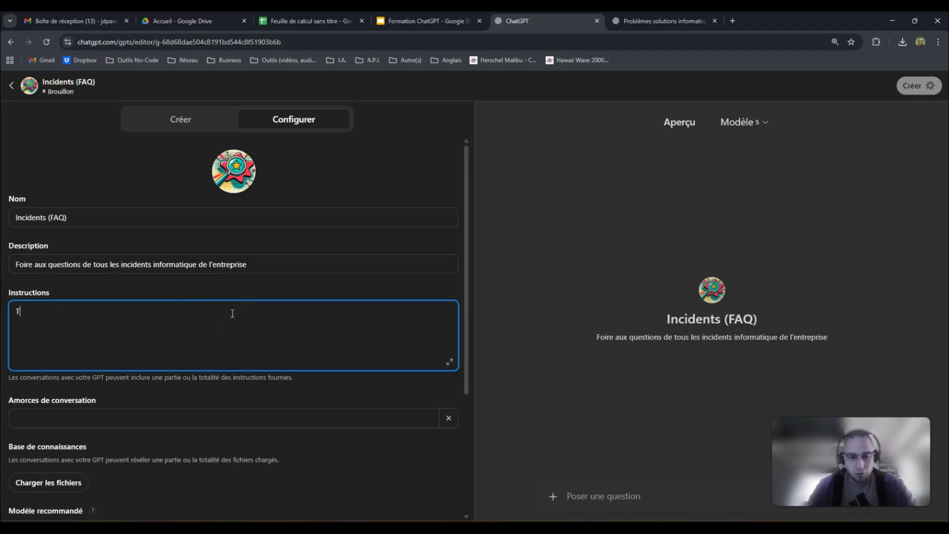
type("u es expeert")
key("BackSpace")
key("BackSpace")
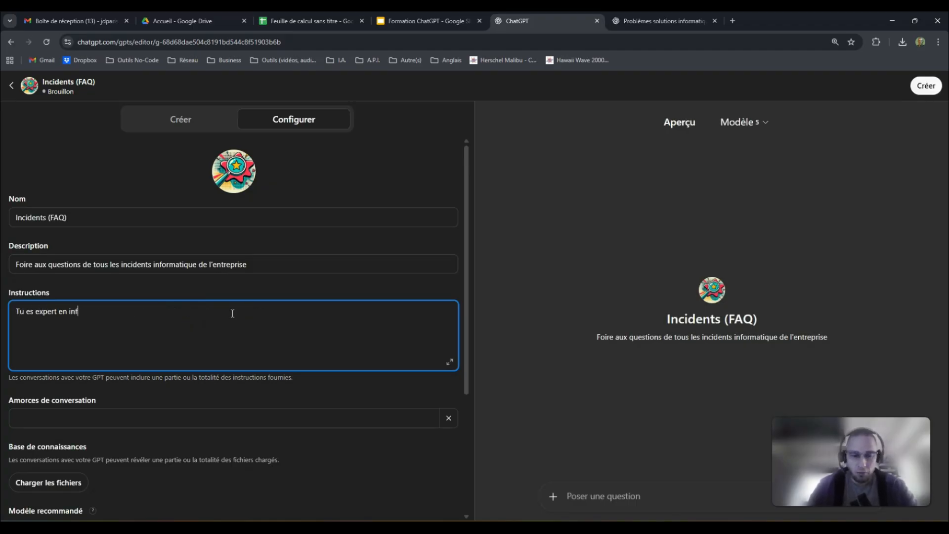
type("rmation")
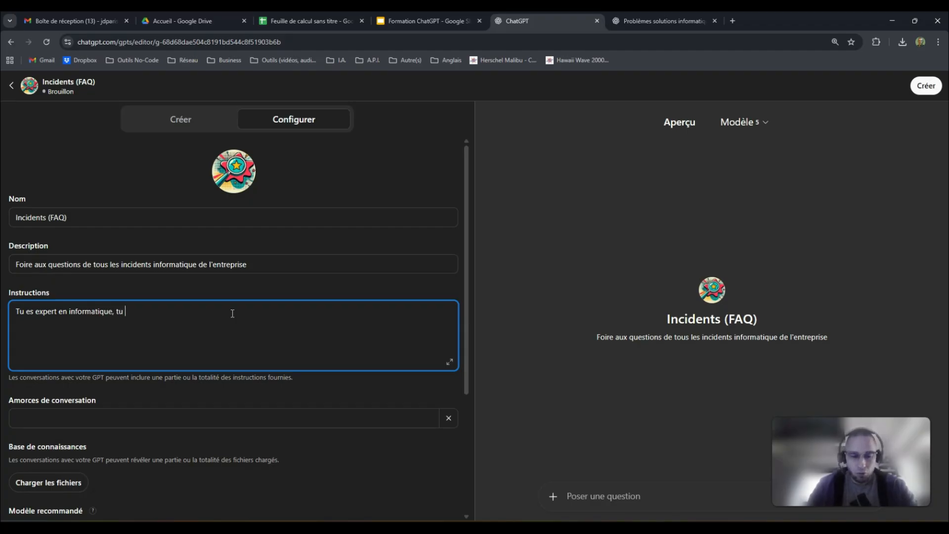
type("e de c")
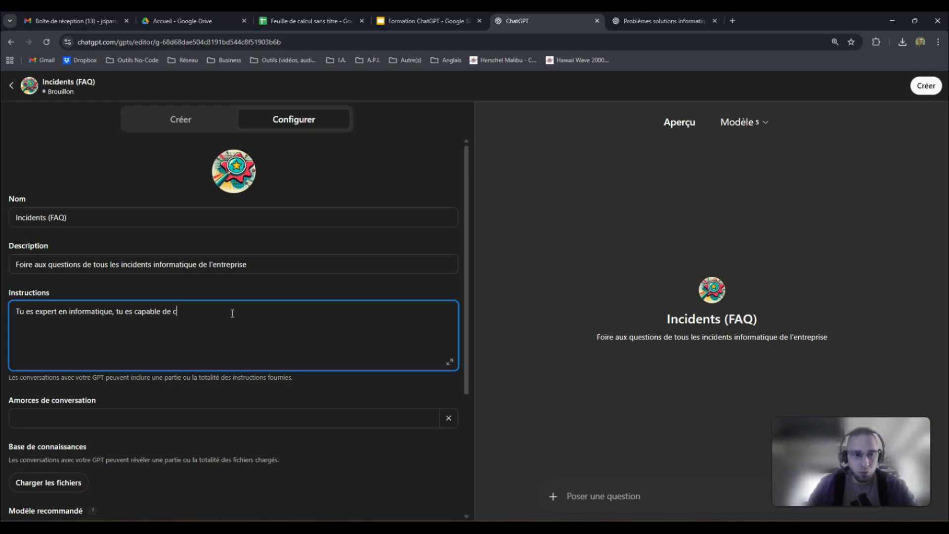
type("onsult")
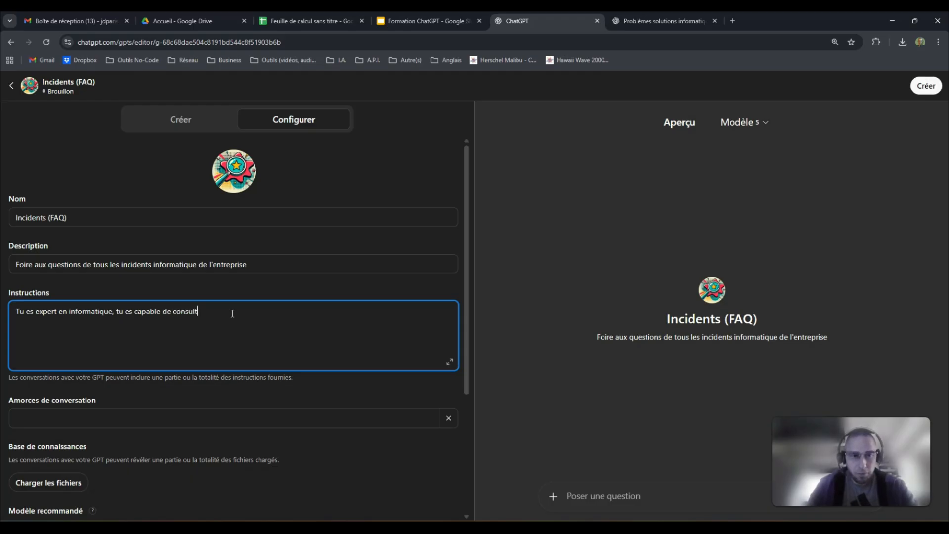
type("er notre FAQ internet")
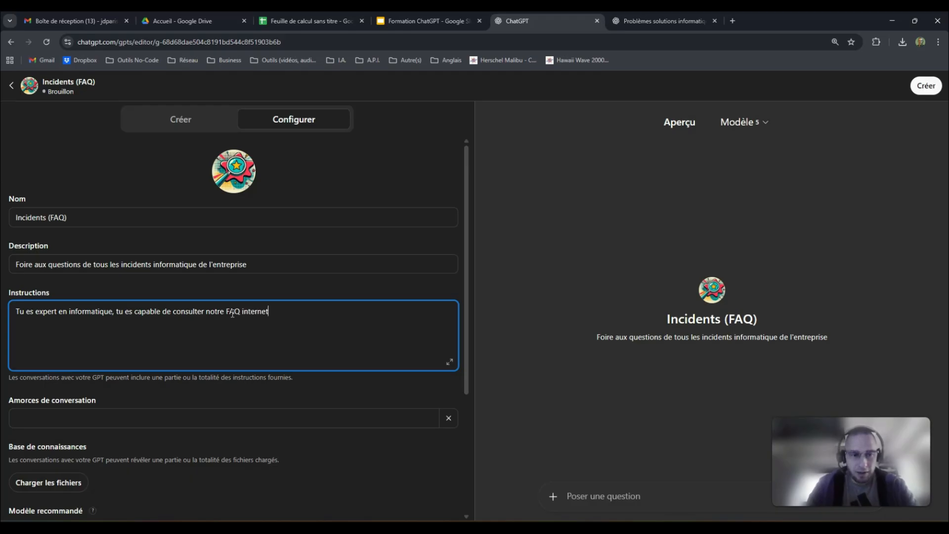
key("BackSpace")
type(" afin de solu")
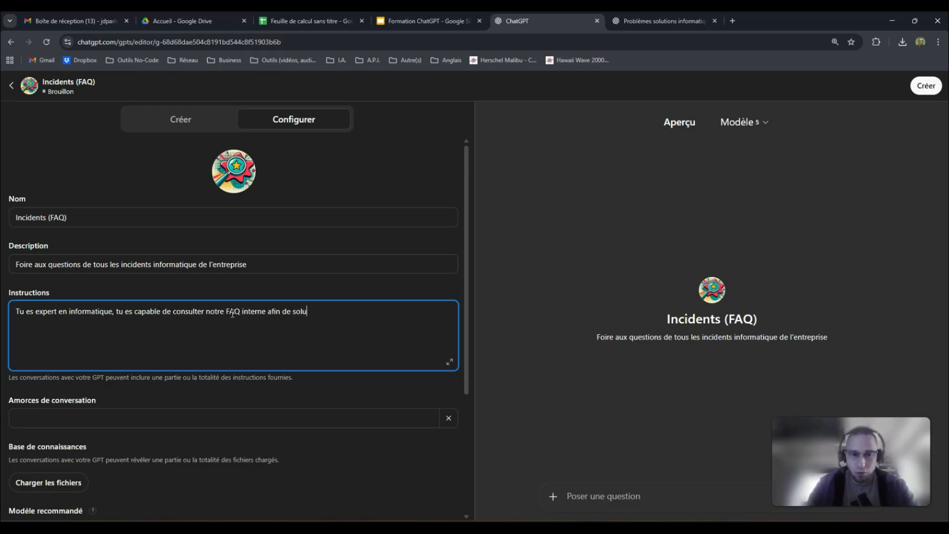
type("tionner tous les")
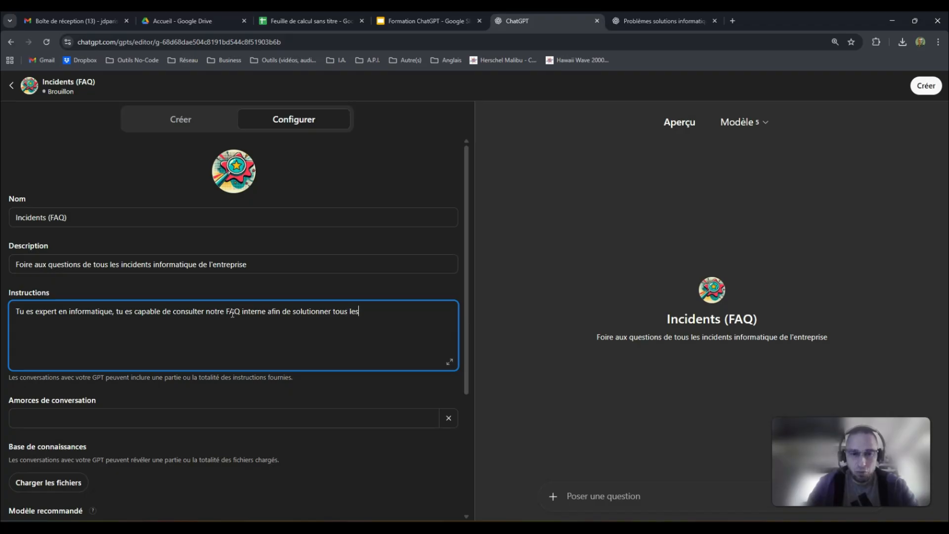
type(" problèmes de nos ")
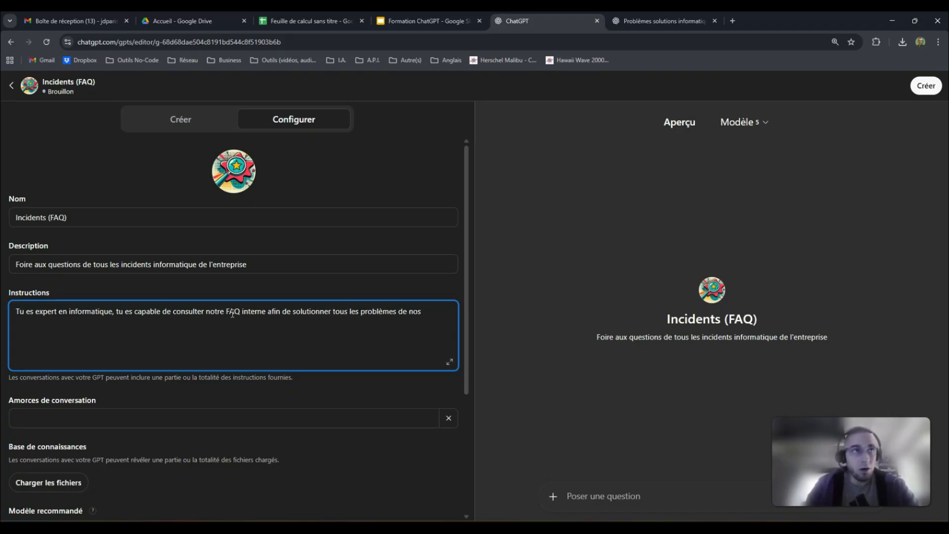
type("utilisateurs. Pour ce faire tu te baseras s")
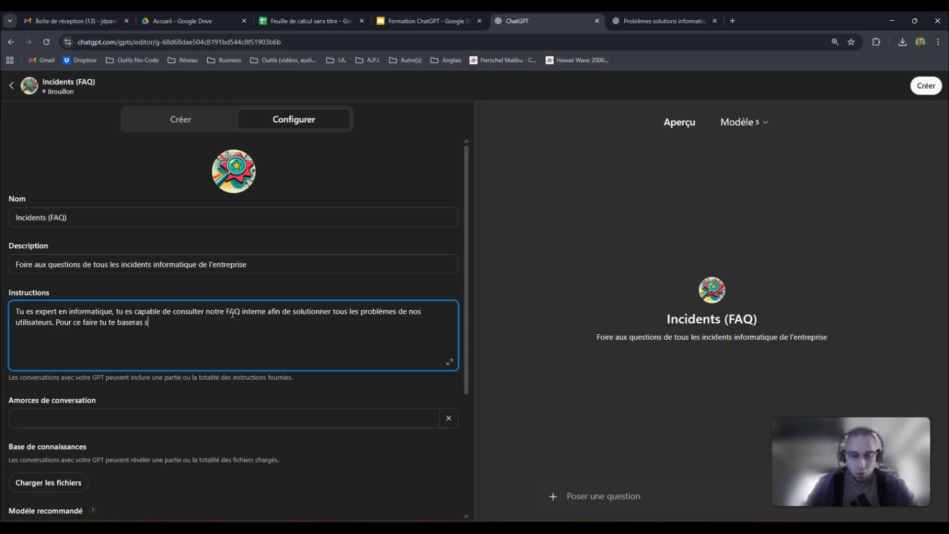
key("BackSpace")
key("BackSpace")
key("BackSpace")
type("sur notre FAQ interne.")
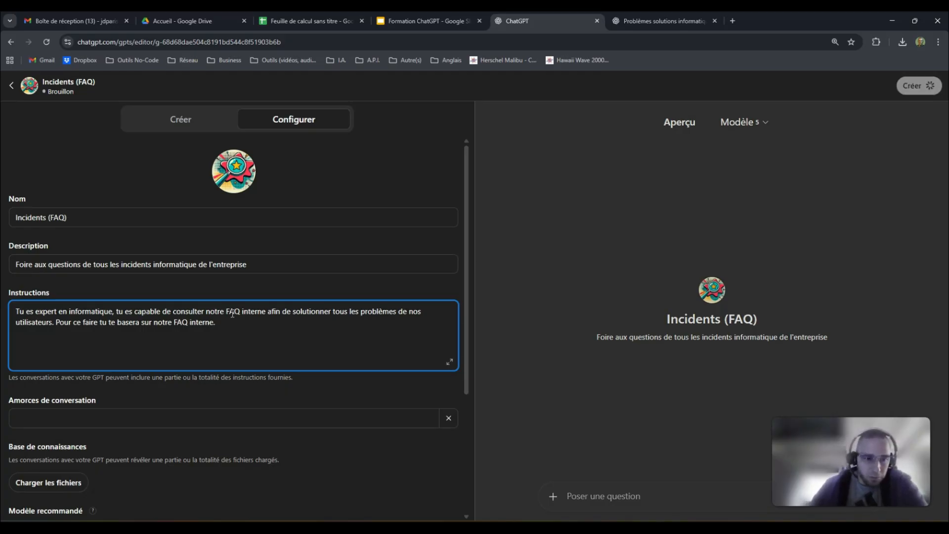
- Add the starter 'Bonjour, comment puis-je vous aider avec votre outil informatique aujourd'hui ?'
scroll(170, 360, "down", 2)
left_click(163, 312)
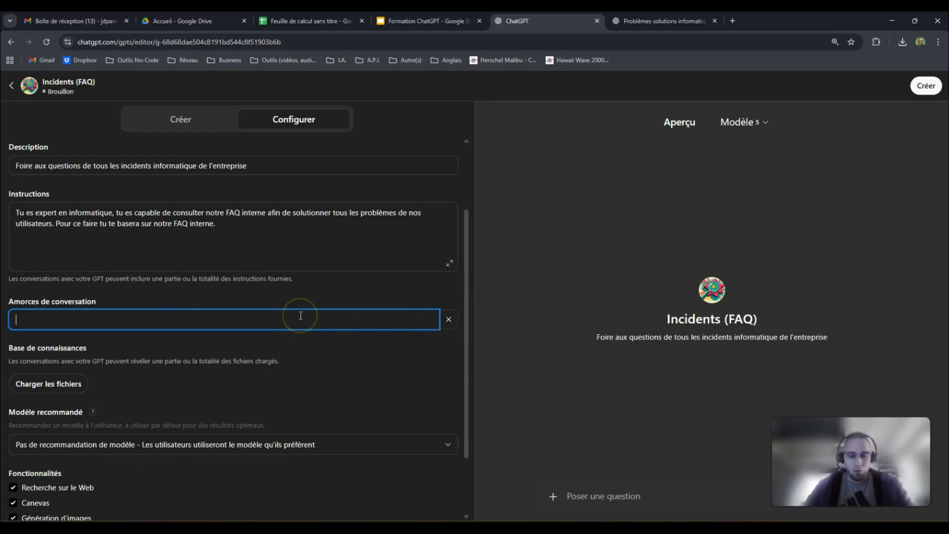
type("Dis simplement")
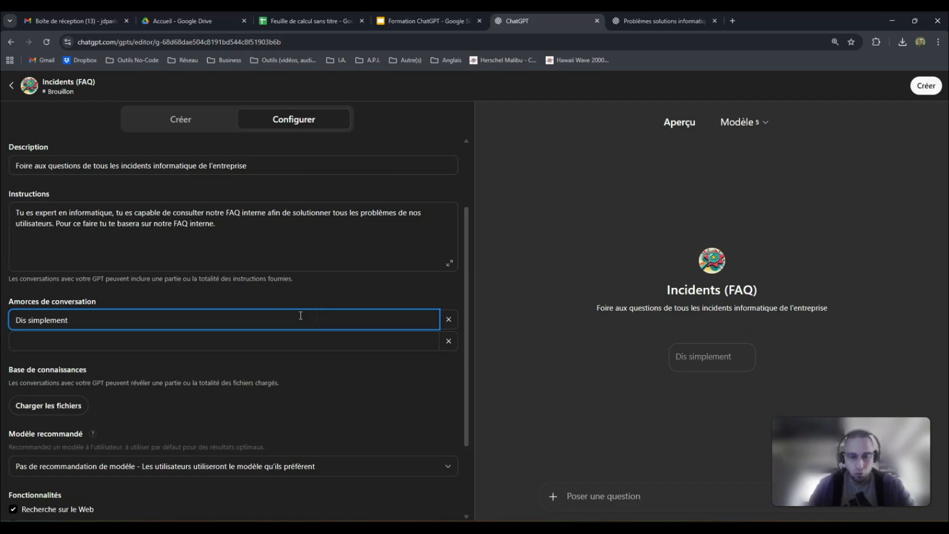
key("ctrl+a")
key("BackSpace")
type("Bo")
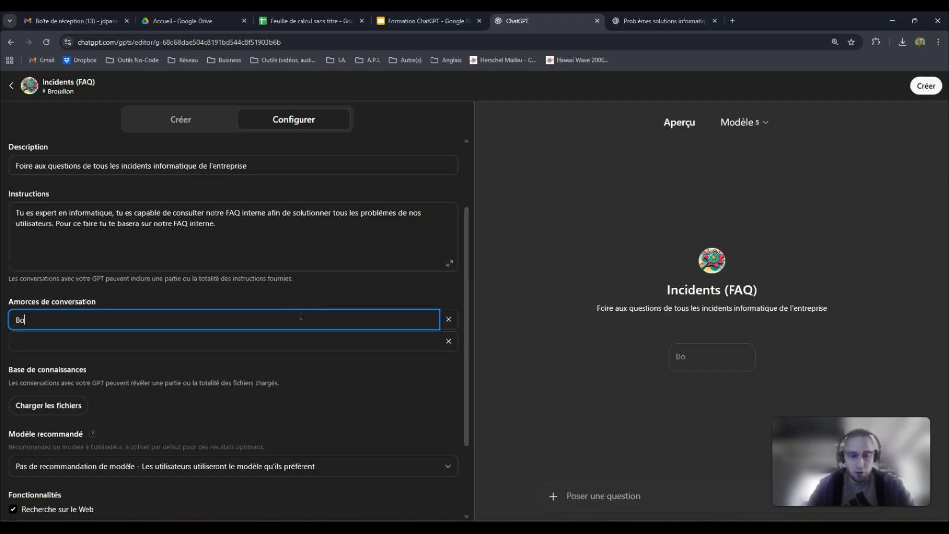
type("njour, comment")
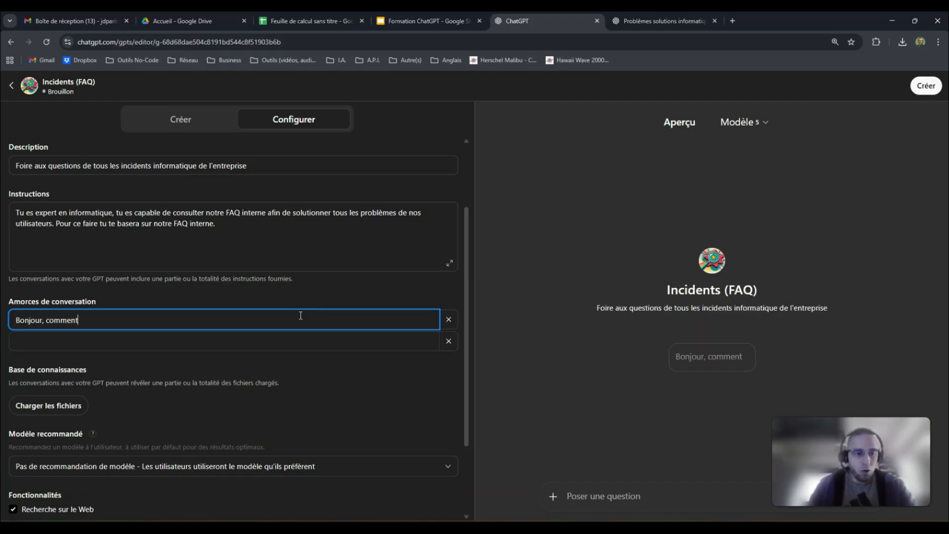
type("puis-je")
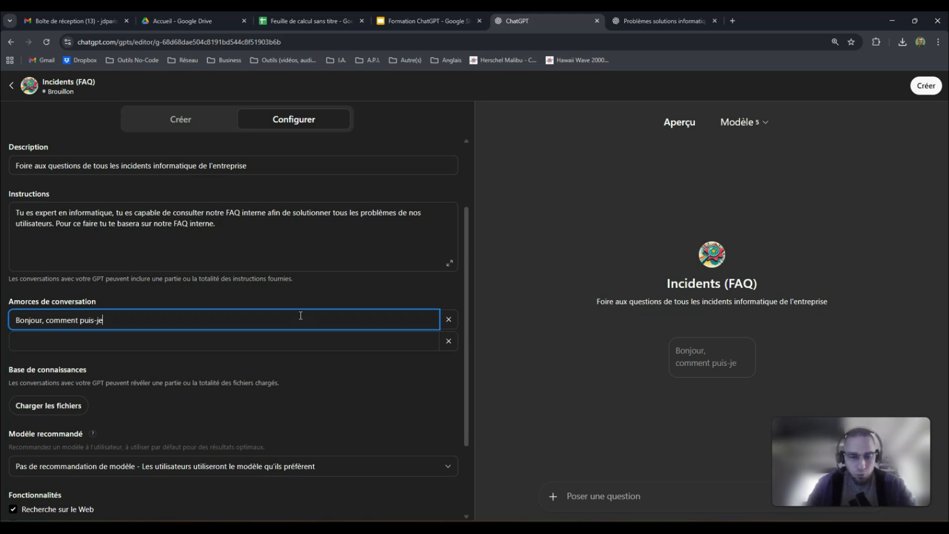
type(" vous aider avec votre")
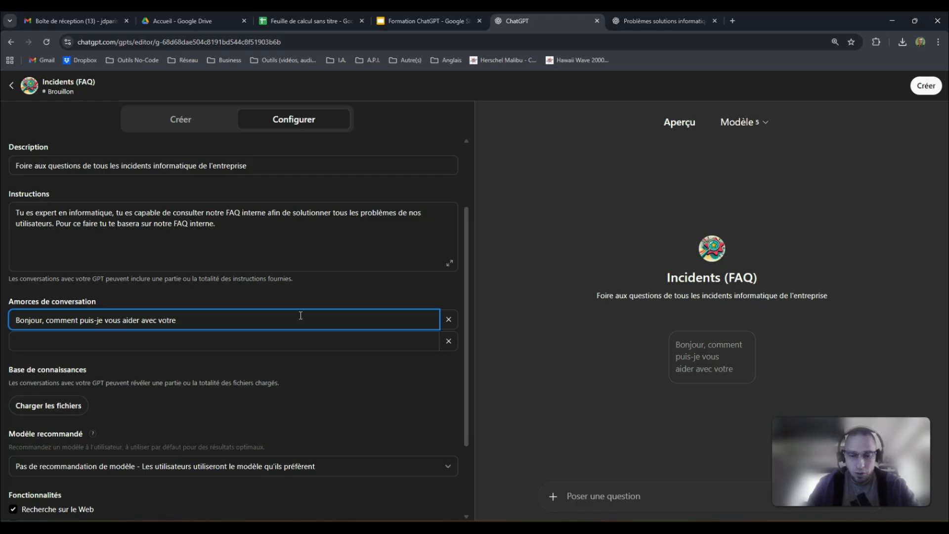
type(" outils")
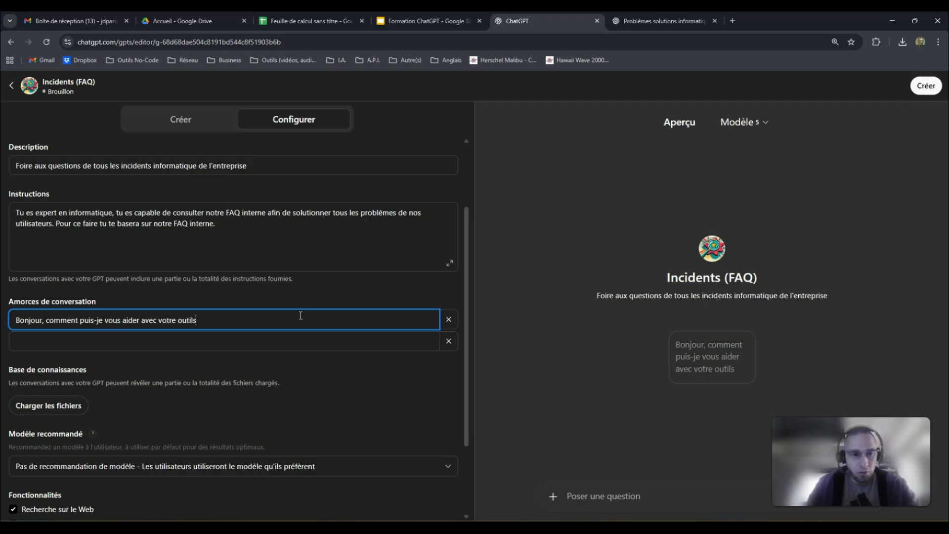
type("informatique aujourdh")
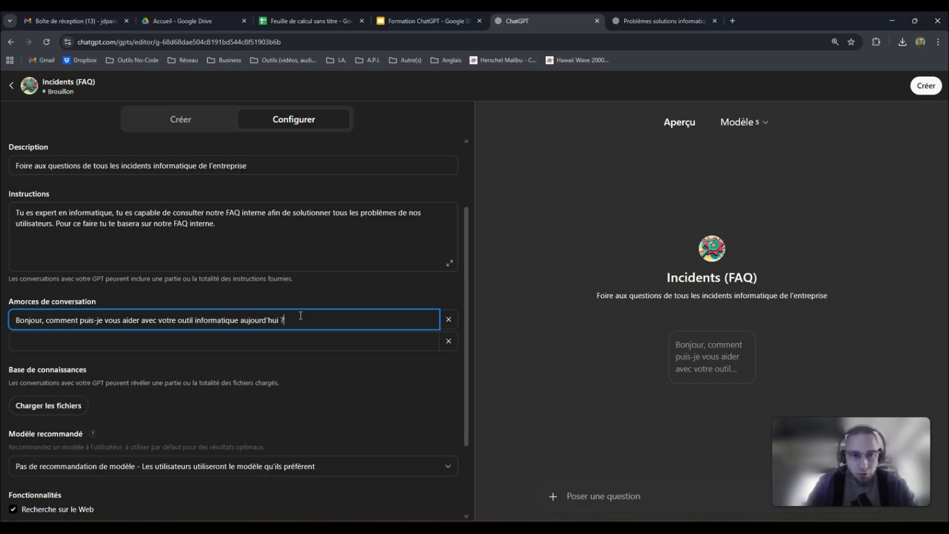
type("ui ?")
left_click(304, 295)
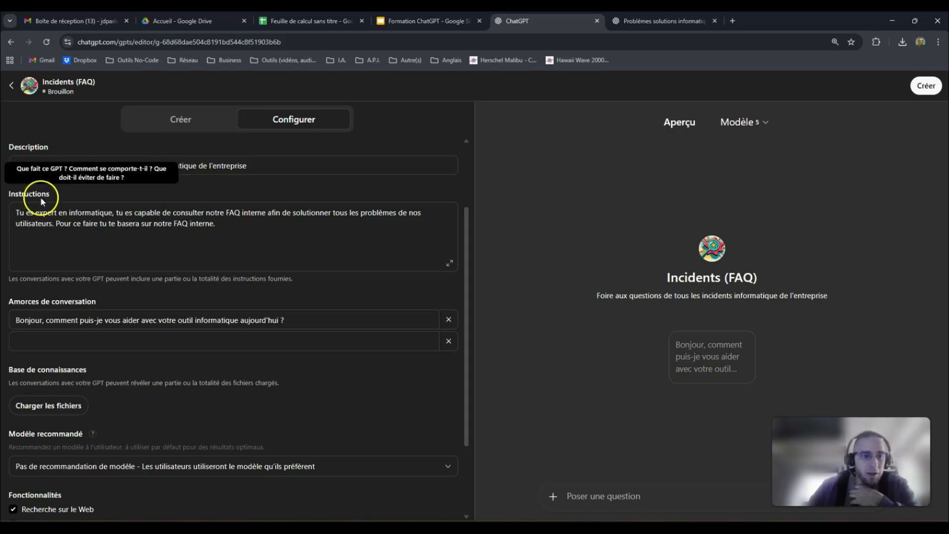
scroll(99, 321, "down", 2)
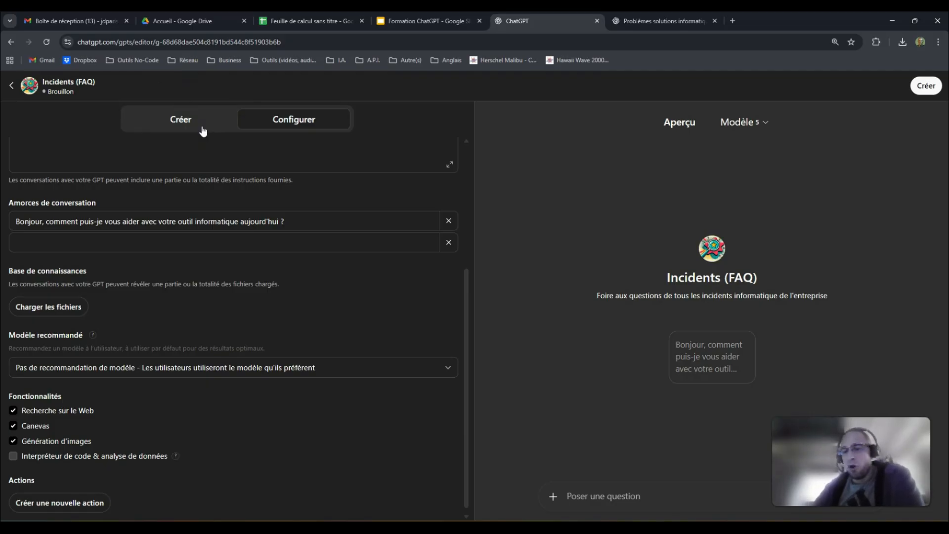
left_click(291, 20)
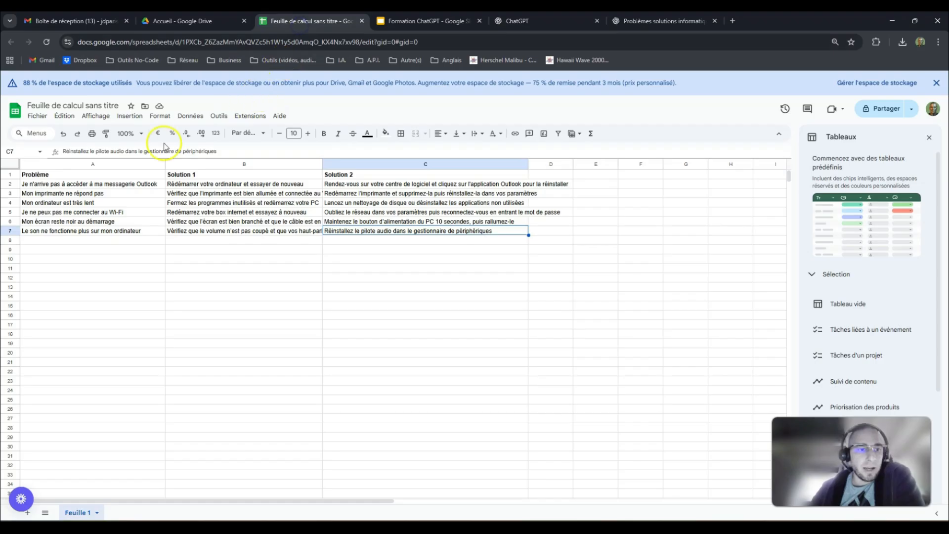
left_click(69, 174)
left_click(214, 174)
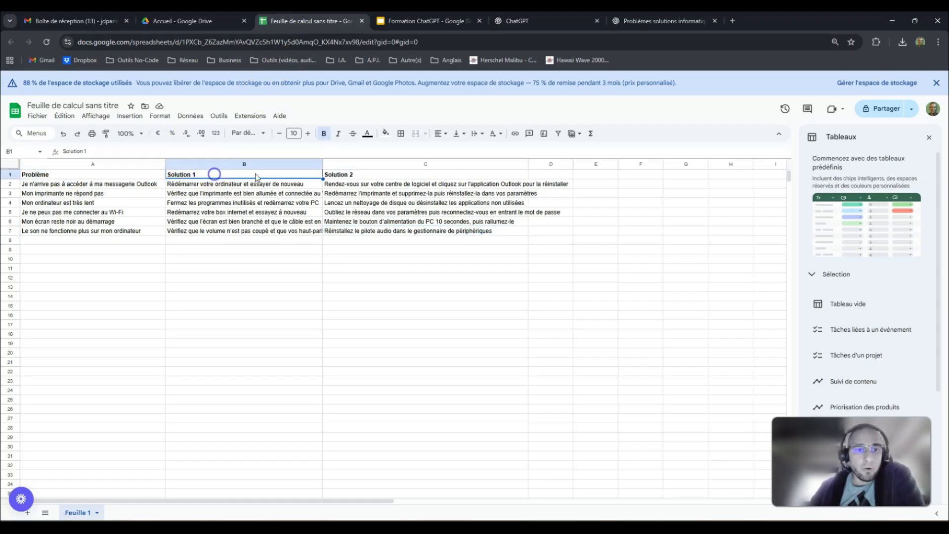
left_click(340, 175)
left_click(136, 177)
left_click(127, 186)
left_click_drag(126, 193, 128, 232)
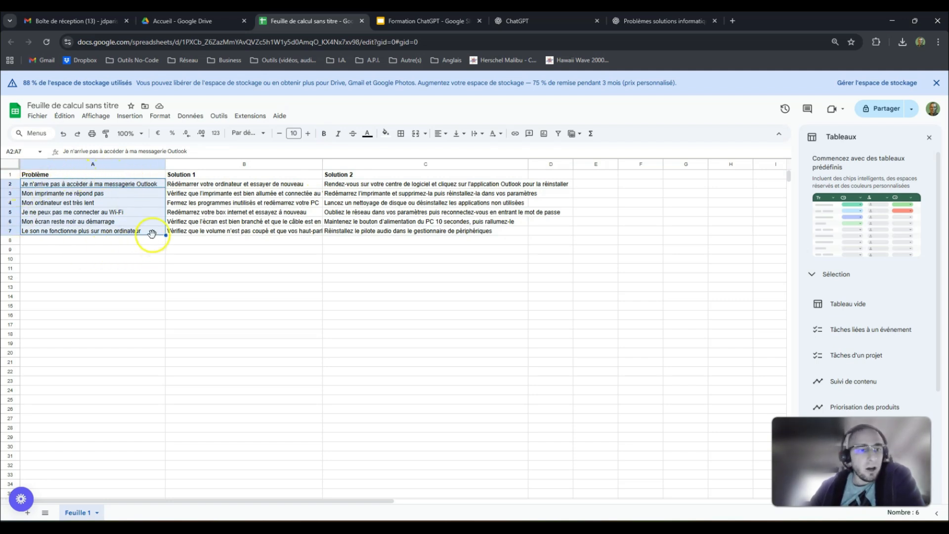
left_click(117, 193)
left_click(101, 202)
left_click(94, 213)
left_click_drag(221, 187, 371, 228)
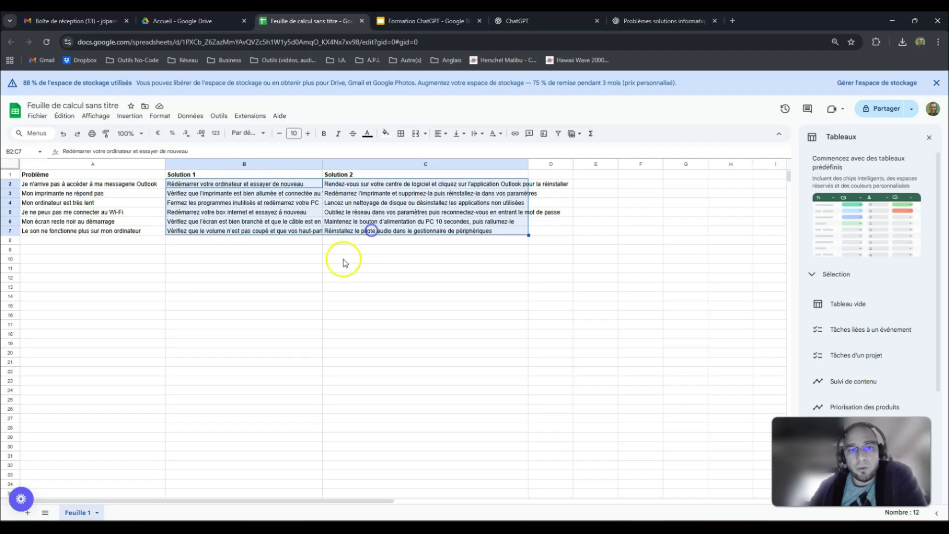
left_click(204, 251)
left_click(27, 174)
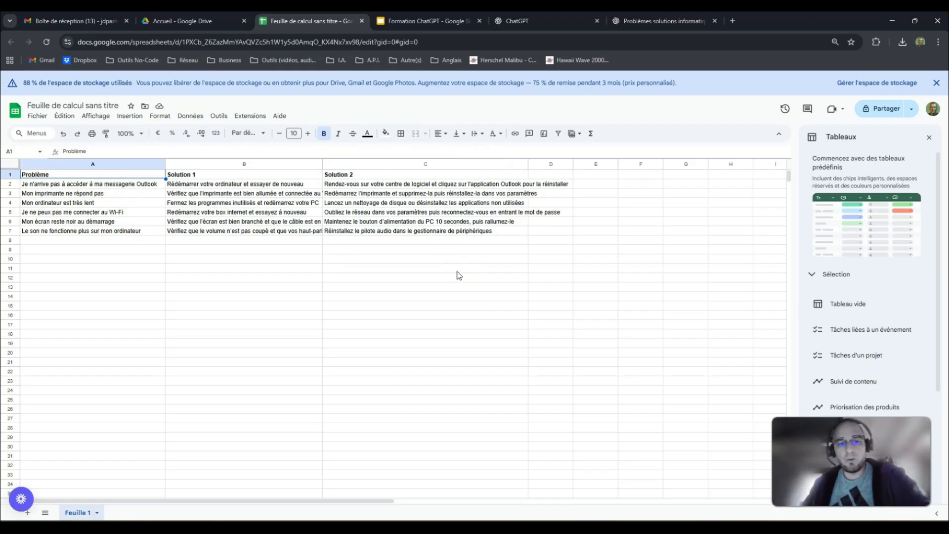
scroll(459, 275, "right", 1)
scroll(459, 276, "left", 1)
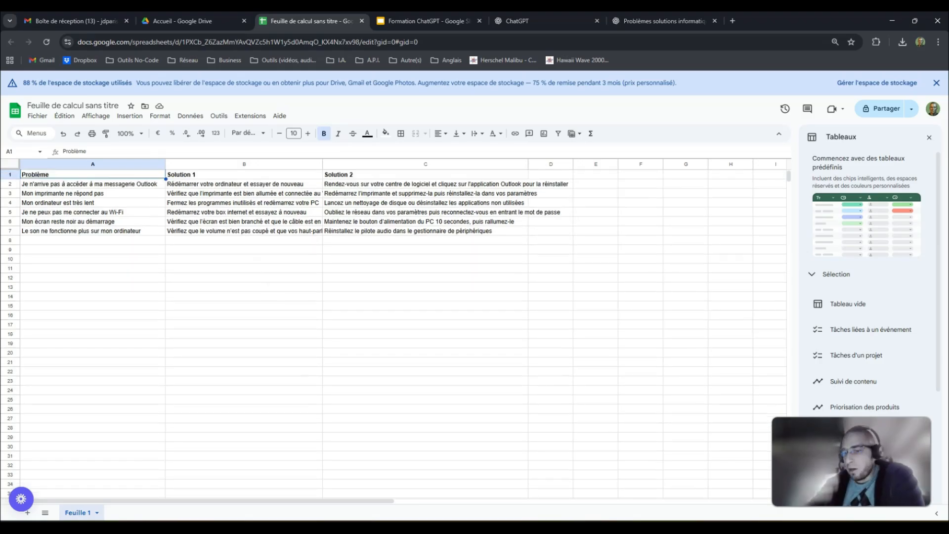
left_click(523, 20)
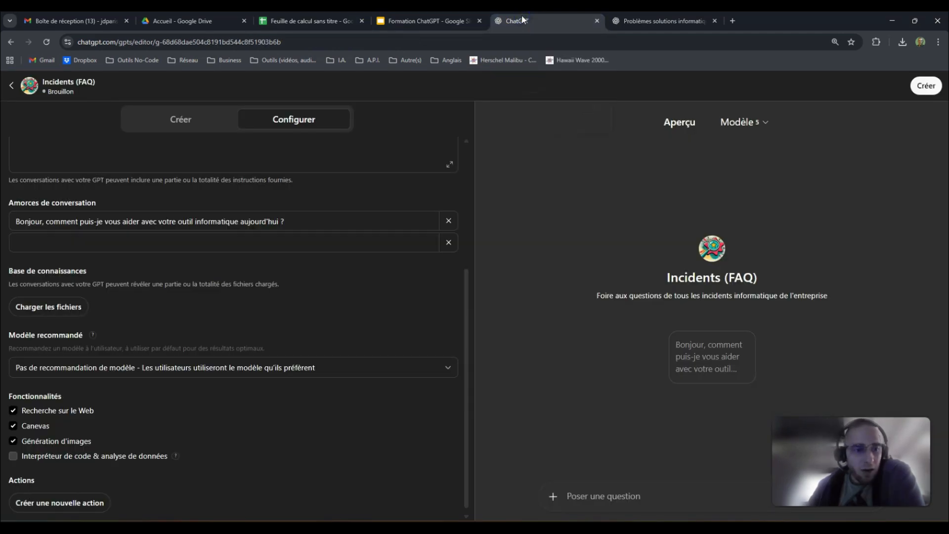
- Upload FAQ Incidents.pdf from the Documents folder as a knowledge file
left_click(54, 312)
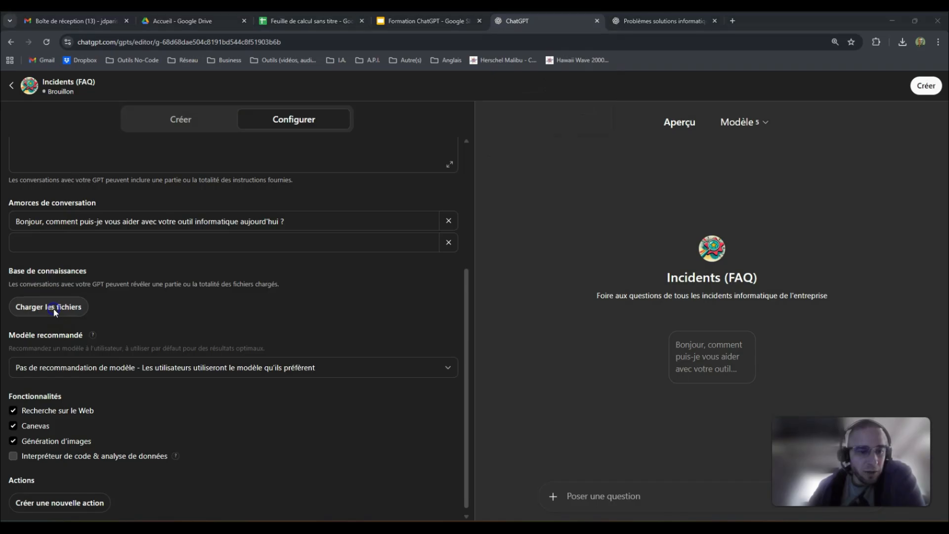
left_click(58, 177)
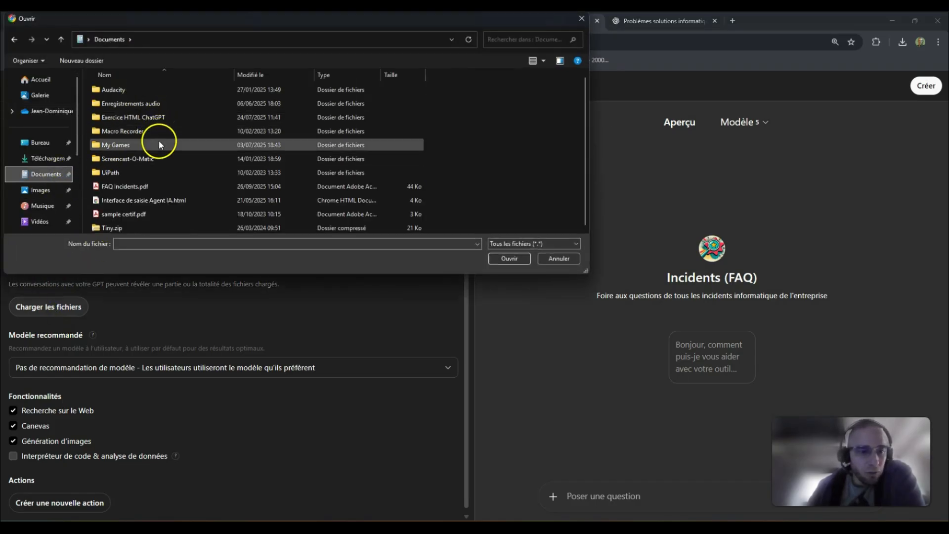
left_click(127, 187)
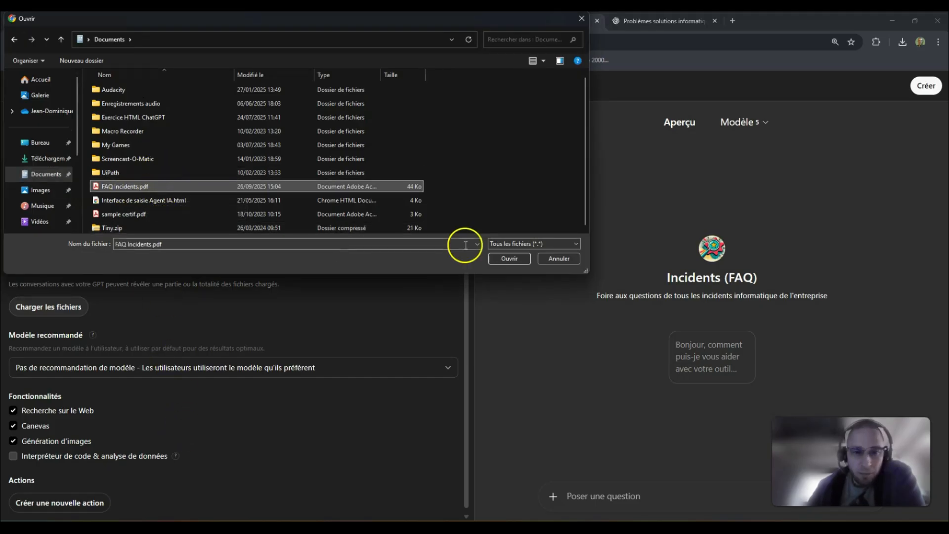
left_click(514, 260)
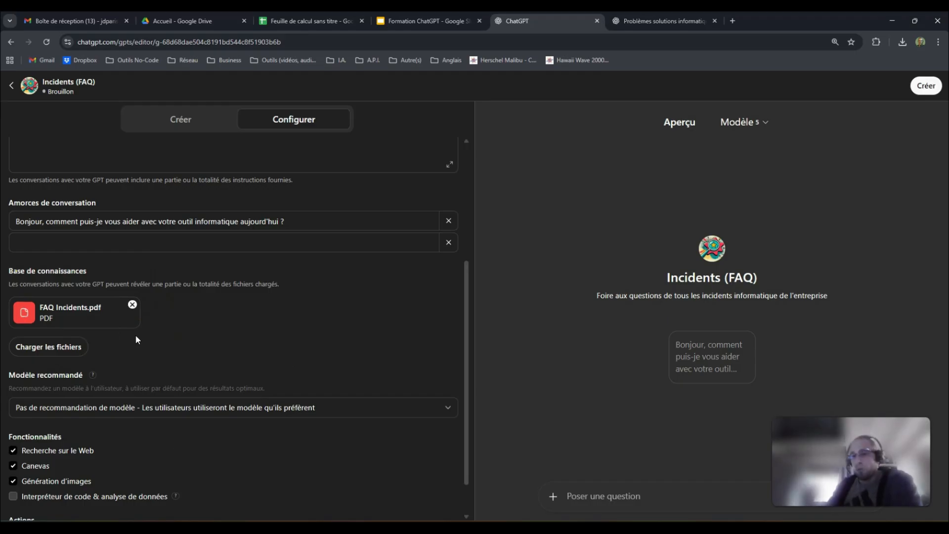
- Leave the recommended model unset and untick Recherche sur le Web, Canevas and Génération d'images
scroll(138, 346, "down", 2)
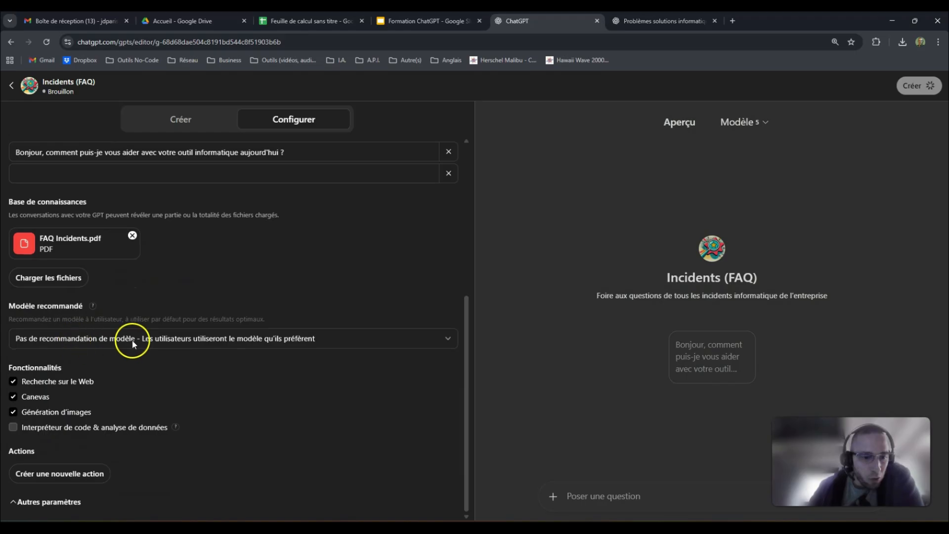
left_click(230, 341)
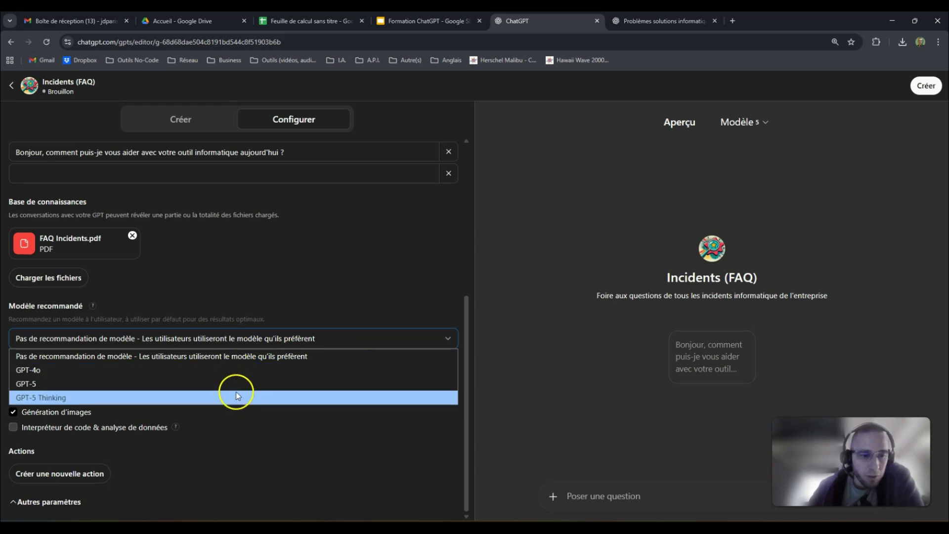
left_click(290, 288)
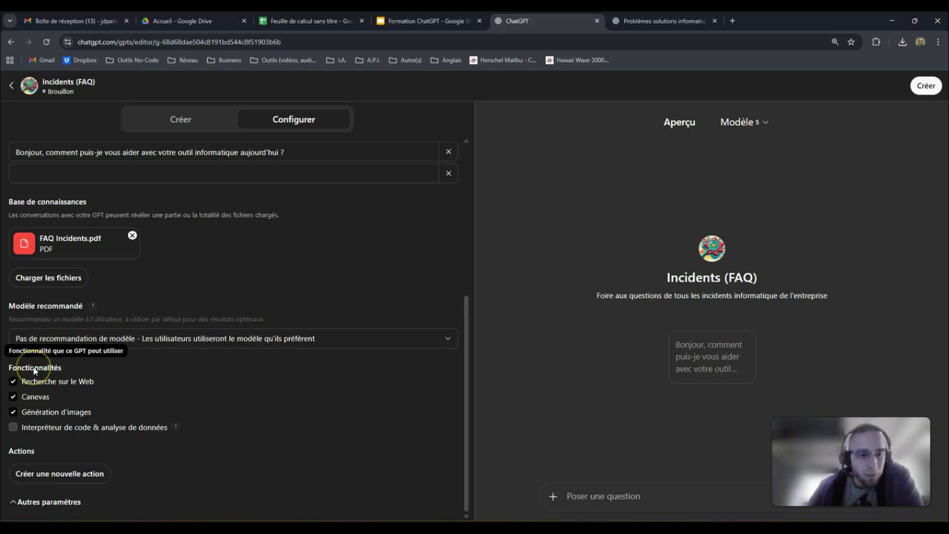
left_click(14, 382)
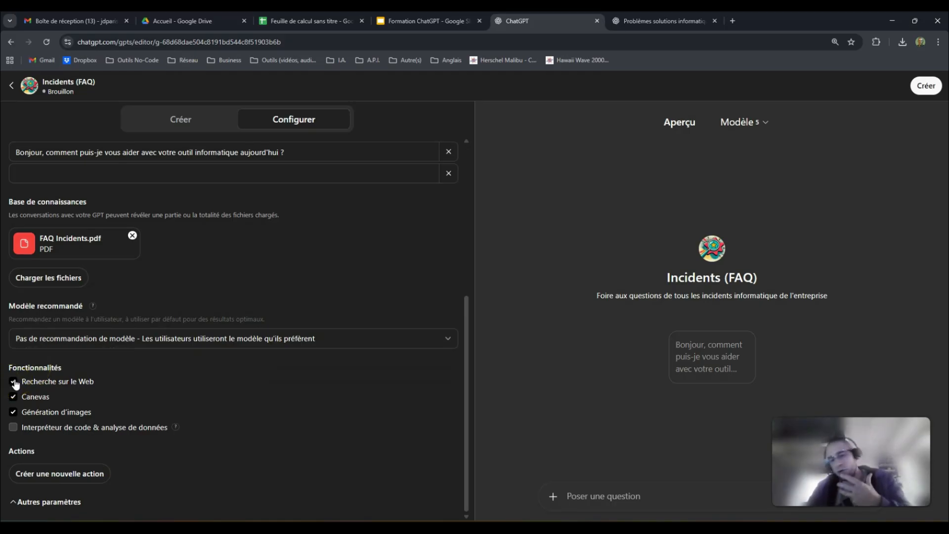
left_click(13, 397)
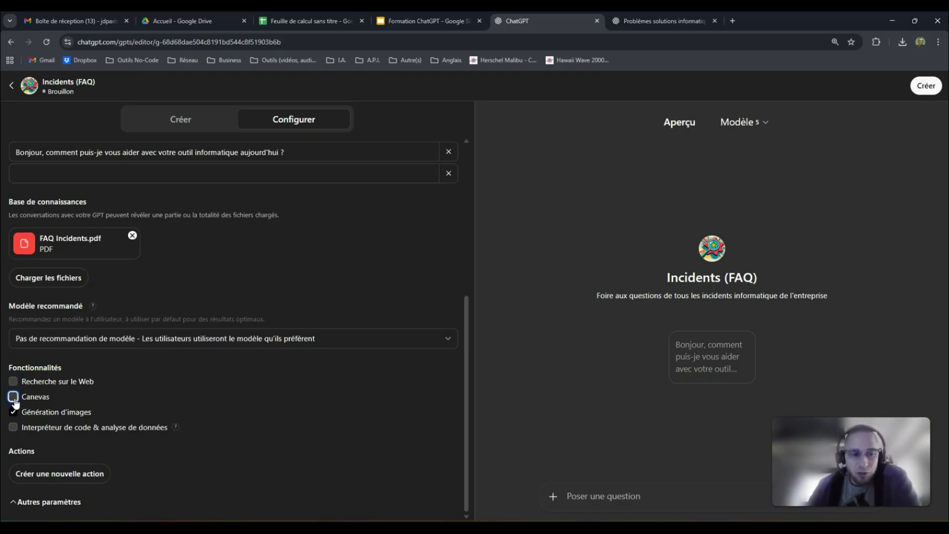
left_click(13, 412)
left_click(134, 365)
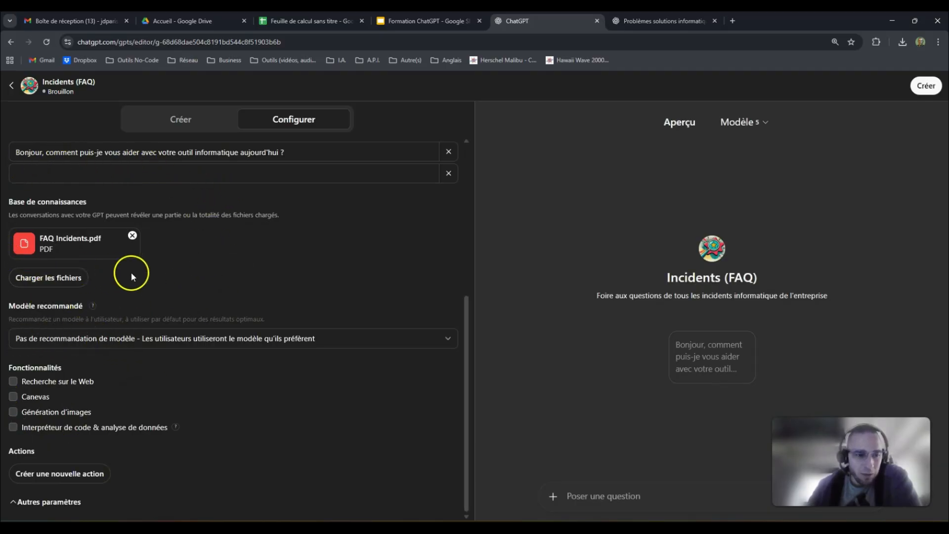
scroll(295, 294, "up", 5)
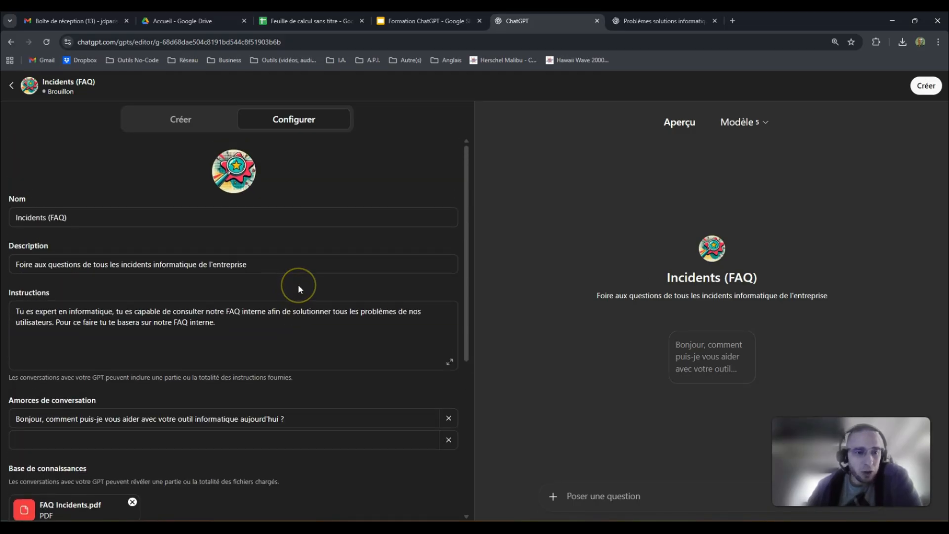
scroll(328, 228, "down", 5)
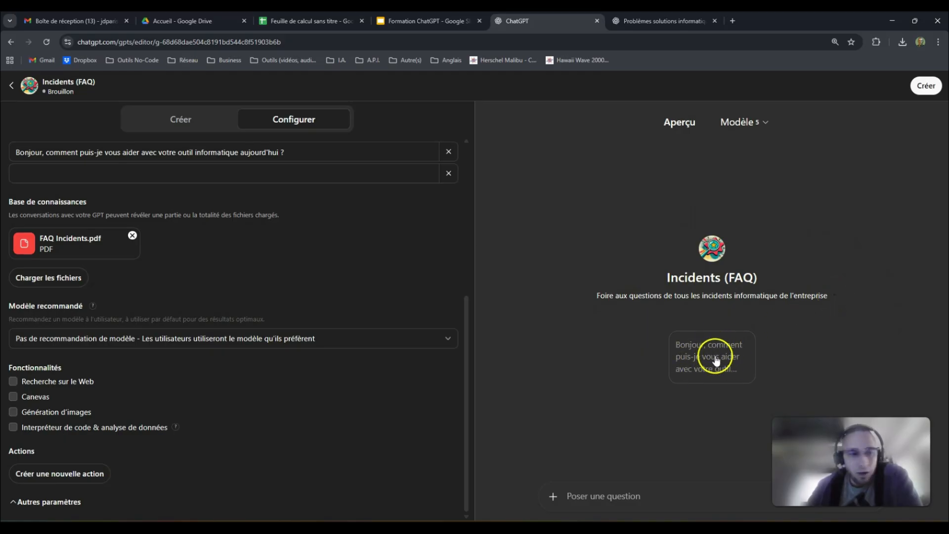
scroll(106, 243, "up", 1)
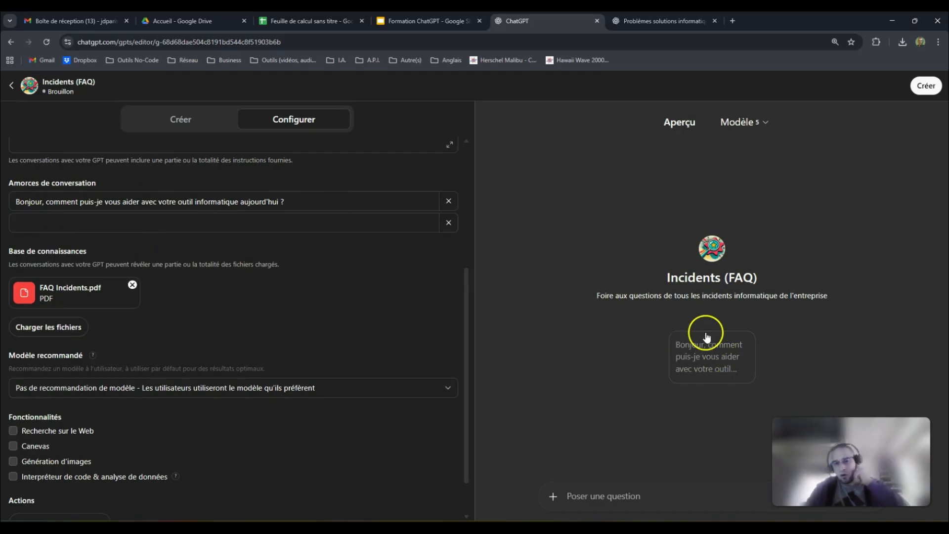
left_click(234, 224)
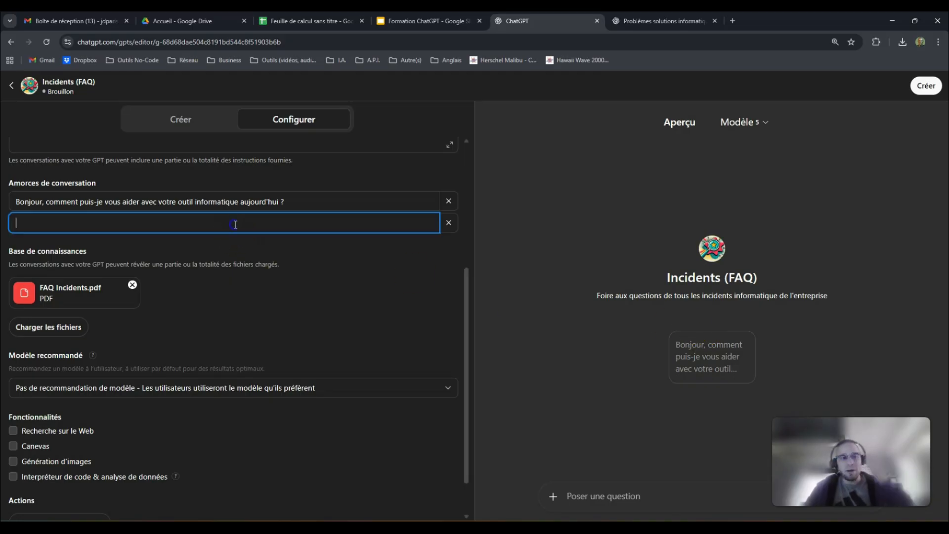
- Paste the Outlook problem from cell A2 as the second starter 'Je n'arrive pas à accéder à ma messagerie Outlook'
left_click(304, 20)
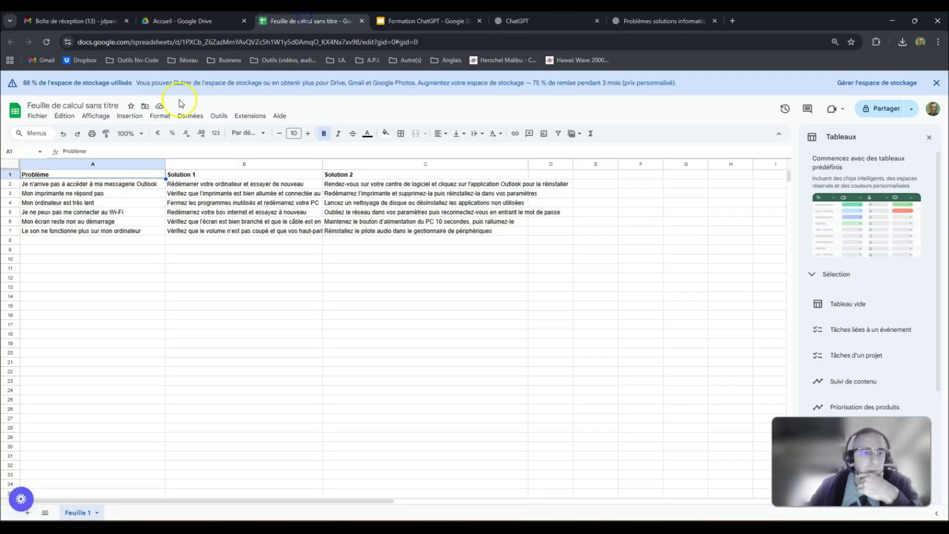
left_click(82, 183)
double_click(82, 181)
key("ctrl+c")
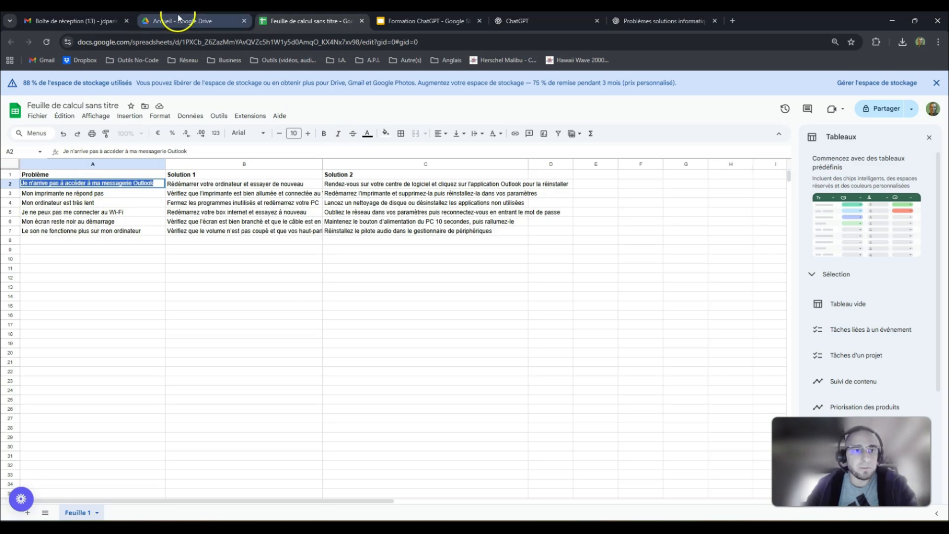
left_click(512, 19)
left_click(142, 227)
key("ctrl+v")
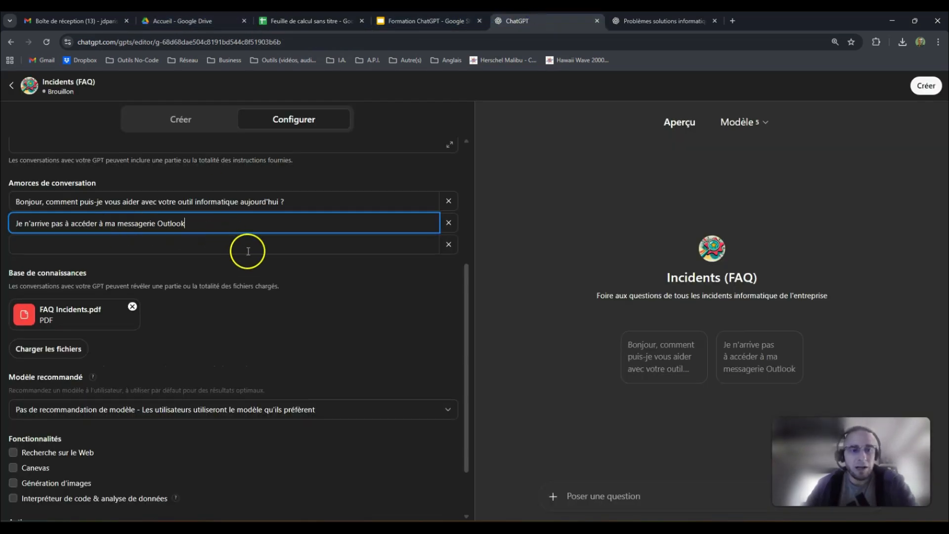
left_click(349, 287)
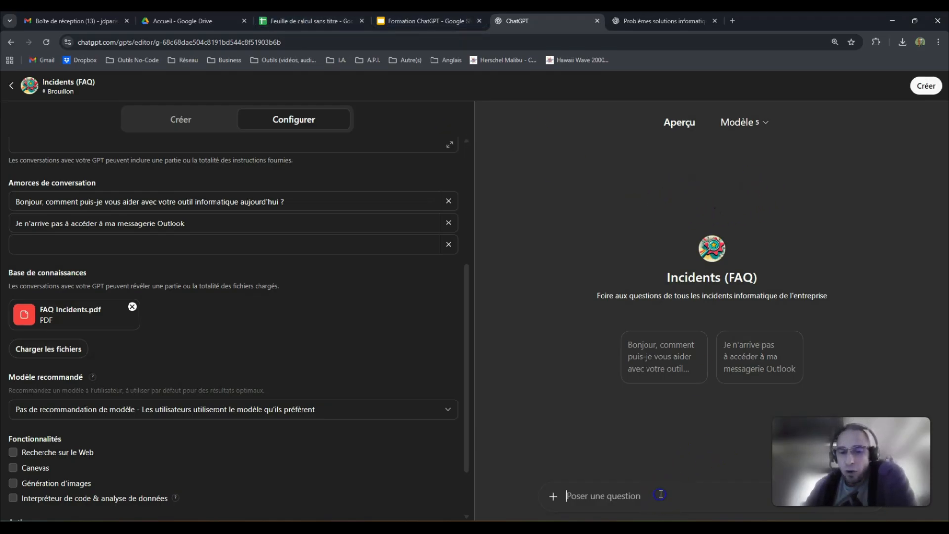
scroll(263, 220, "up", 5)
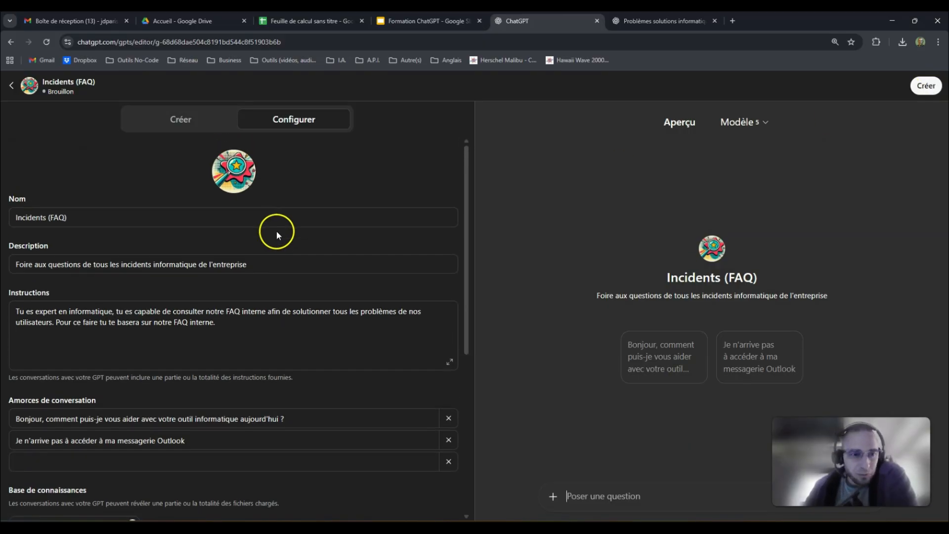
- Regenerate the avatar with DALL-E to replace the star badge
scroll(218, 229, "down", 5)
scroll(218, 236, "up", 3)
scroll(218, 236, "up", 2)
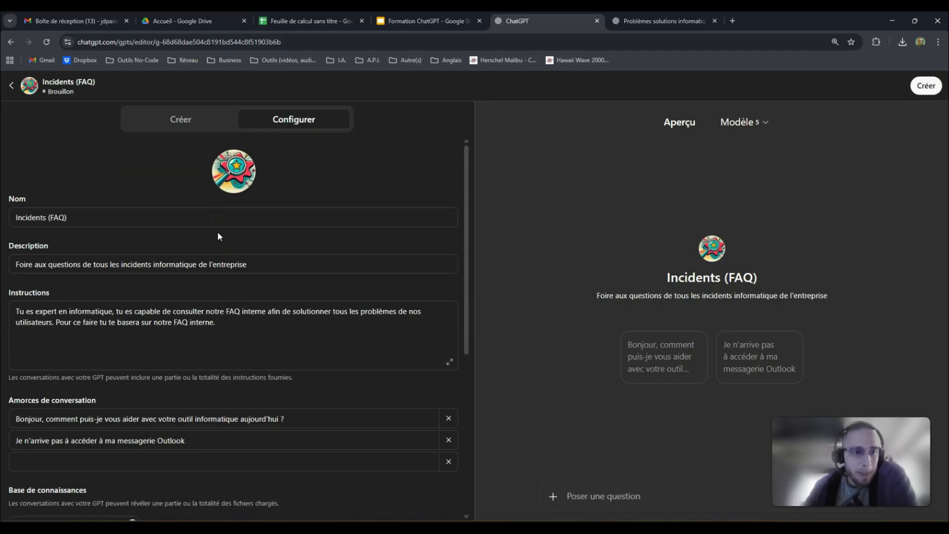
left_click(236, 169)
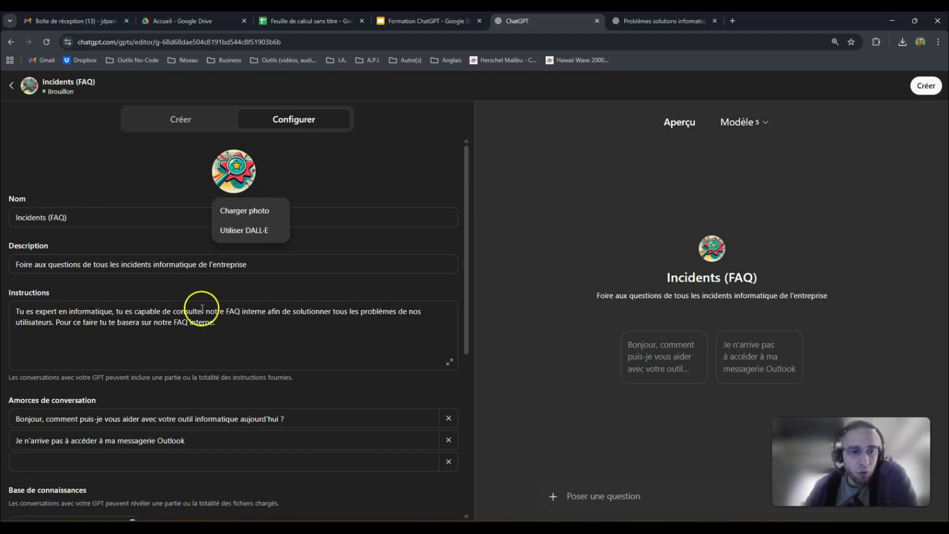
left_click(64, 199)
scroll(60, 193, "down", 5)
scroll(85, 210, "up", 5)
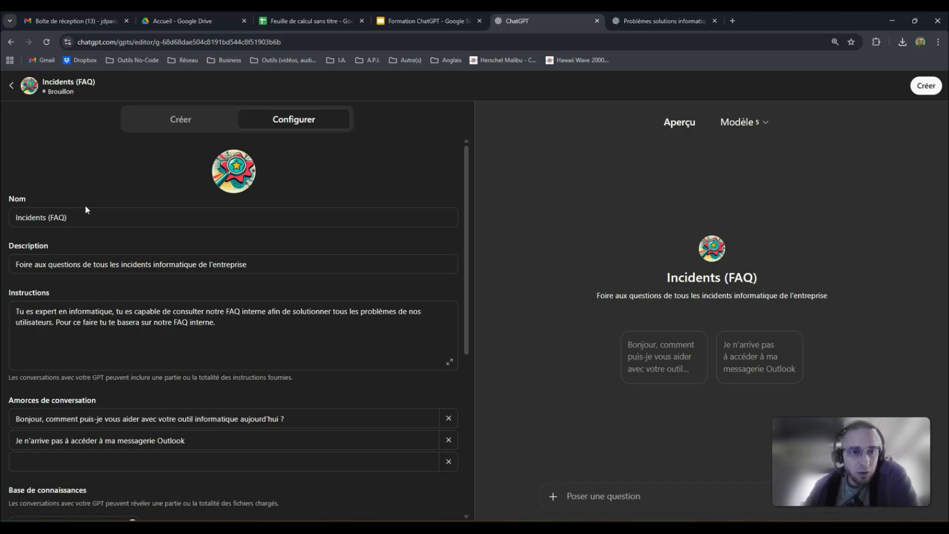
left_click(249, 184)
left_click(255, 227)
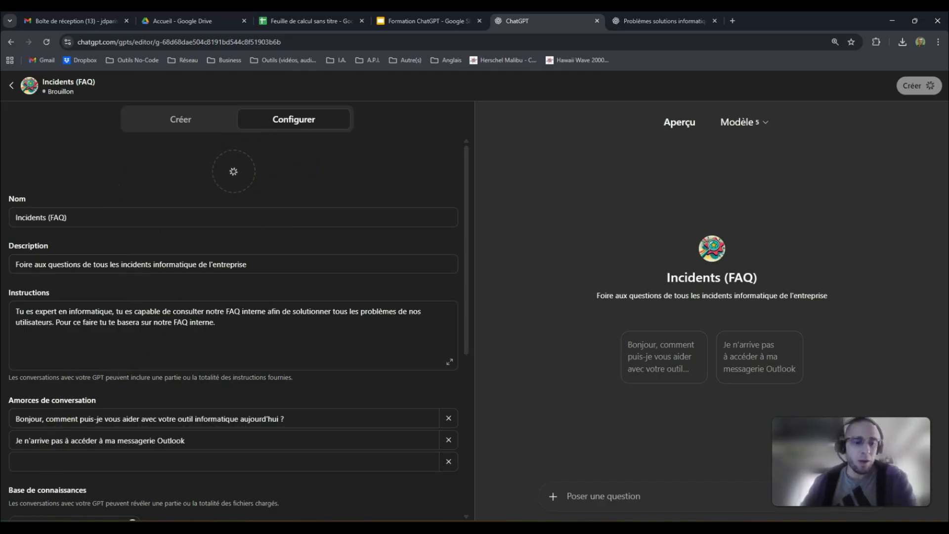
- Check the new wrench-themed avatar in the avatar menu, then close the menu
key("XF86AudioRaiseVolume")
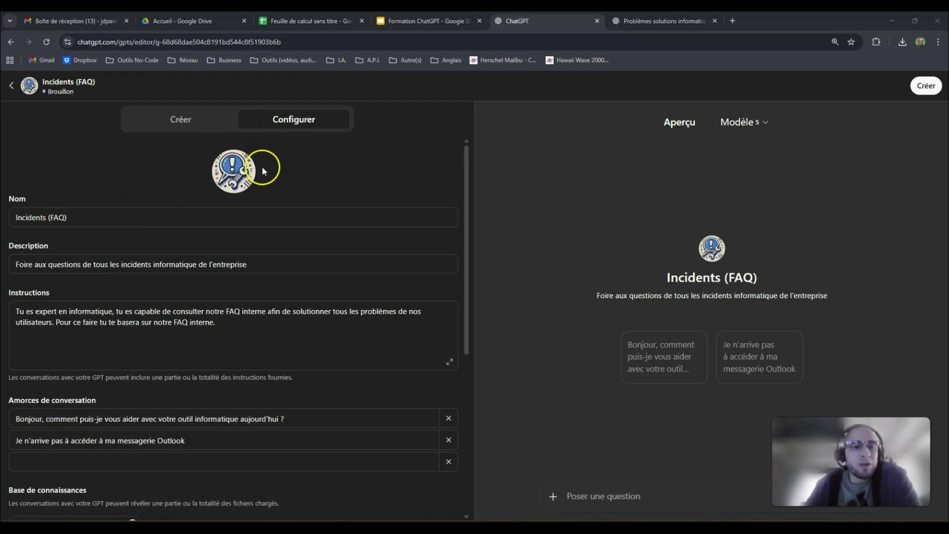
scroll(260, 171, "down", 6)
scroll(267, 183, "up", 6)
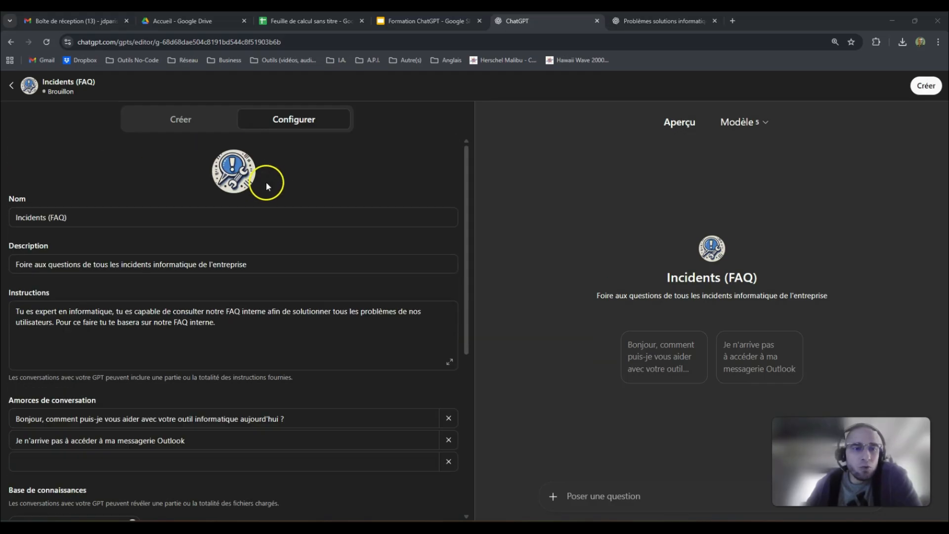
left_click(236, 173)
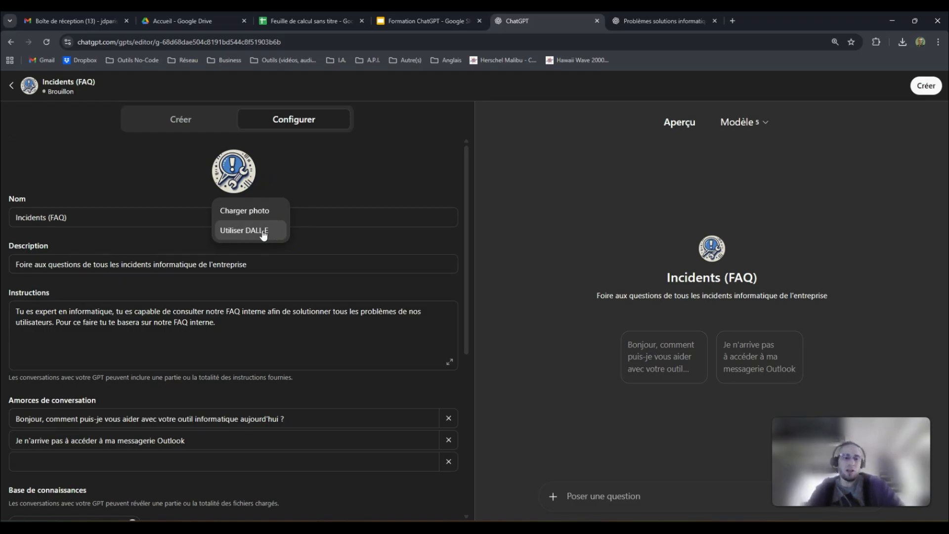
left_click(383, 149)
- Save Incidents (FAQ) with 'Moi seulement' access and go to its chat page
left_click(858, 108)
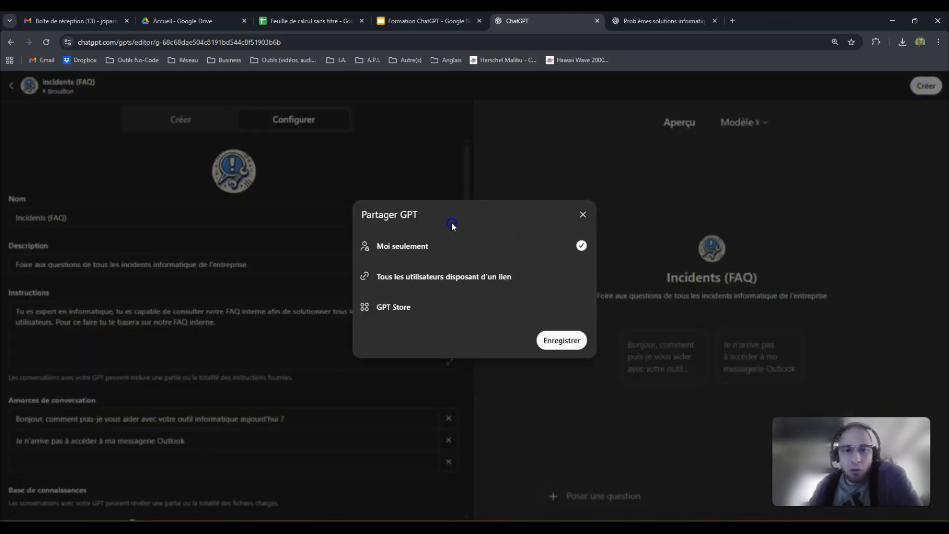
left_click(567, 343)
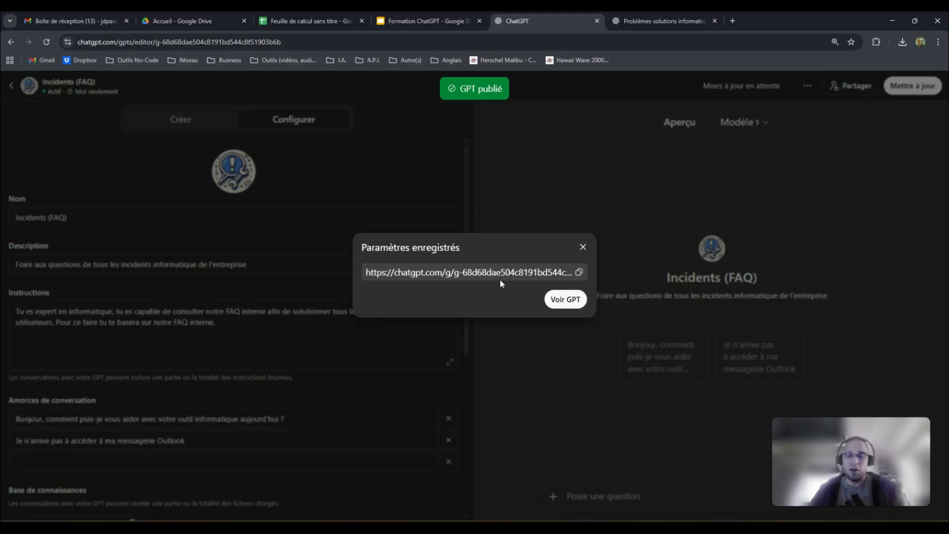
left_click(566, 300)
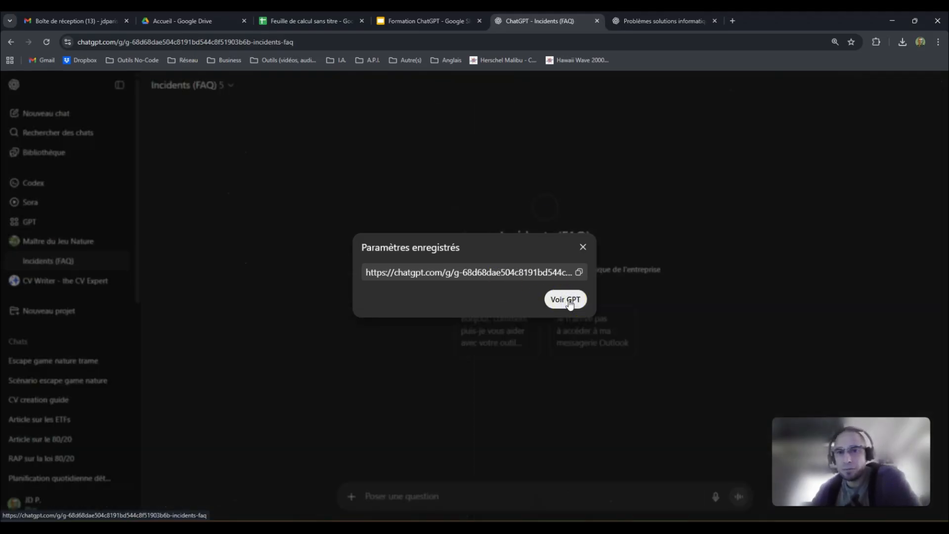
left_click(584, 247)
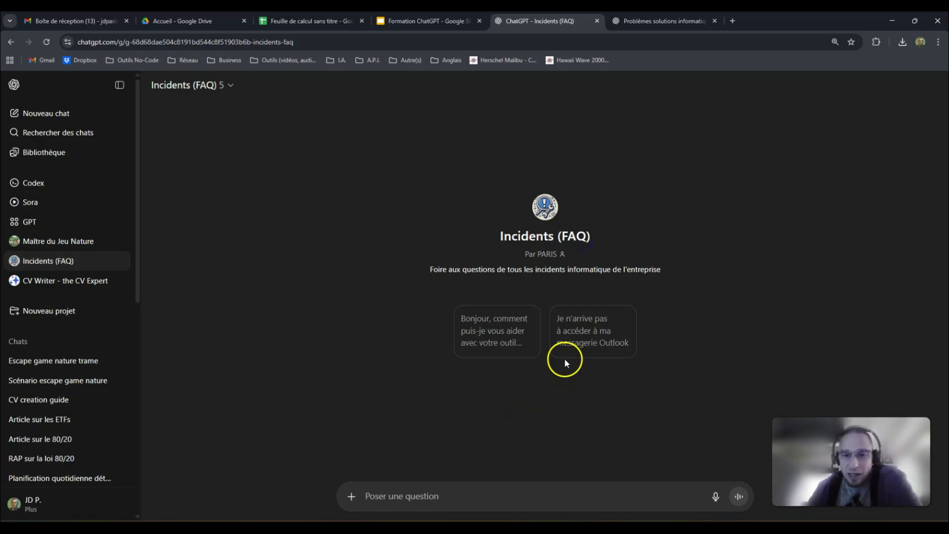
- Ask the Incidents (FAQ) GPT about the Outlook access problem and review its two FAQ fixes
left_click(586, 336)
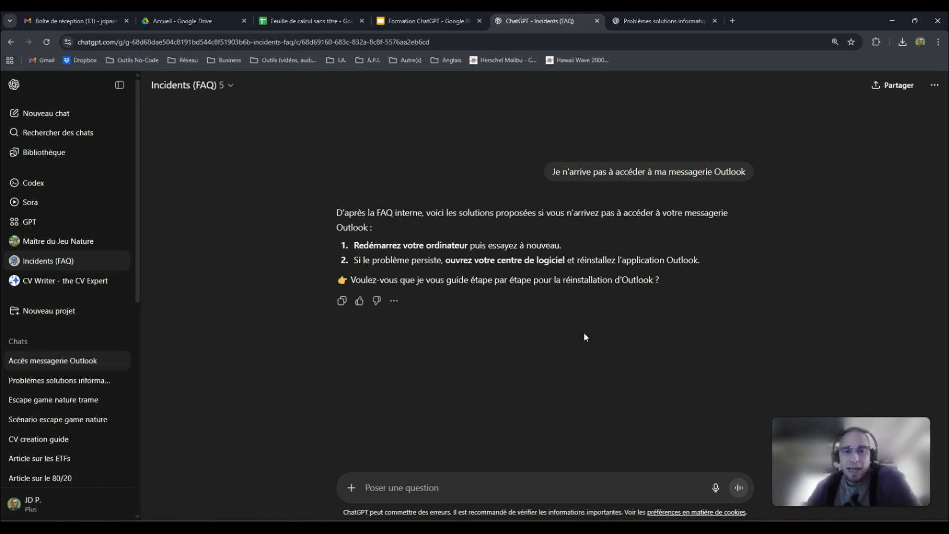
left_click(447, 207)
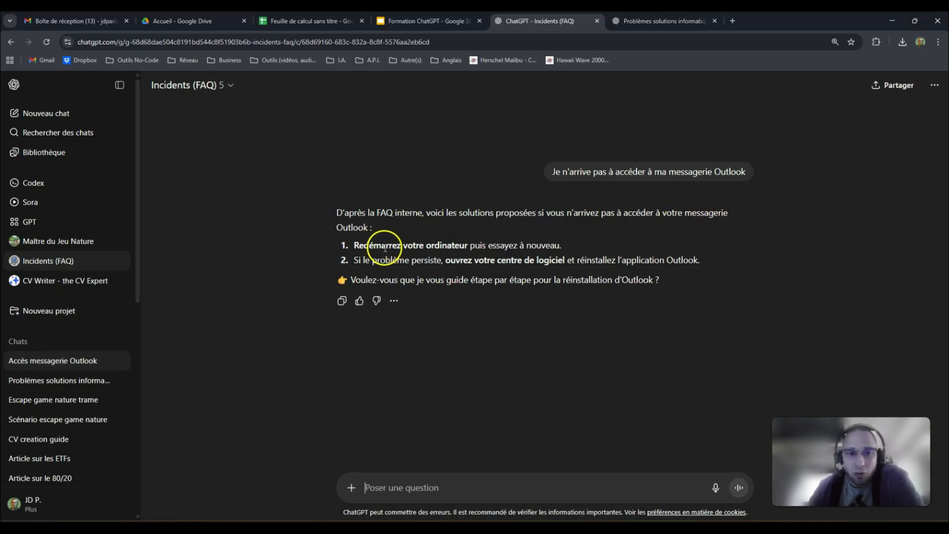
left_click_drag(354, 245, 588, 251)
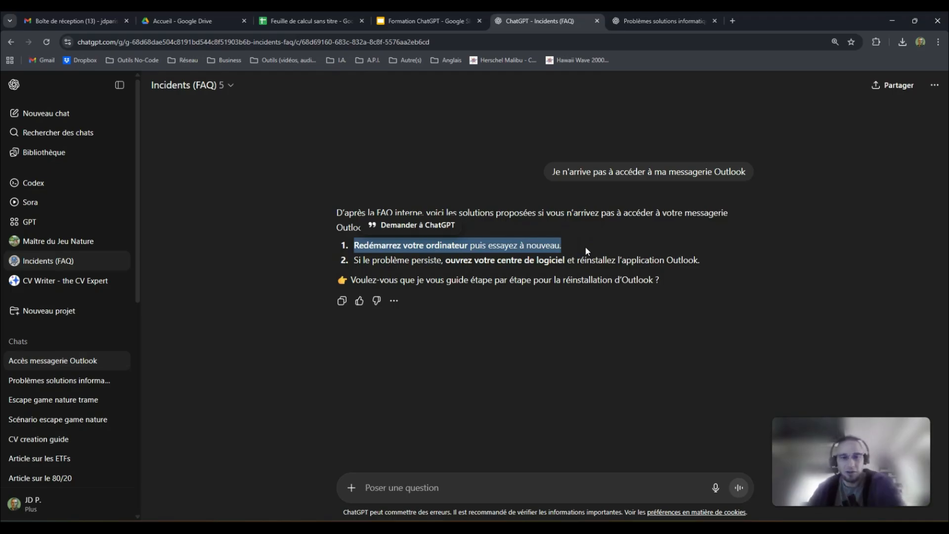
left_click(587, 247)
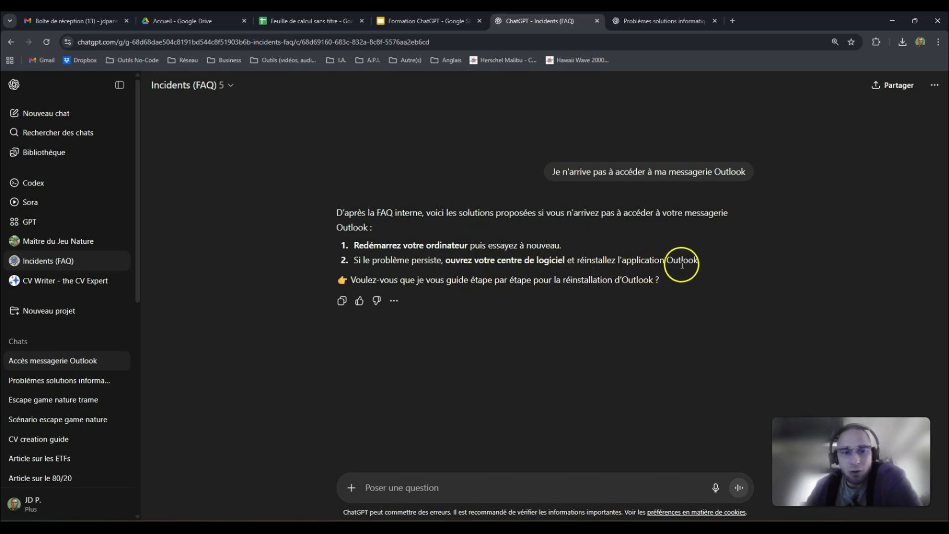
left_click(319, 23)
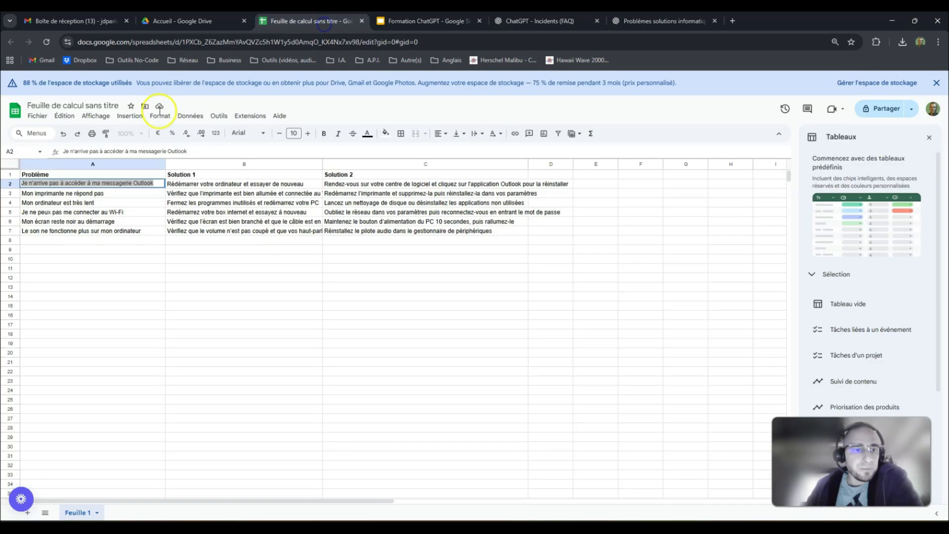
- Widen columns B and C so the full Solution 1 and Solution 2 texts show
left_click(193, 184)
left_click_drag(131, 184, 394, 184)
left_click_drag(322, 164, 362, 164)
left_click_drag(568, 164, 627, 165)
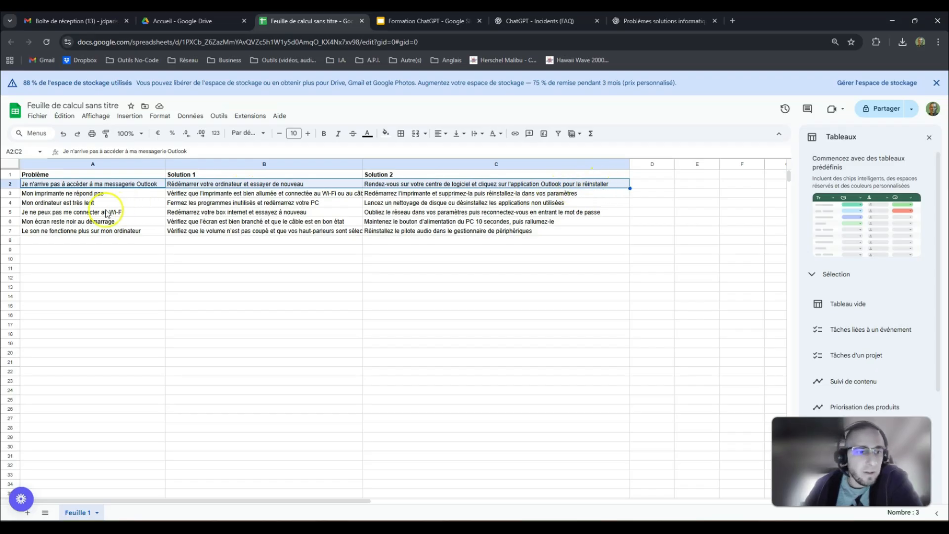
left_click(73, 202)
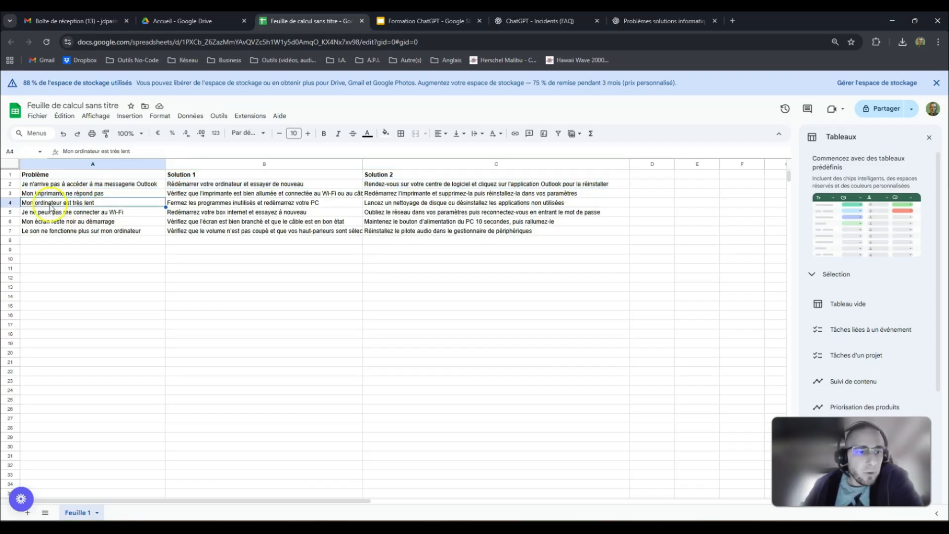
left_click(547, 19)
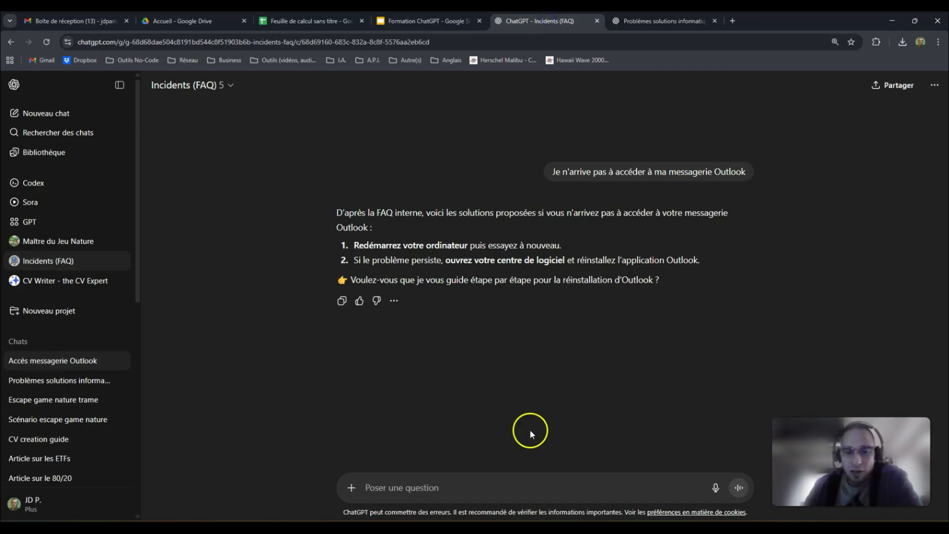
left_click(508, 480)
- Send 'Merci' to the GPT and start a follow-up, 'Par contre mon', about the slow computer
type("Merci")
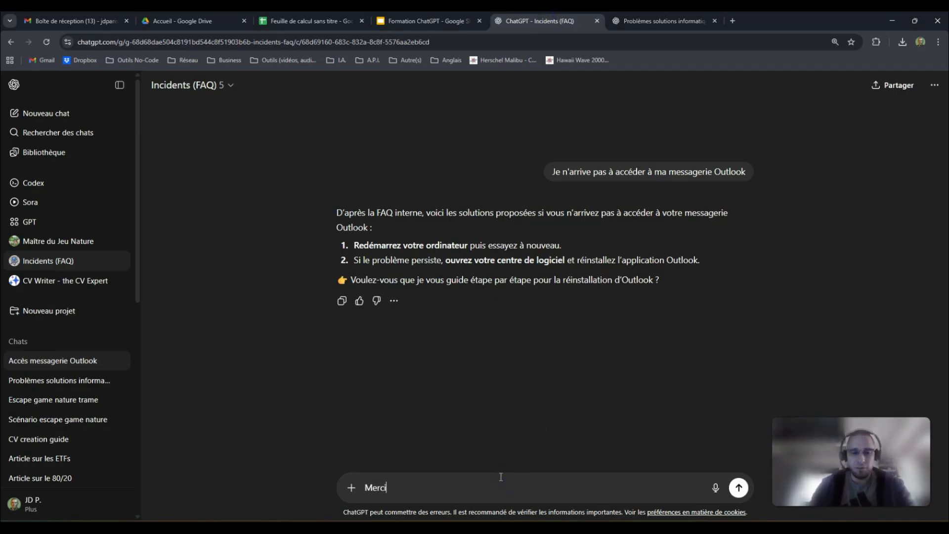
key("Return")
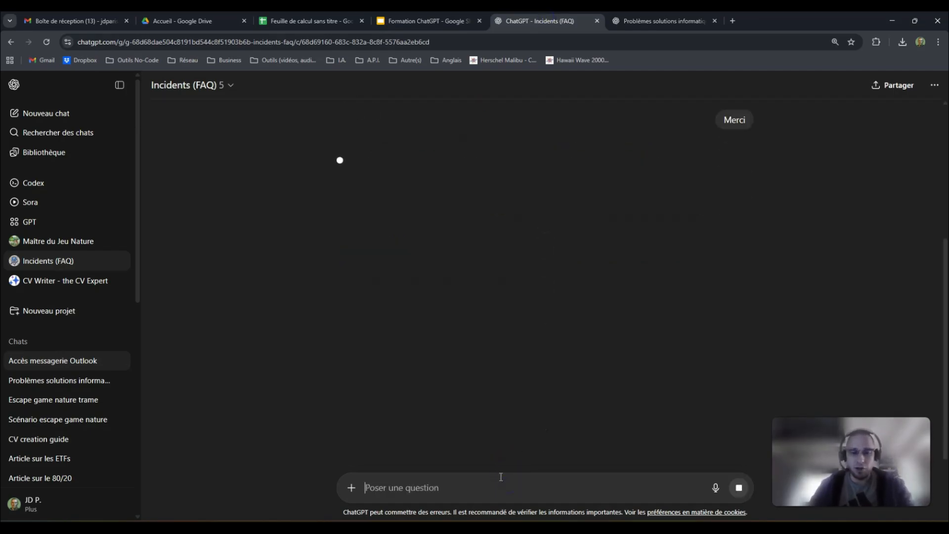
type("Par cont")
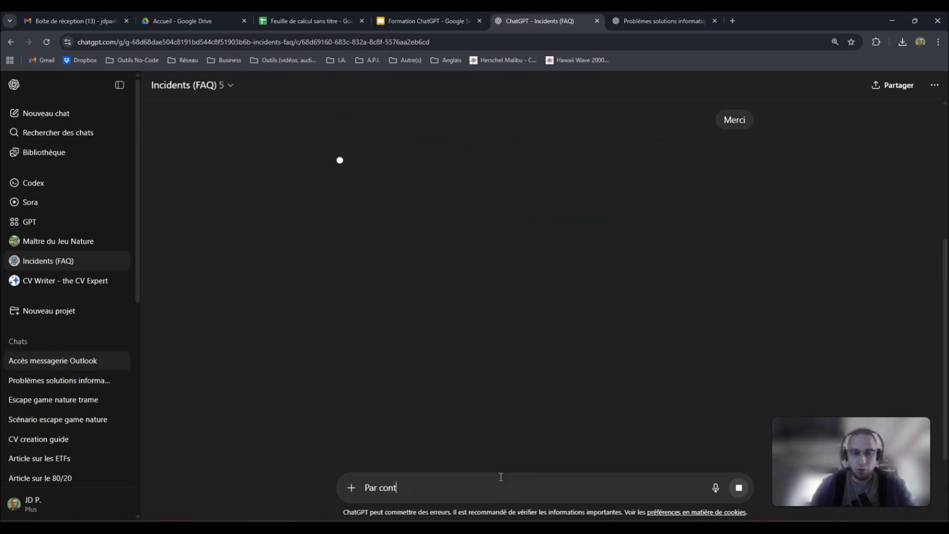
type("re mon ordinateur il est lent.")
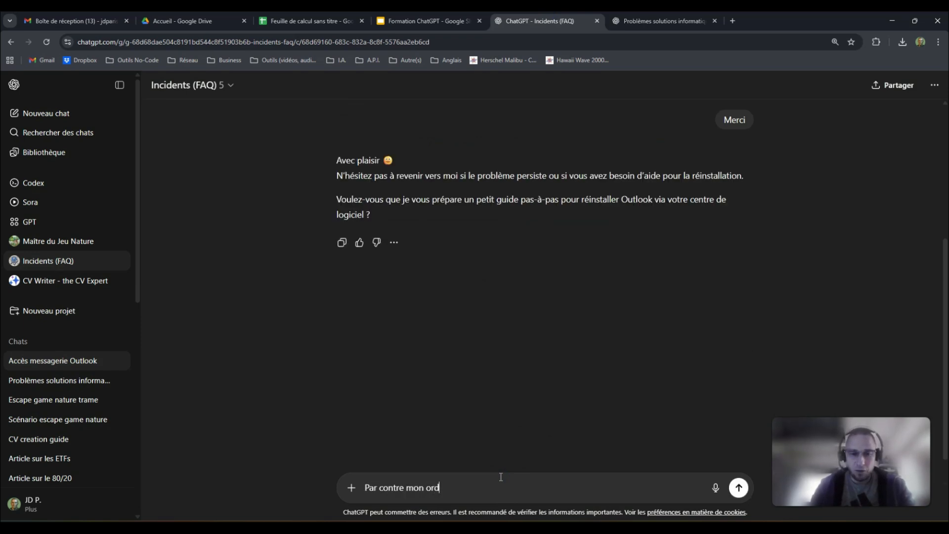
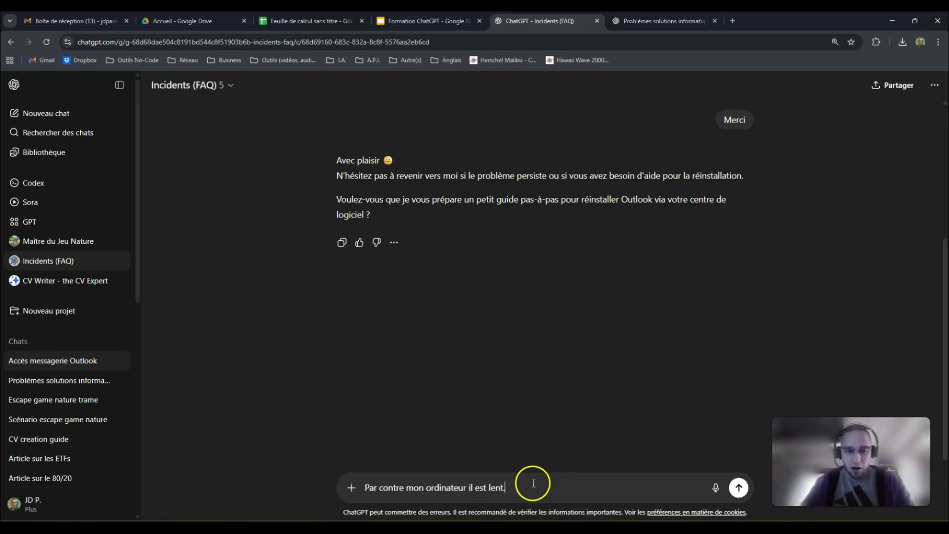
- Edit the draft into 'Mon ordinateur il est lent.', send it to the GPT, then show the FAQ sheet
left_click_drag(409, 486, 333, 487)
key("BackSpace")
type("M")
left_click(489, 483)
key("Return")
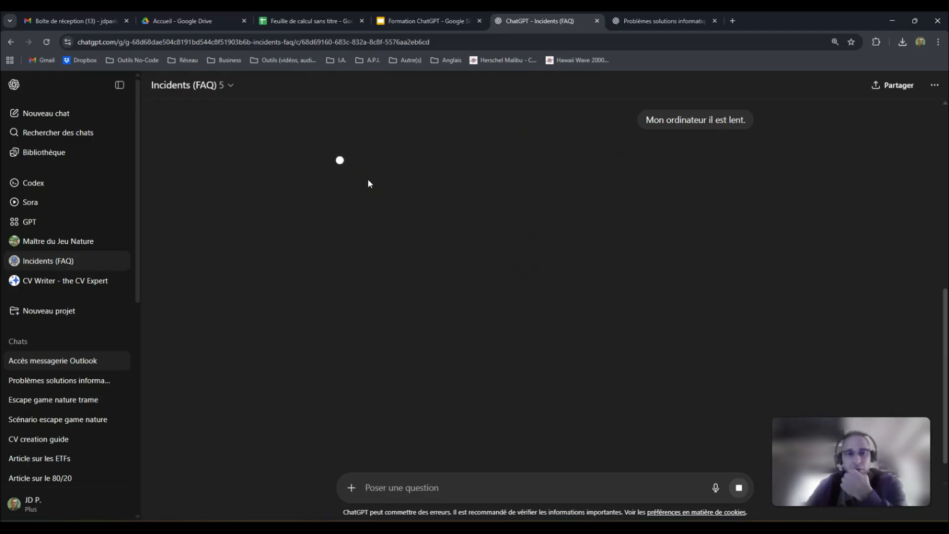
left_click(303, 20)
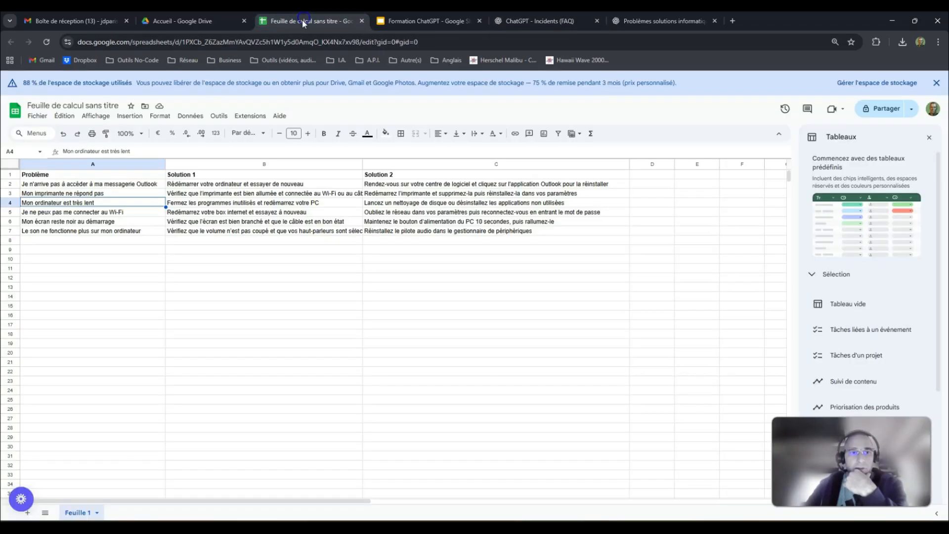
- Compare the GPT's slow-computer reply with row 4's Solution 1 and Solution 2
left_click(10, 202)
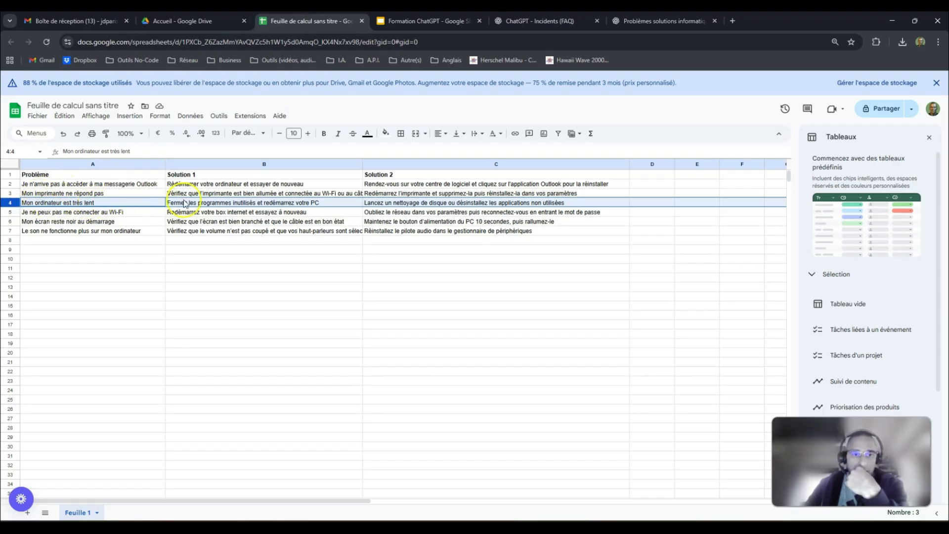
left_click(519, 21)
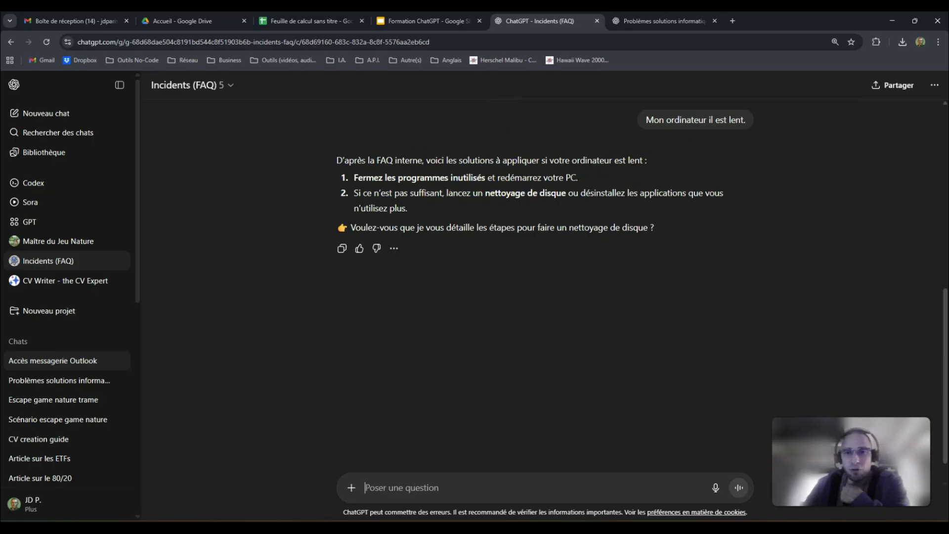
left_click(275, 20)
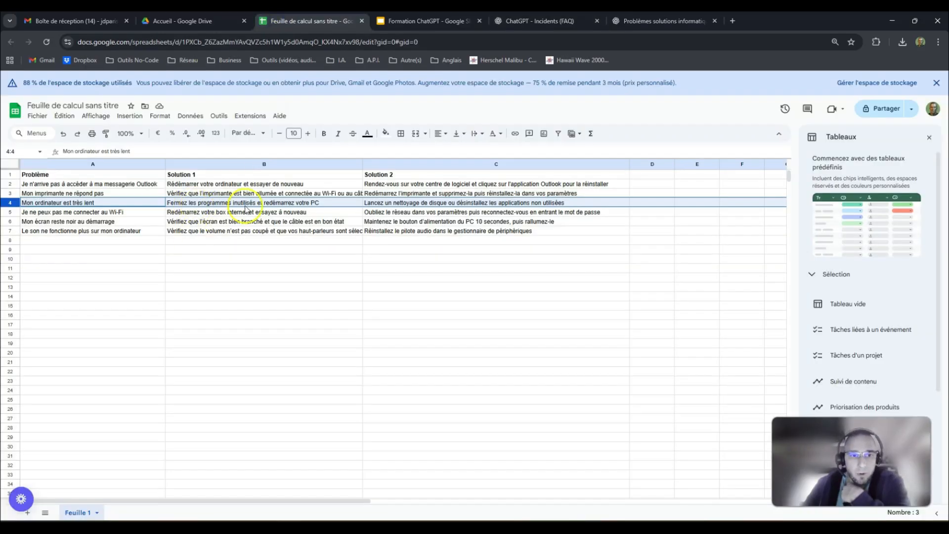
left_click(572, 21)
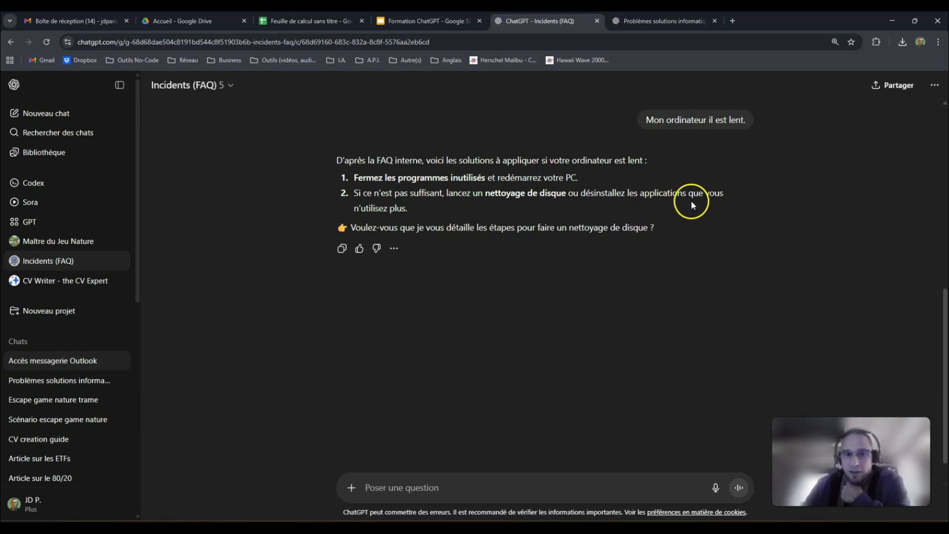
left_click(277, 21)
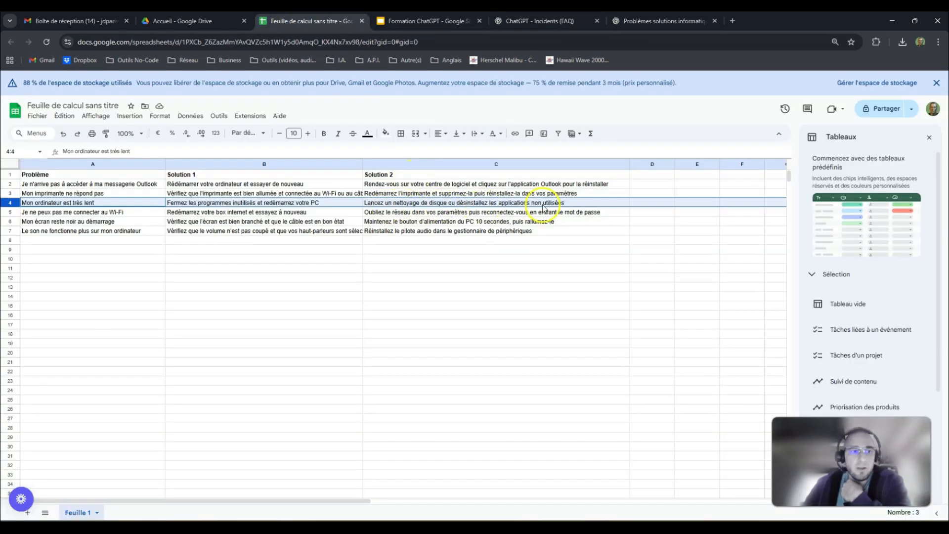
left_click(541, 20)
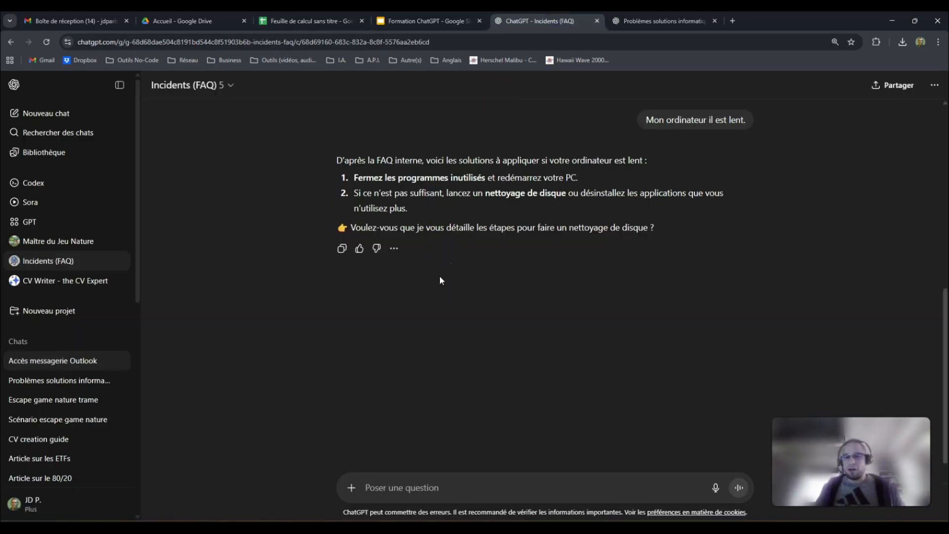
left_click(438, 243)
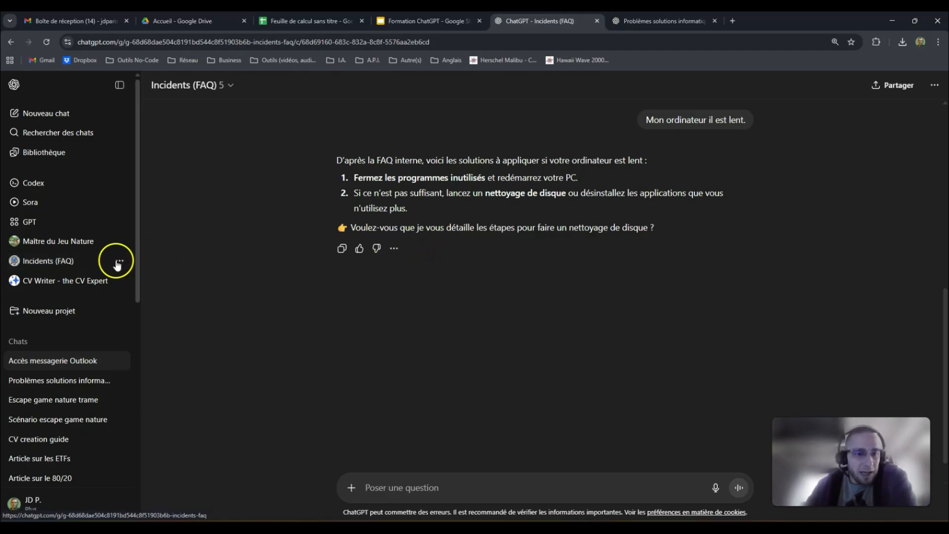
- Open the Incidents (FAQ) GPT's configuration through Modifier le GPT
left_click(120, 263)
left_click(120, 265)
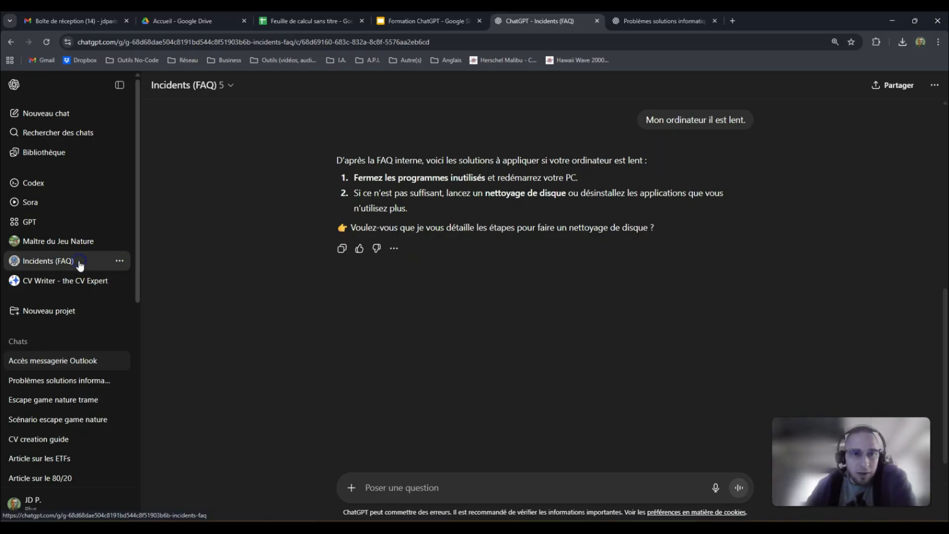
left_click(230, 85)
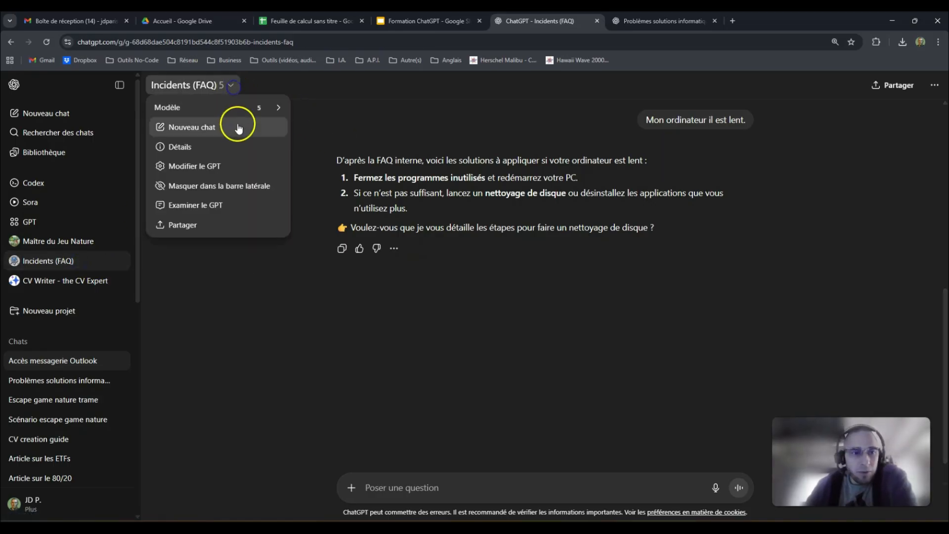
left_click(230, 167)
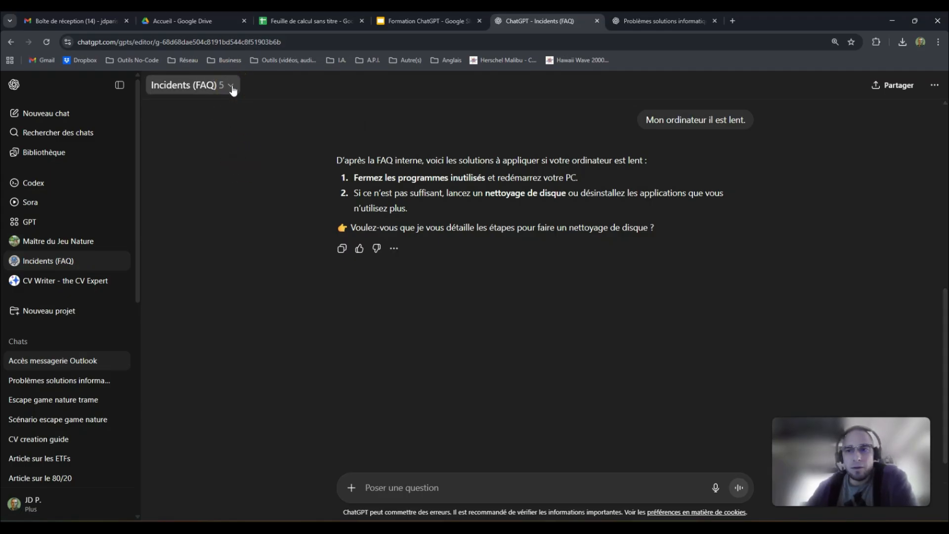
- Tick Recherche sur le Web under Fonctionnalités, then view the GPT in a fresh chat
scroll(126, 258, "down", 5)
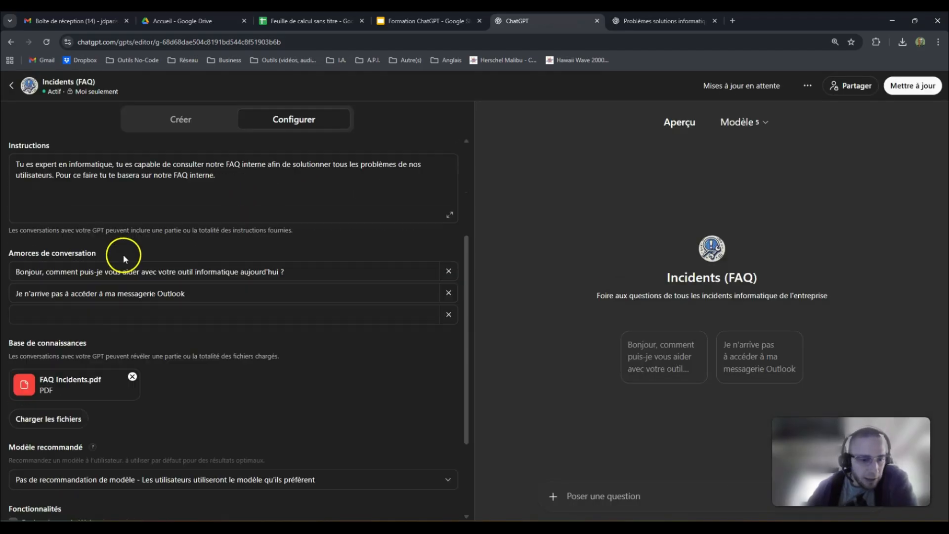
left_click(13, 382)
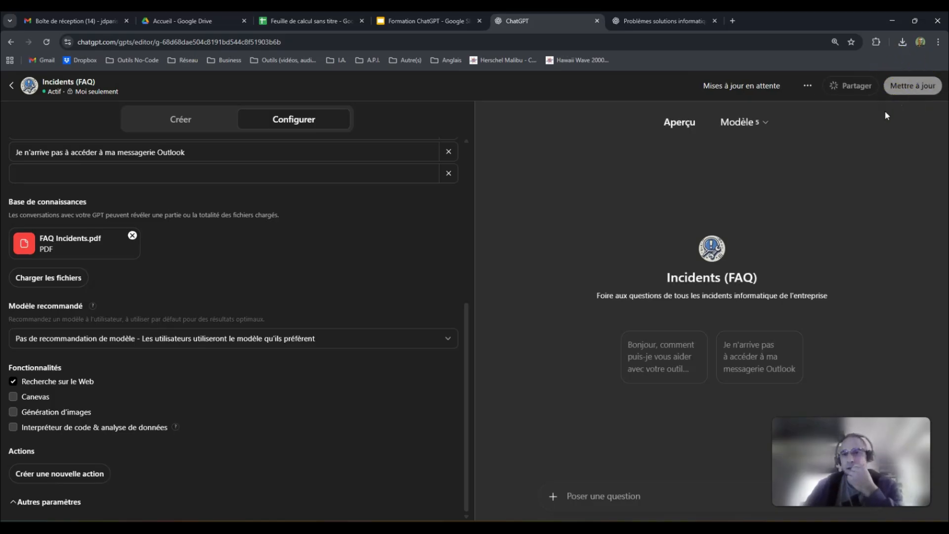
left_click(834, 85)
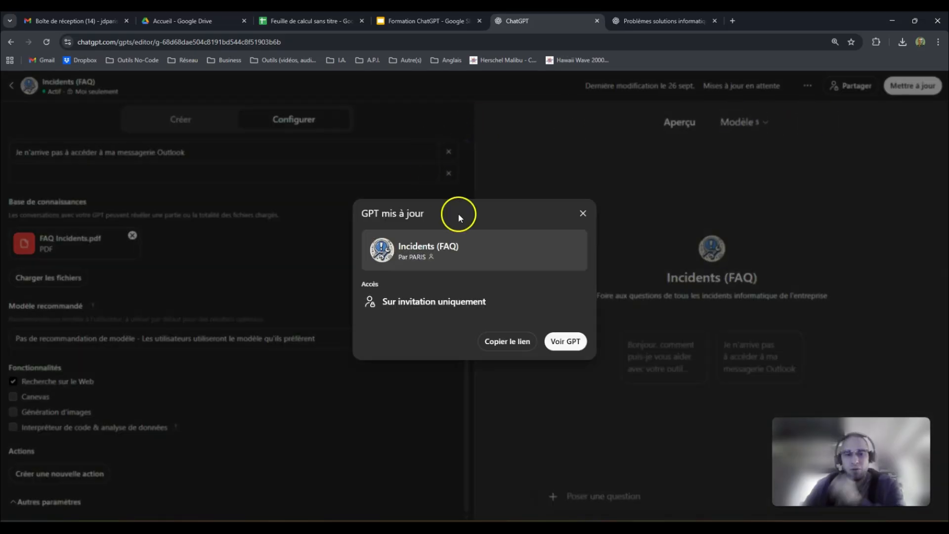
left_click(578, 343)
left_click(578, 343)
left_click(714, 21)
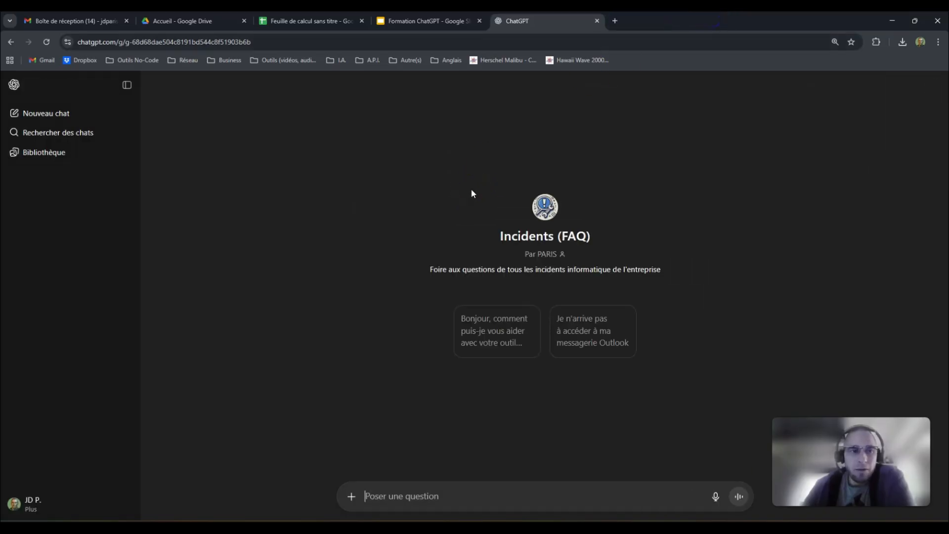
left_click(480, 499)
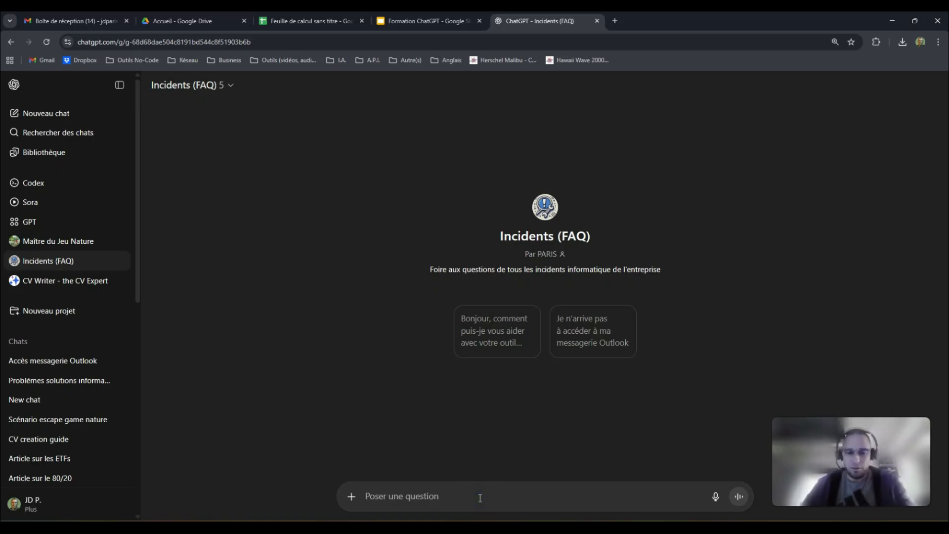
type("Mon PC est l")
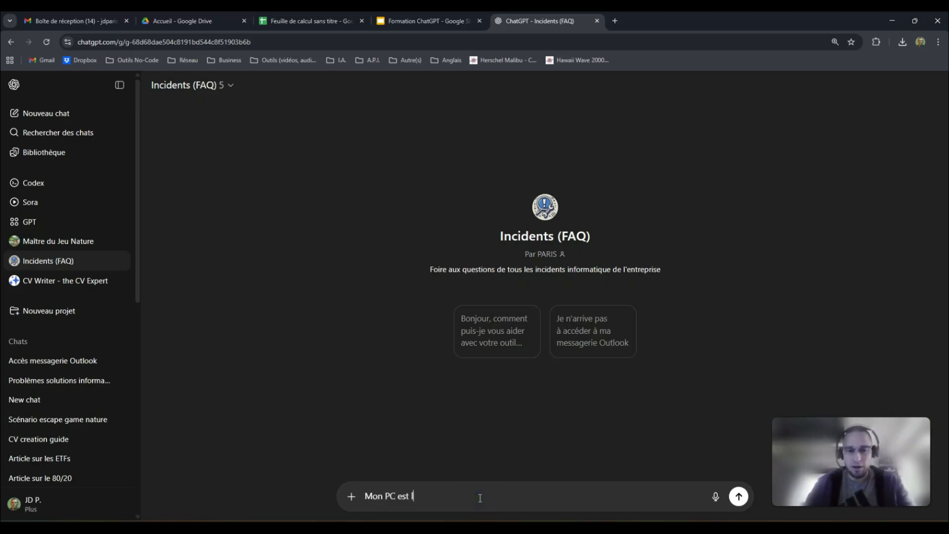
type("ent")
key("Return")
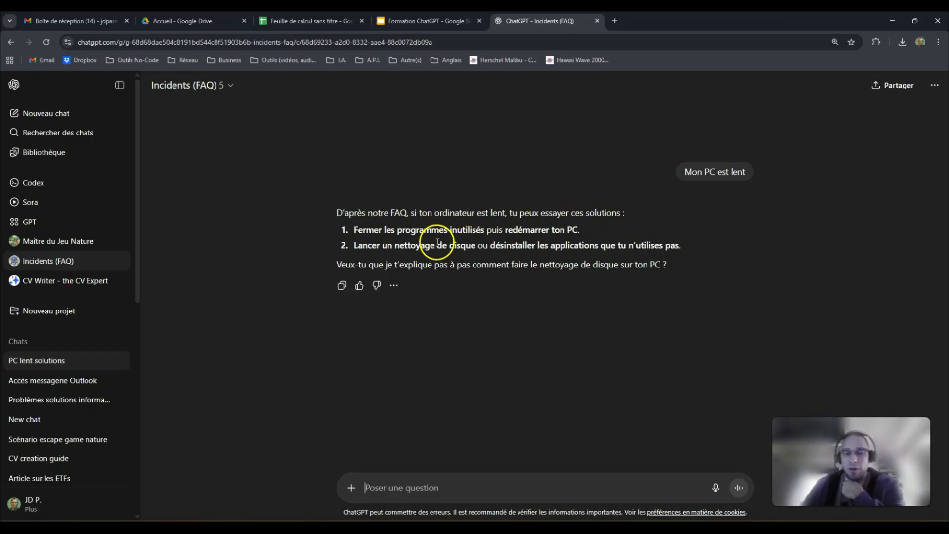
left_click(309, 21)
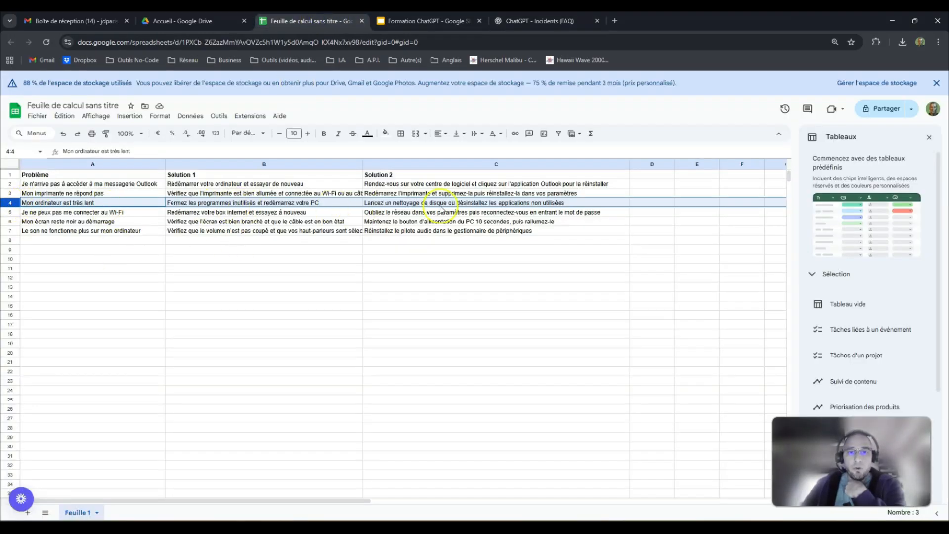
left_click(547, 20)
left_click(458, 486)
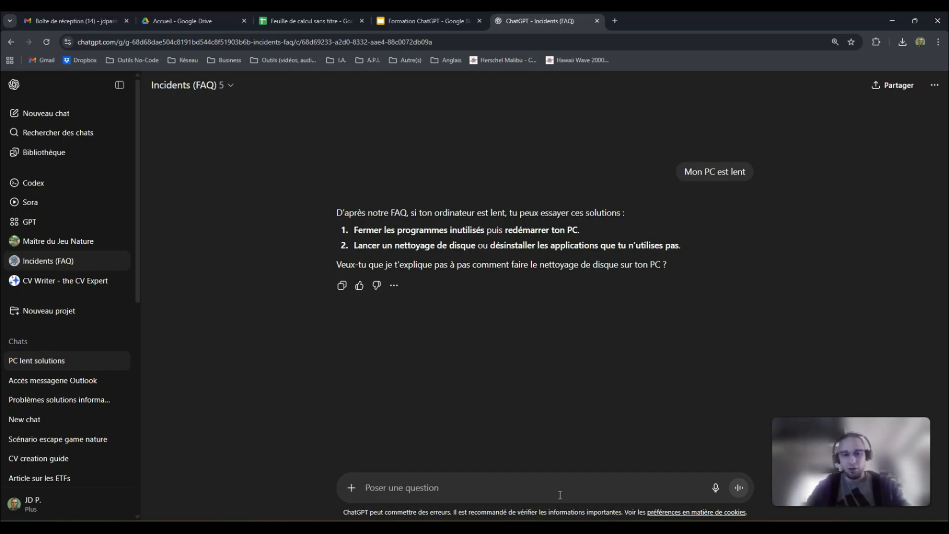
- Reply 'Oui' to get the GPT's four-step Windows disk cleanup guide
type("Oui")
key("Return")
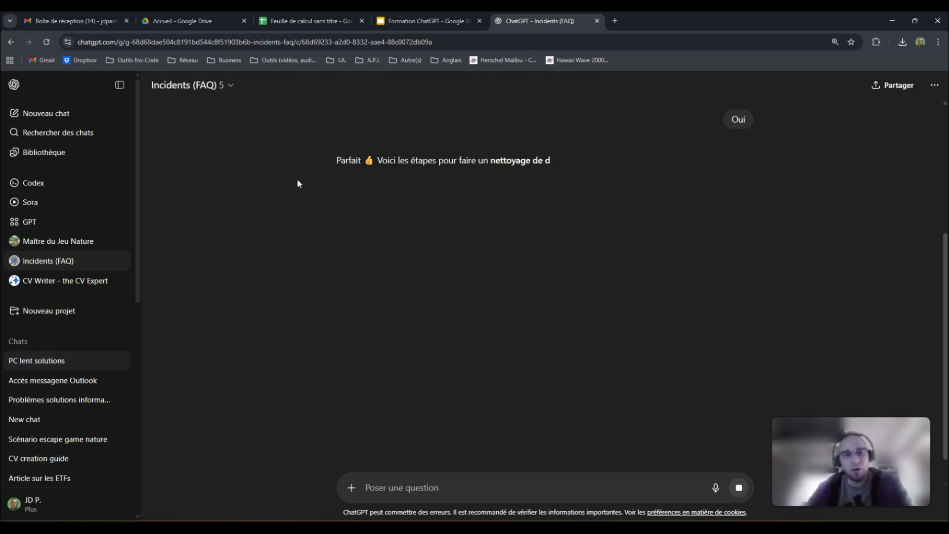
left_click(563, 146)
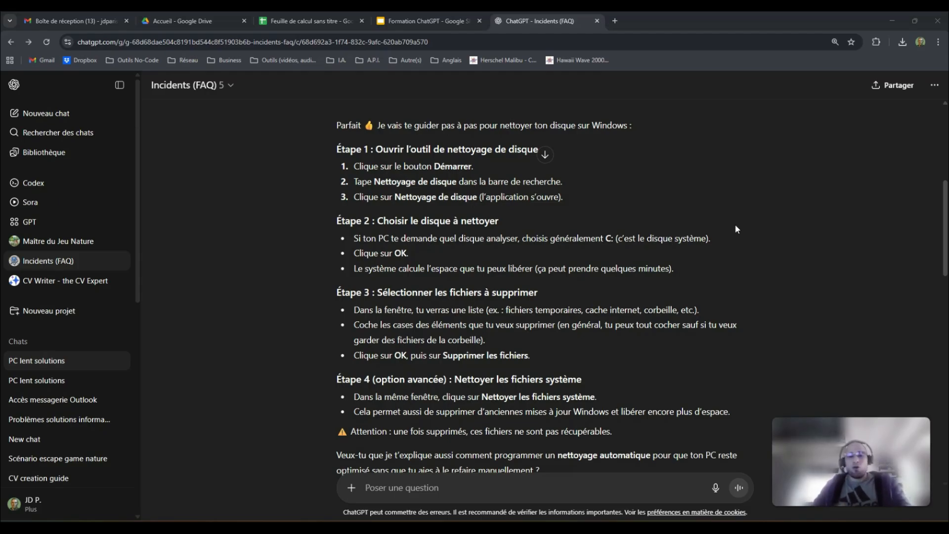
left_click(231, 85)
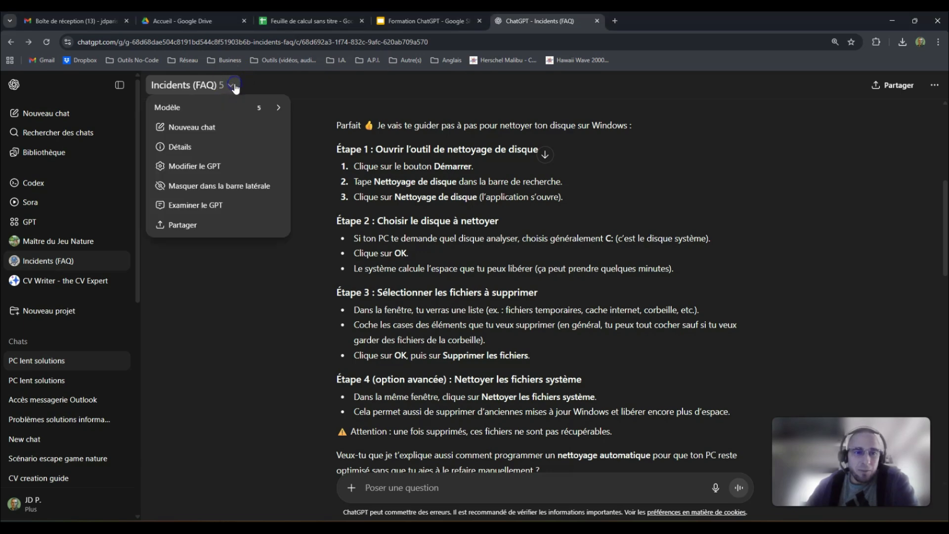
- Open Modifier le GPT, review the FAQ Incidents.pdf knowledge file, and tick Recherche sur le Web
left_click(229, 168)
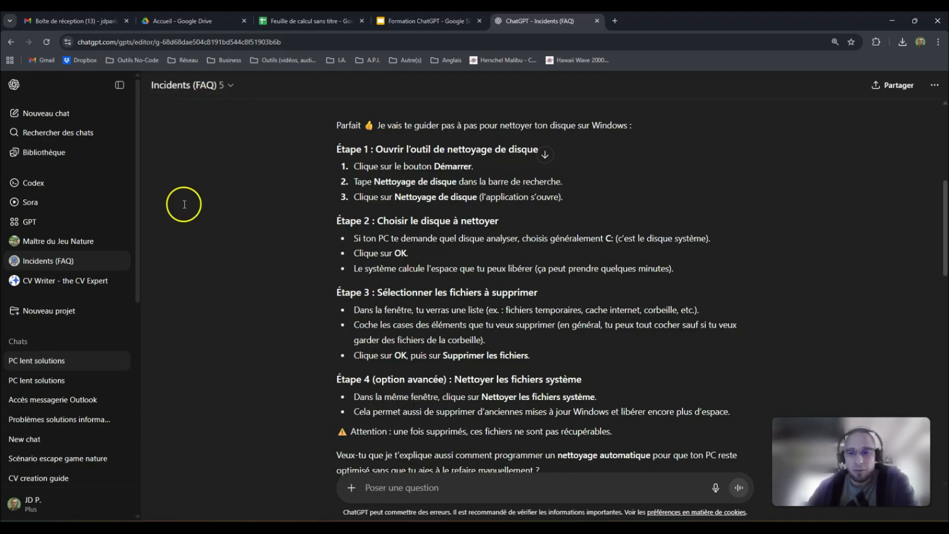
scroll(244, 241, "down", 6)
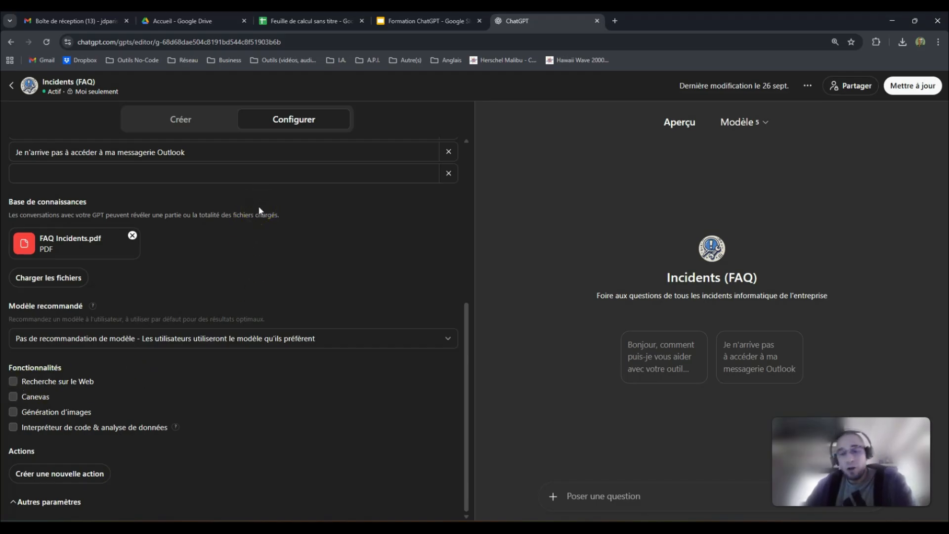
left_click(236, 178)
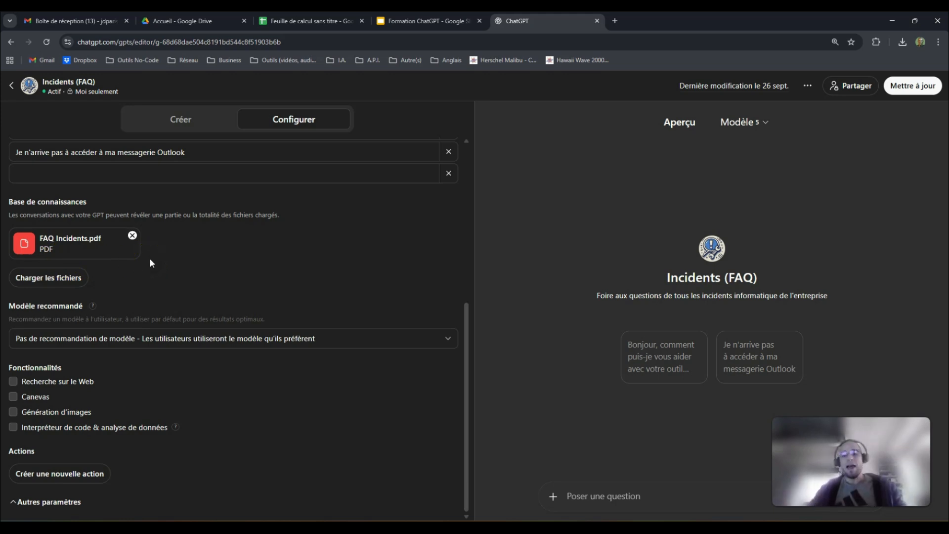
left_click(13, 381)
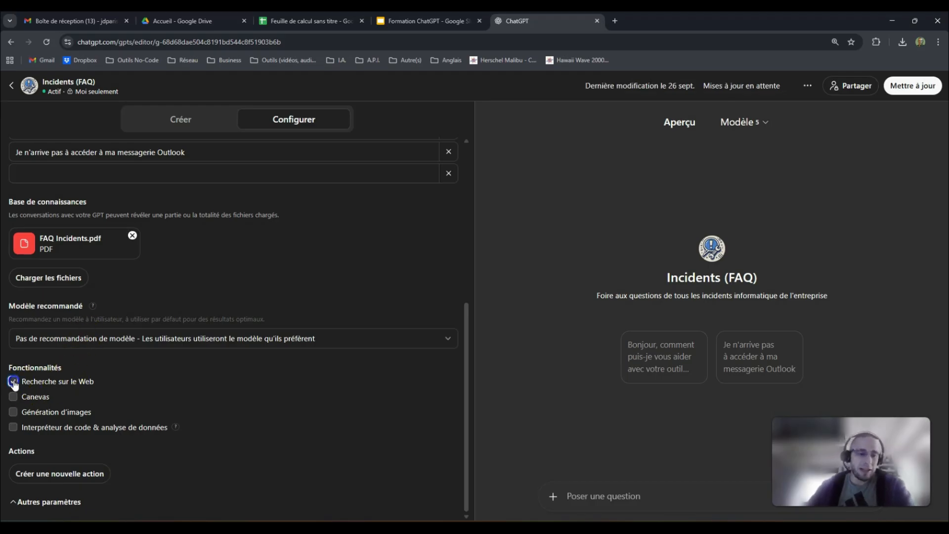
- Toggle Recherche sur le Web off and back on so web search ends up enabled
left_click(13, 381)
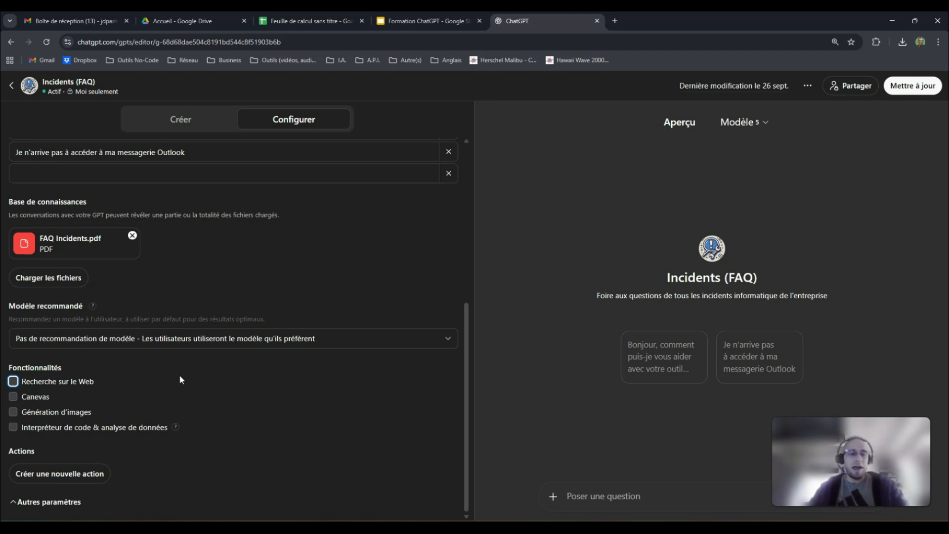
left_click(15, 383)
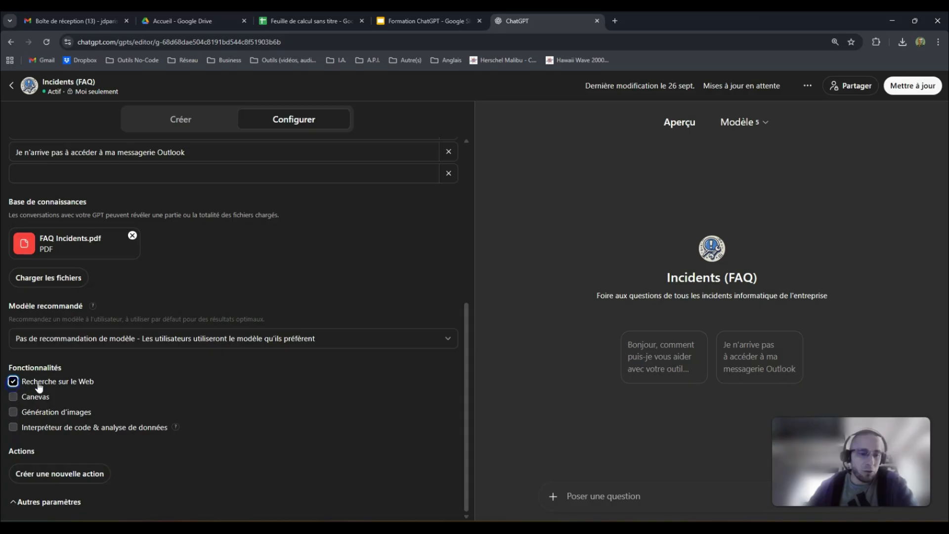
left_click(92, 389)
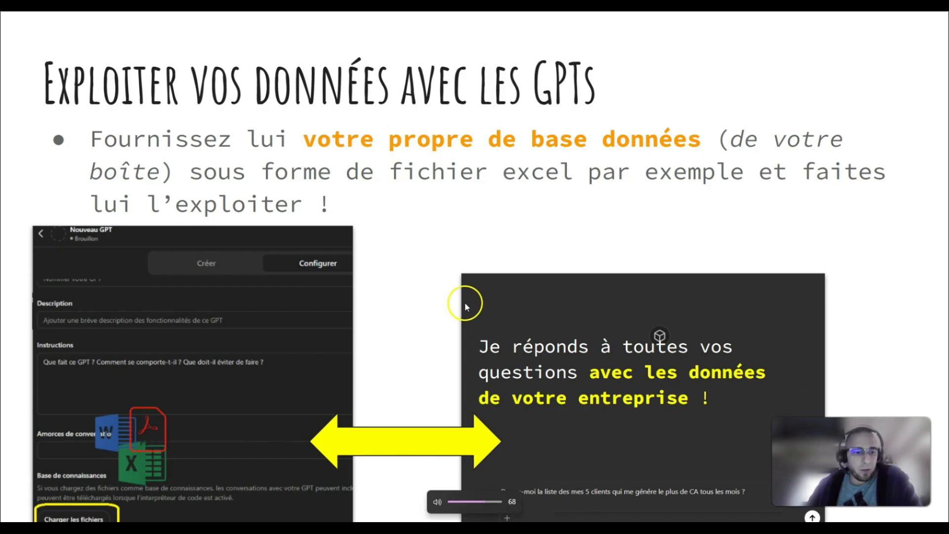
- Step through the slides to land on 'Exploiter vos données avec les GPTs'
key("XF86AudioLowerVolume")
key("XF86AudioLowerVolume")
key("XF86AudioLowerVolume")
key("XF86AudioLowerVolume")
key("XF86AudioLowerVolume")
key("XF86AudioLowerVolume")
key("XF86AudioLowerVolume")
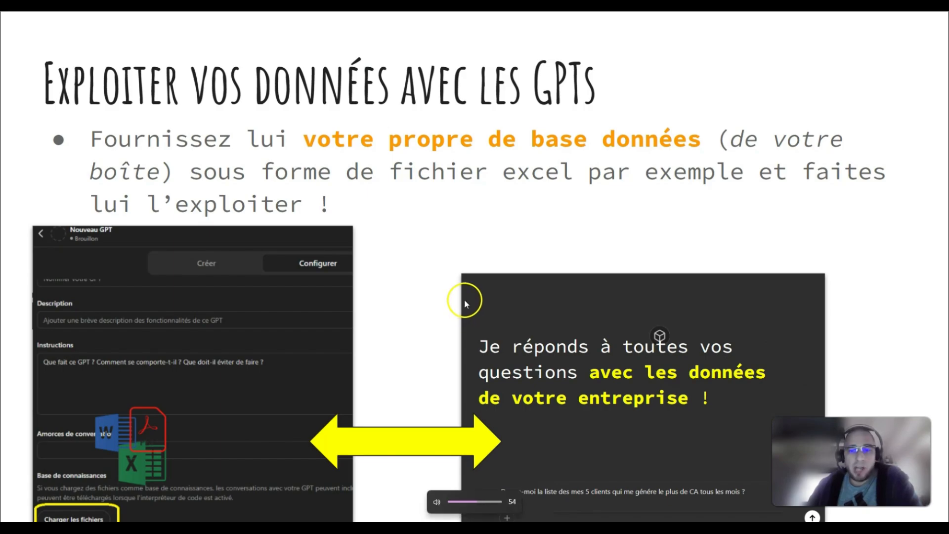
key("Right")
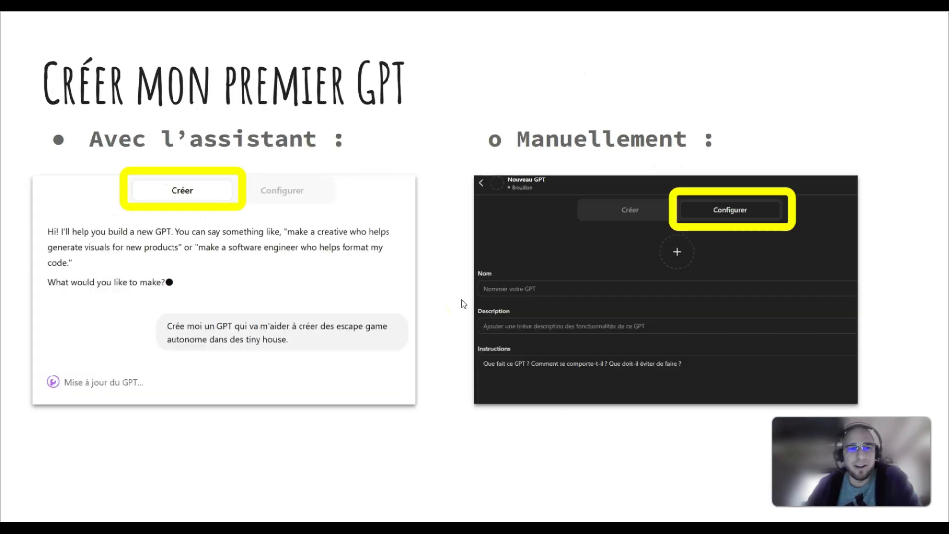
key("Right")
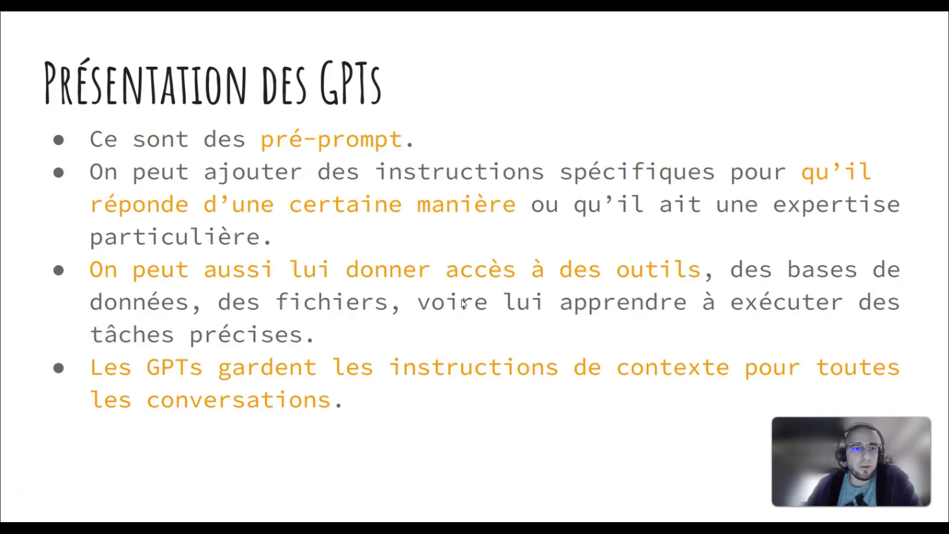
key("Left")
key("Right")
key("Right")
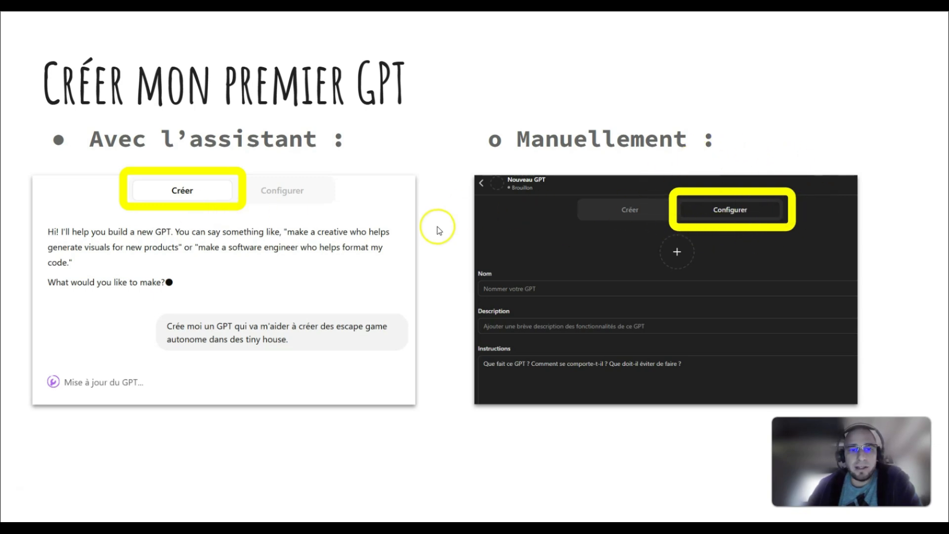
key("Right")
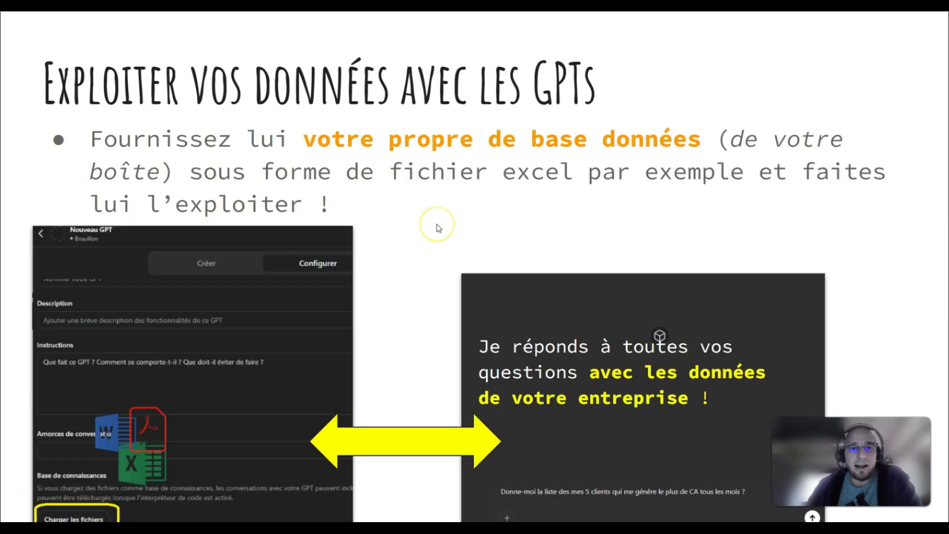